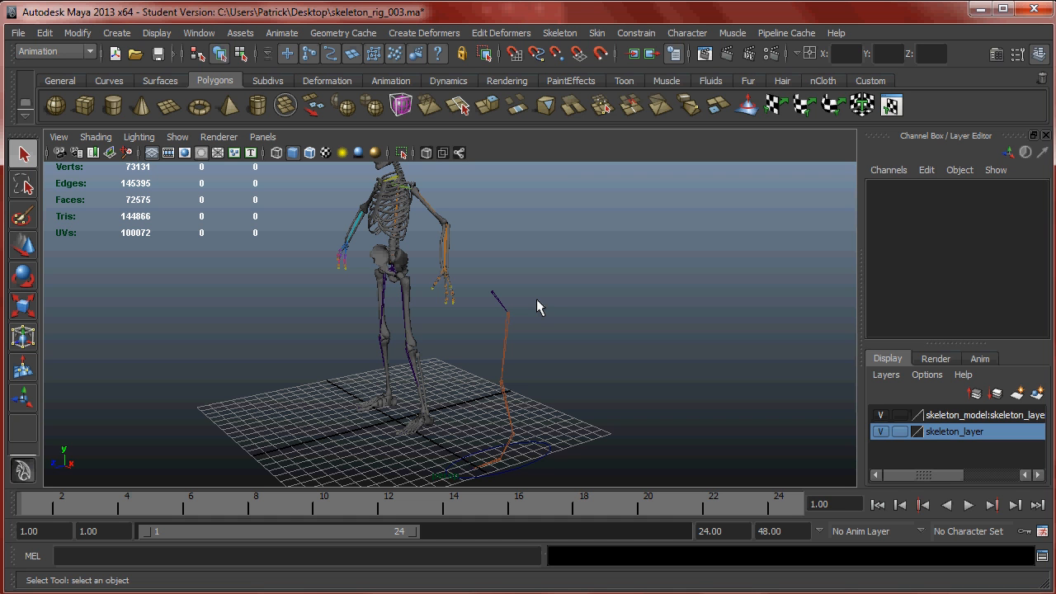
- Select the example leg's foot control and try moving it, undoing the move
click(561, 465)
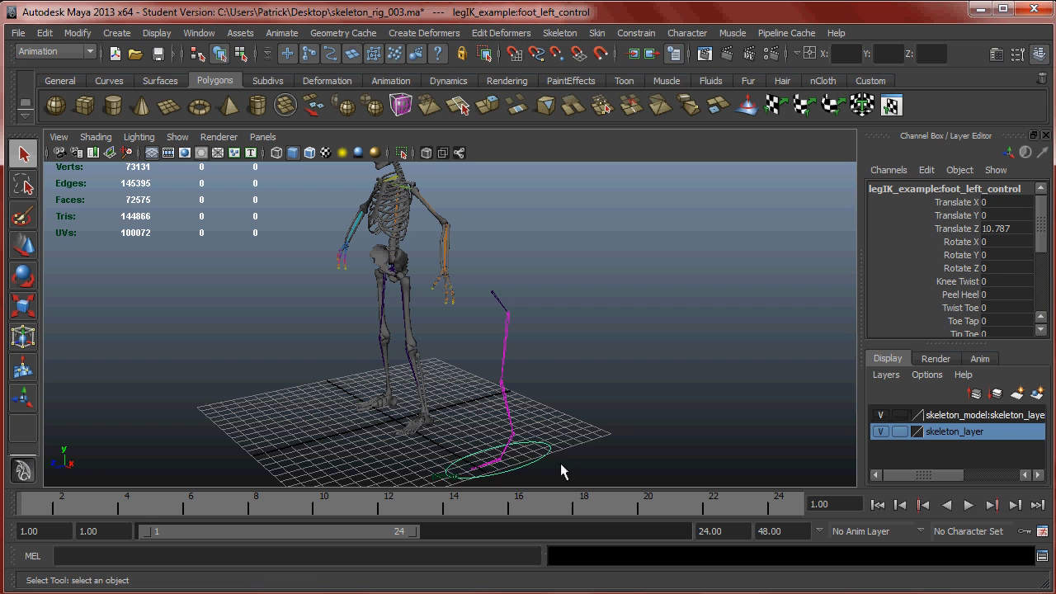
alt+right_drag(514, 435, 619, 421)
alt+drag(619, 421, 621, 398)
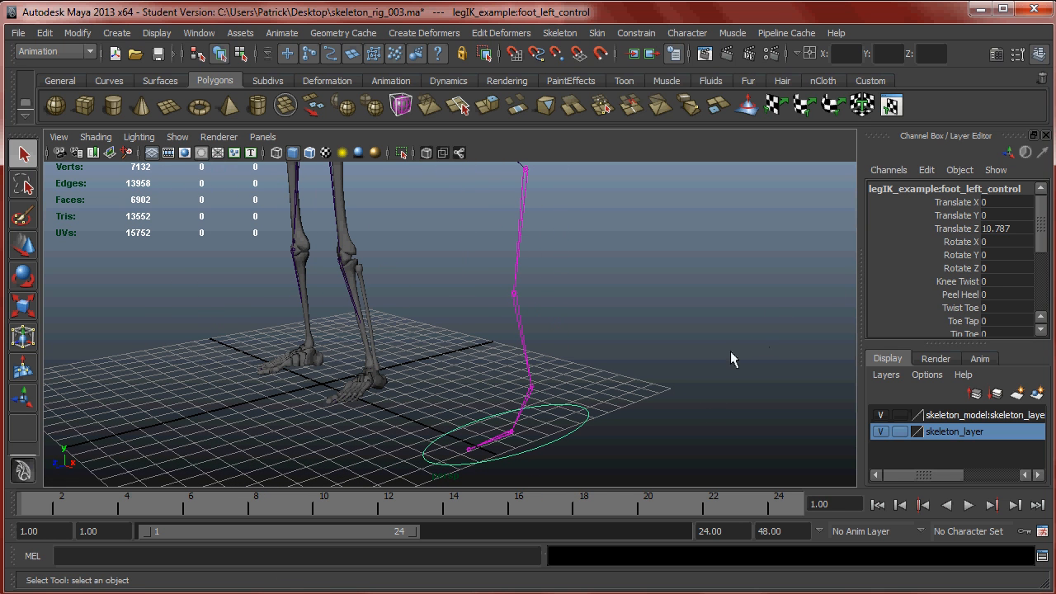
key(w)
alt+drag(568, 424, 525, 436)
key(ctrl+z)
- Rotate the example foot control about its Y axis in both directions to test the leg, leaving Rotate Y at about -2.098
key(e)
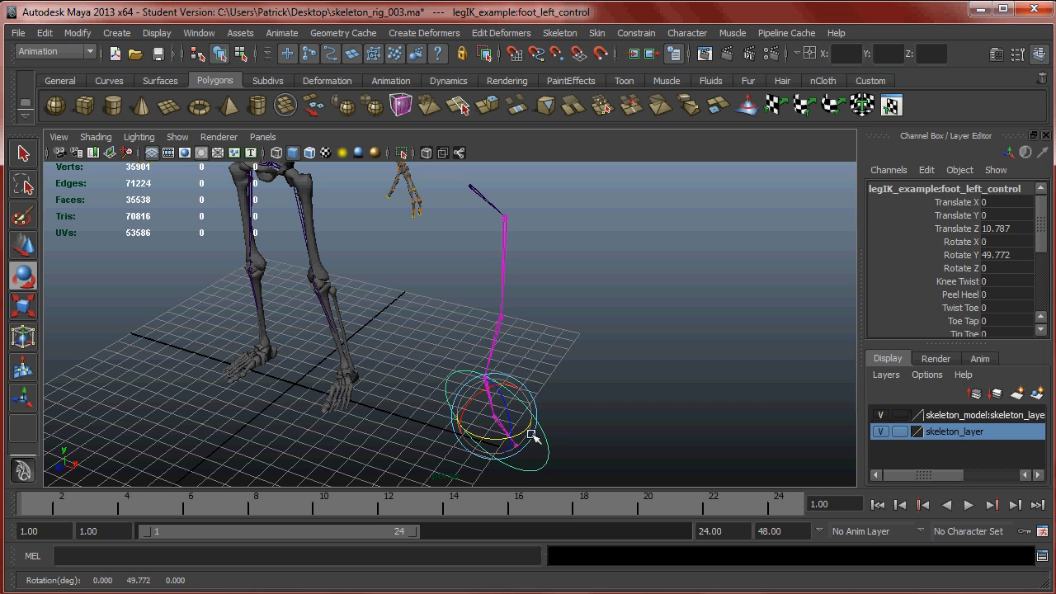
drag(469, 431, 487, 336)
alt+drag(499, 254, 564, 378)
alt+right_drag(564, 378, 564, 380)
alt+drag(564, 381, 575, 381)
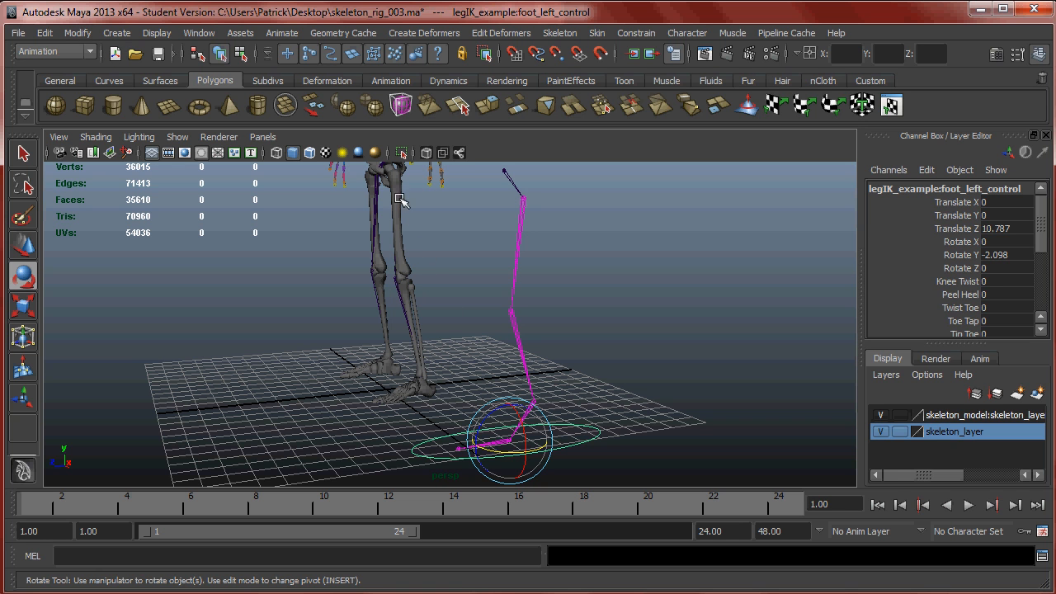
drag(507, 449, 502, 440)
key(ctrl+z)
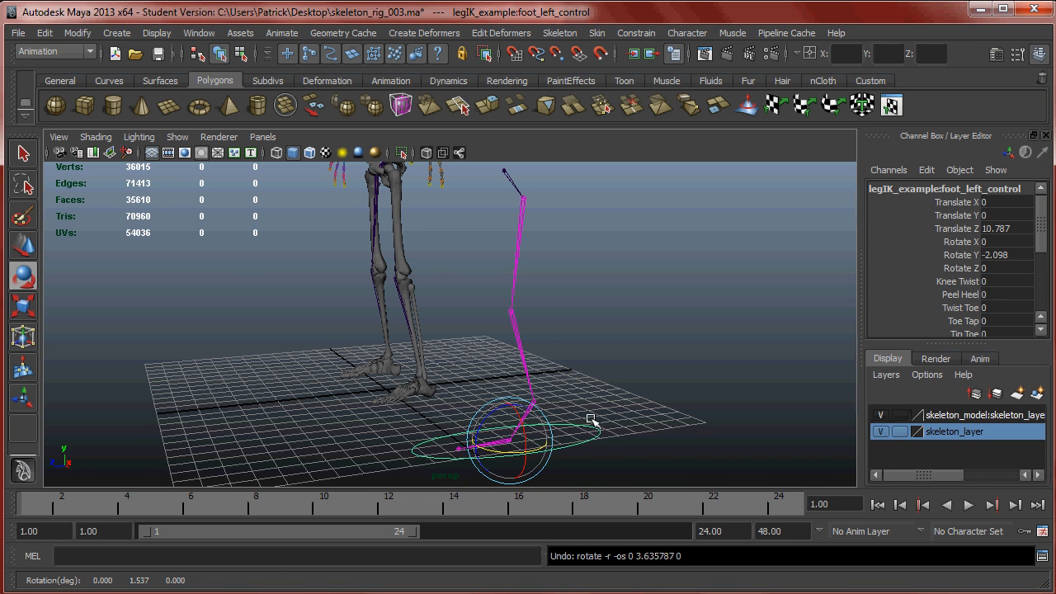
- Scrub the example foot control's Knee Twist through positive and negative values, ending at about -66.6
alt+right_drag(587, 414, 622, 405)
alt+drag(622, 405, 588, 391)
alt+middle_drag(587, 391, 586, 369)
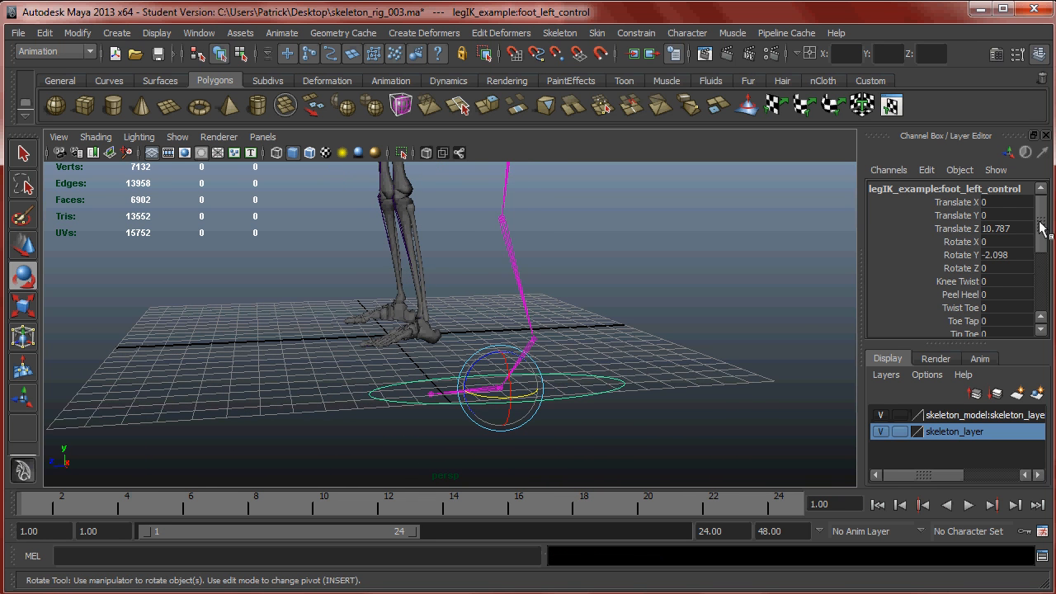
drag(1042, 228, 1035, 240)
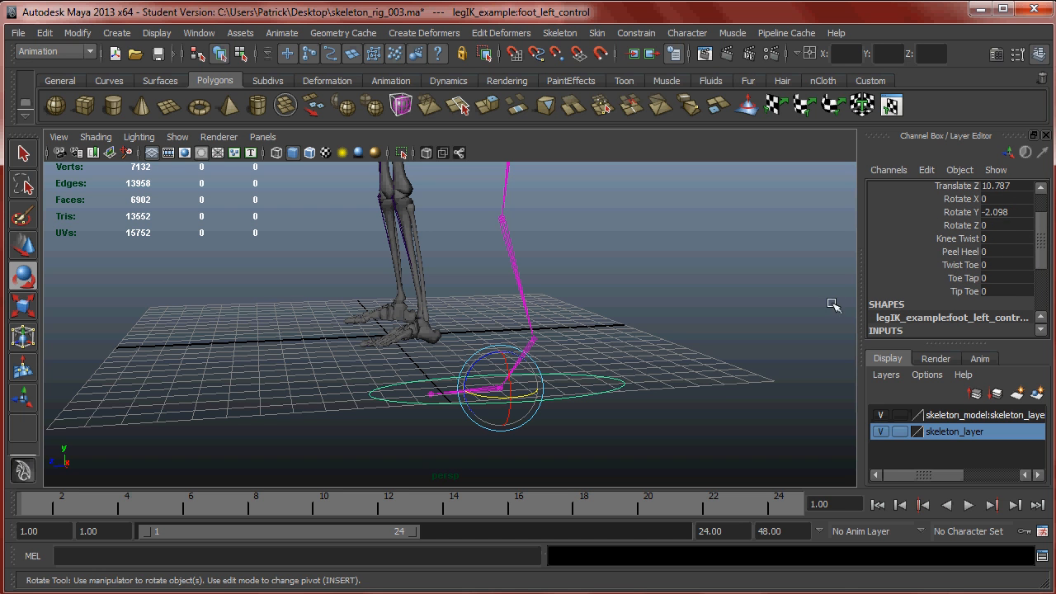
click(929, 241)
alt+drag(594, 339, 683, 372)
click(960, 263)
click(962, 242)
alt+middle_drag(718, 284, 719, 324)
alt+right_drag(720, 324, 618, 300)
alt+middle_drag(617, 300, 730, 321)
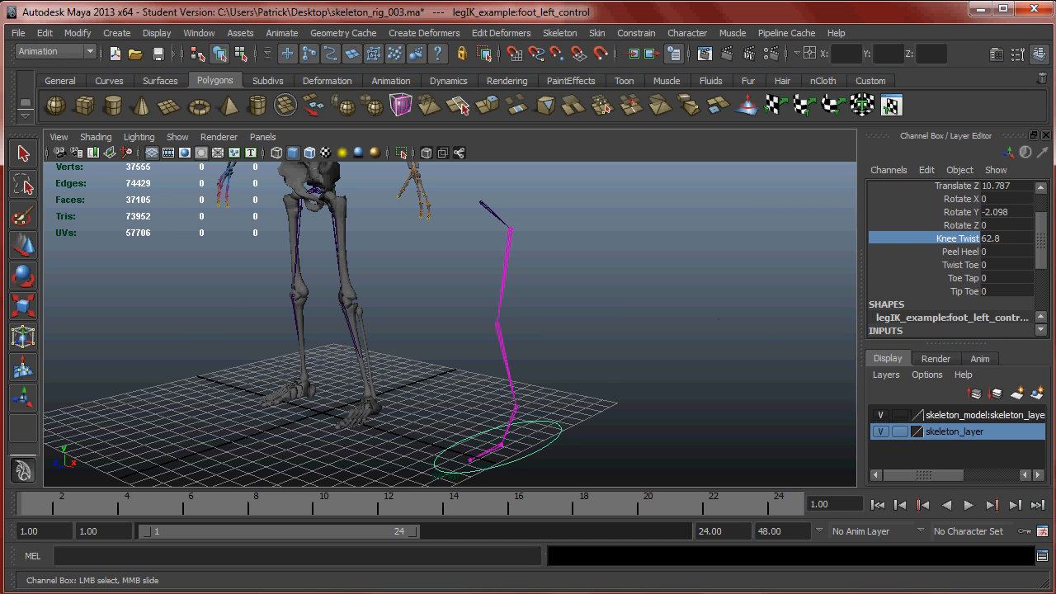
middle_drag(841, 316, 642, 303)
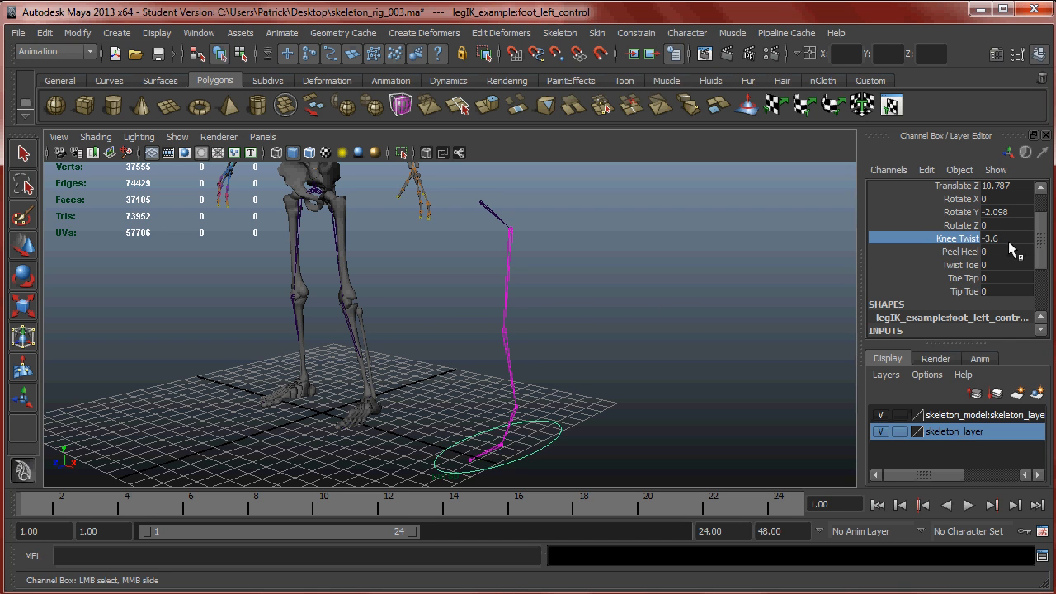
middle_drag(757, 273, 76, 287)
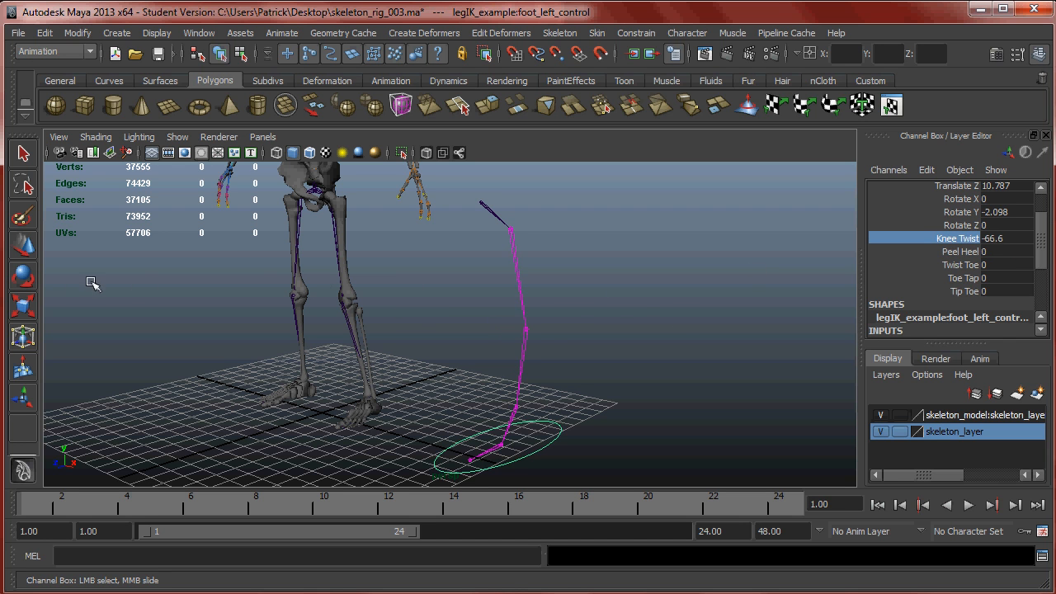
- Set the example foot control's Knee Twist to 66
alt+drag(599, 319, 889, 302)
double_click(1014, 238)
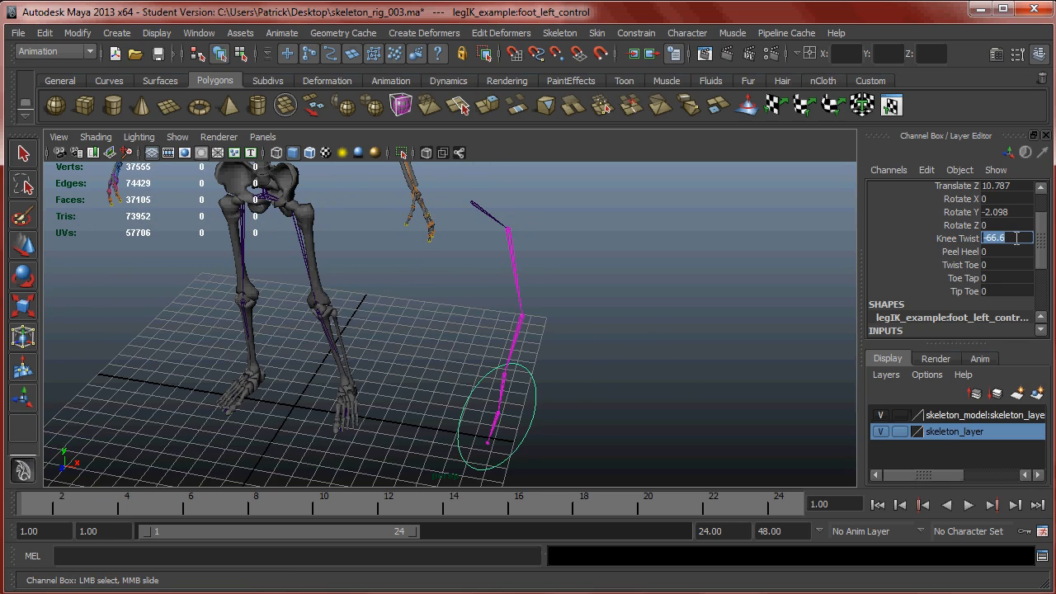
key(Return)
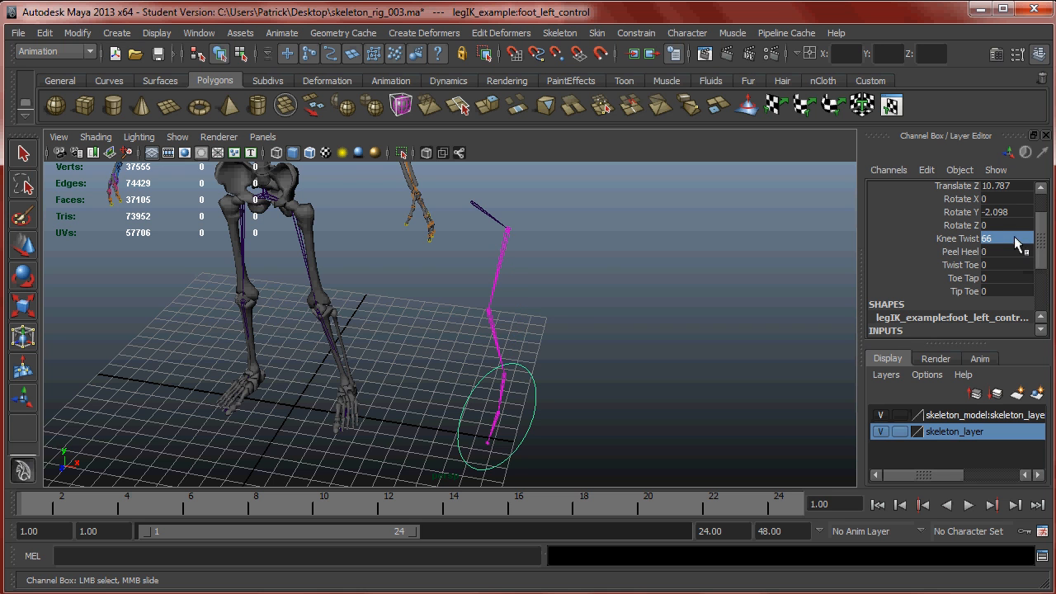
- Scrub Knee Twist down to about 40.6 and reset it to 0
alt+drag(605, 285, 585, 306)
click(970, 241)
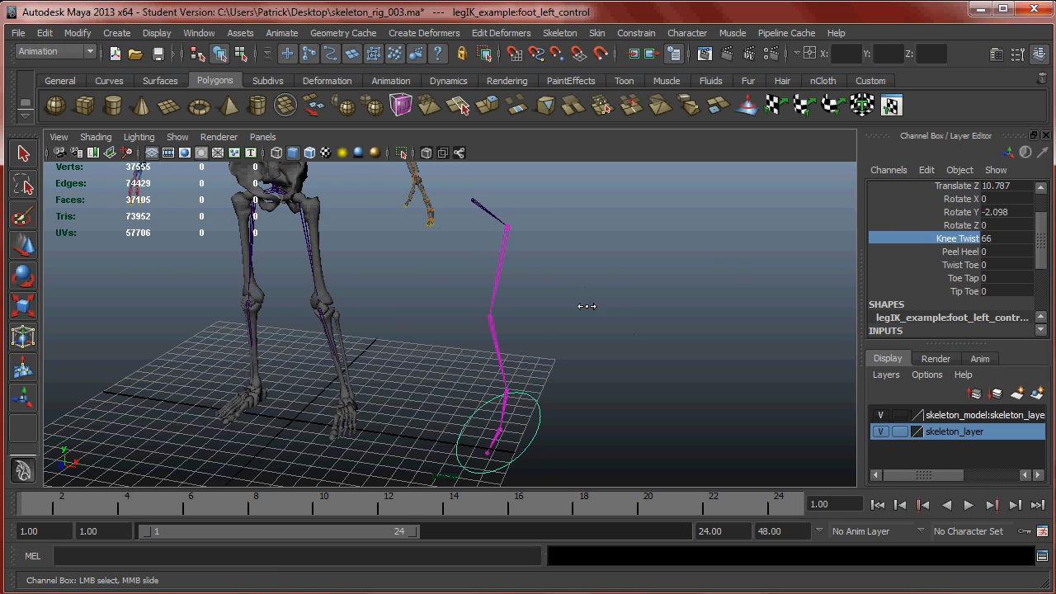
middle_drag(298, 293, 377, 292)
alt+drag(377, 291, 429, 285)
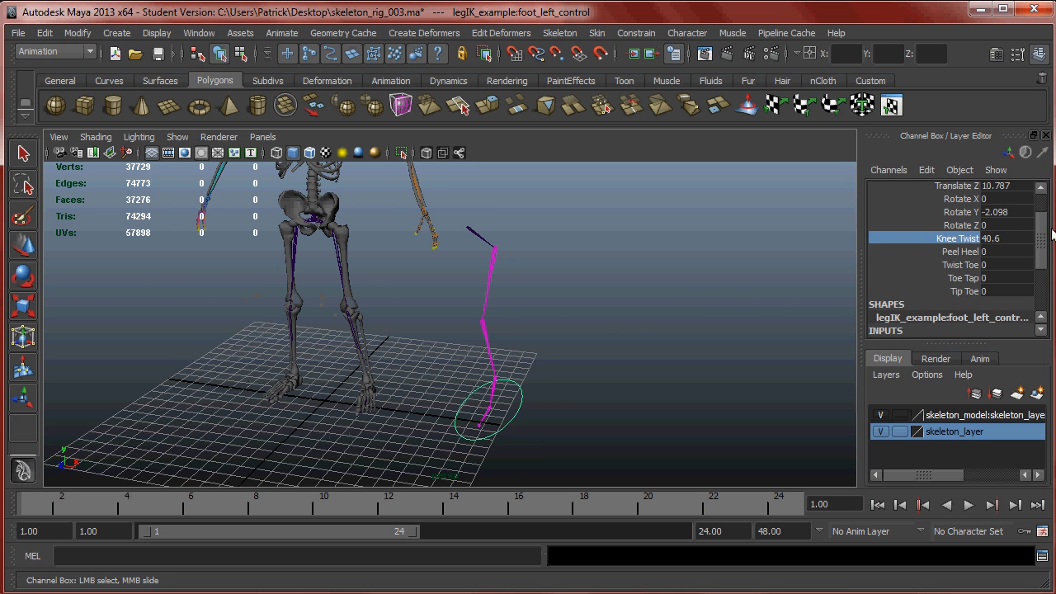
double_click(1008, 237)
key(Return)
- Test Peel Heel on the example foot control by raising it to about 9.2 and returning it to 0
alt+drag(648, 334, 623, 393)
click(916, 257)
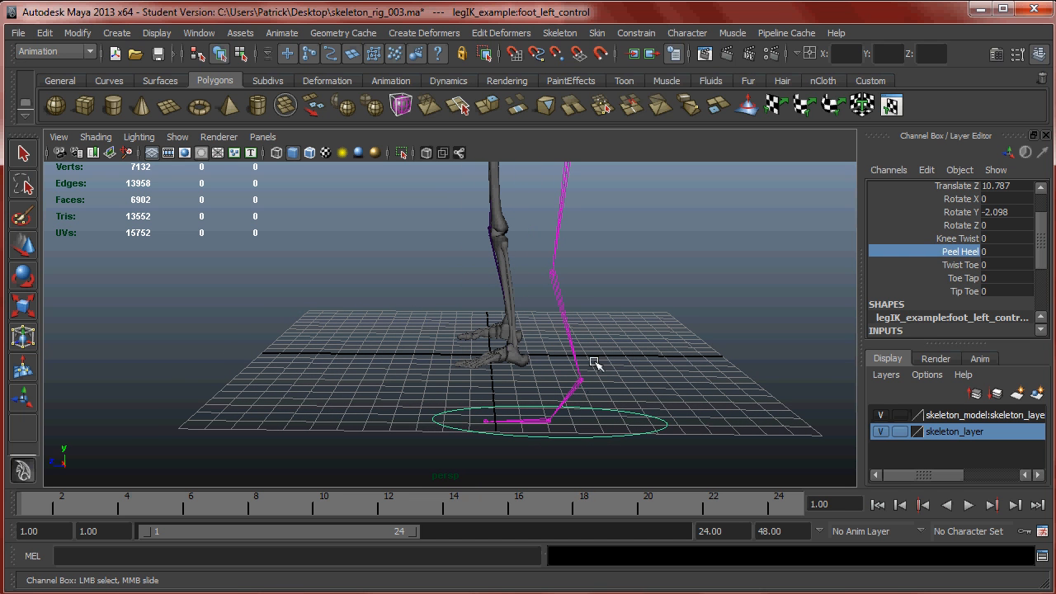
middle_drag(686, 351, 759, 349)
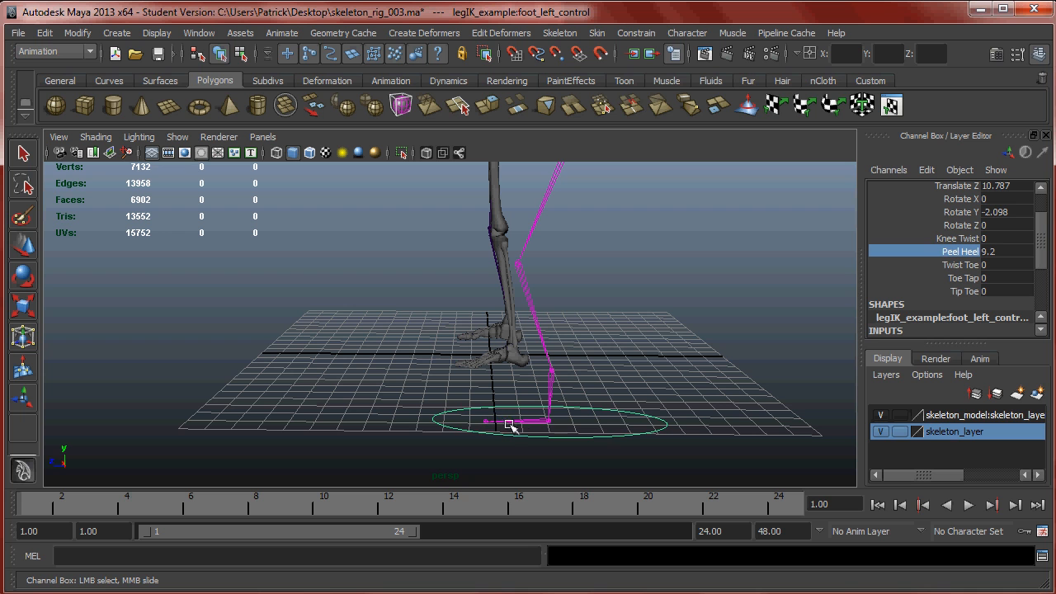
middle_drag(709, 357, 562, 385)
middle_drag(642, 366, 455, 347)
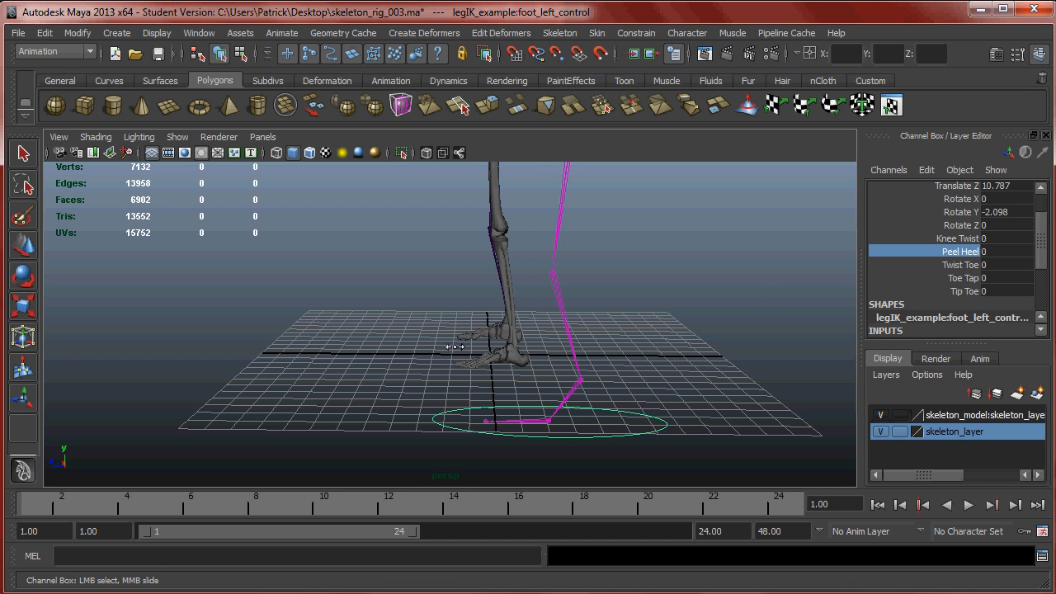
- Test Twist Toe on the example foot control down to about -4.9 and reset it to 0
click(945, 265)
alt+drag(649, 317, 703, 349)
middle_drag(702, 349, 662, 371)
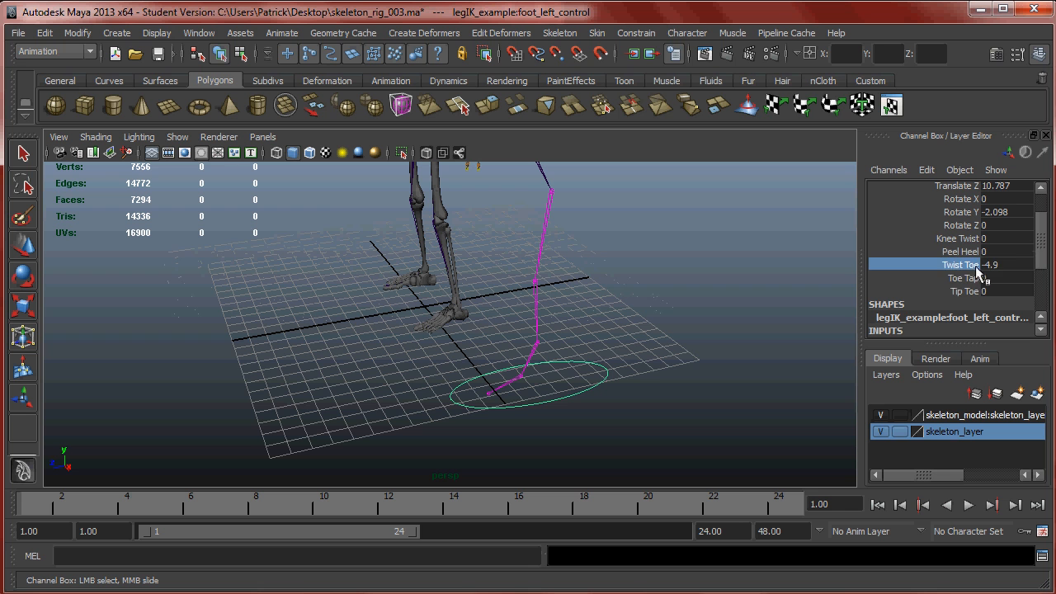
double_click(999, 266)
text(0)
key(Return)
- Scrub Toe Tap on the example foot control in both directions, down to -10, and reset it to 0
click(972, 279)
alt+drag(703, 324, 678, 306)
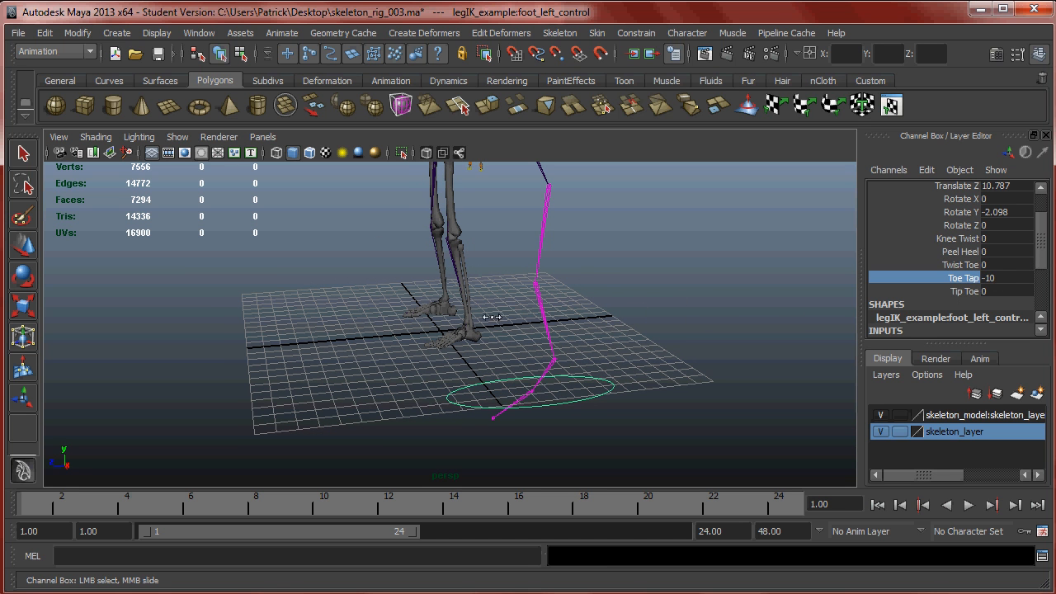
middle_drag(735, 304, 813, 306)
alt+drag(759, 304, 714, 303)
middle_drag(714, 303, 509, 306)
alt+middle_drag(661, 311, 665, 327)
alt+right_drag(685, 313, 738, 327)
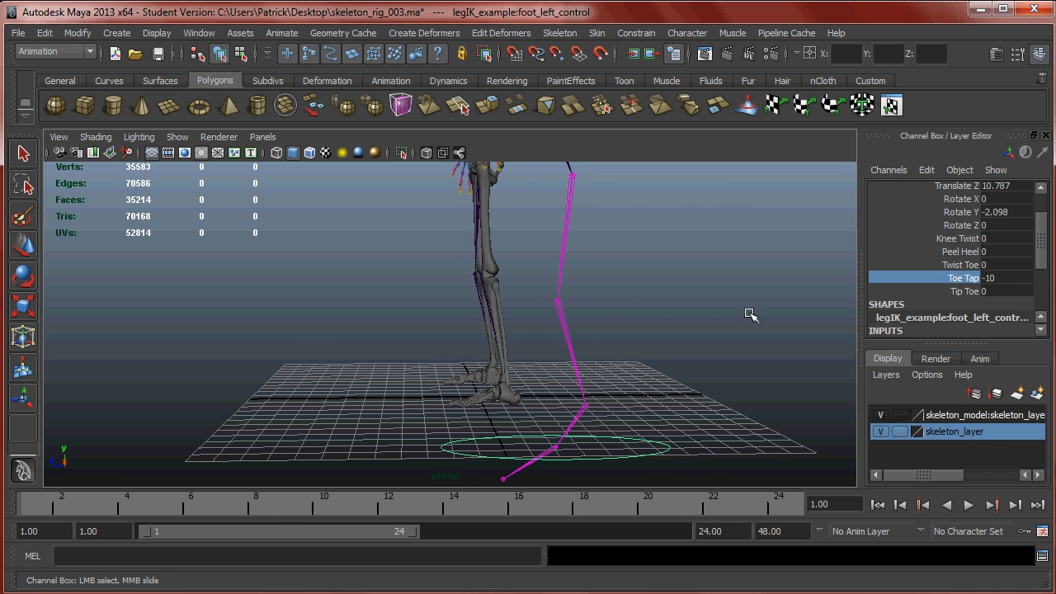
click(1010, 278)
key(Return)
- Scrub Tip Toe on the example foot control up to about 9.1 and back to test the heel lift
click(970, 292)
mouse_move(741, 371)
alt+mouse_down()
mouse_move(724, 359)
mouse_move(747, 363)
alt+mouse_up()
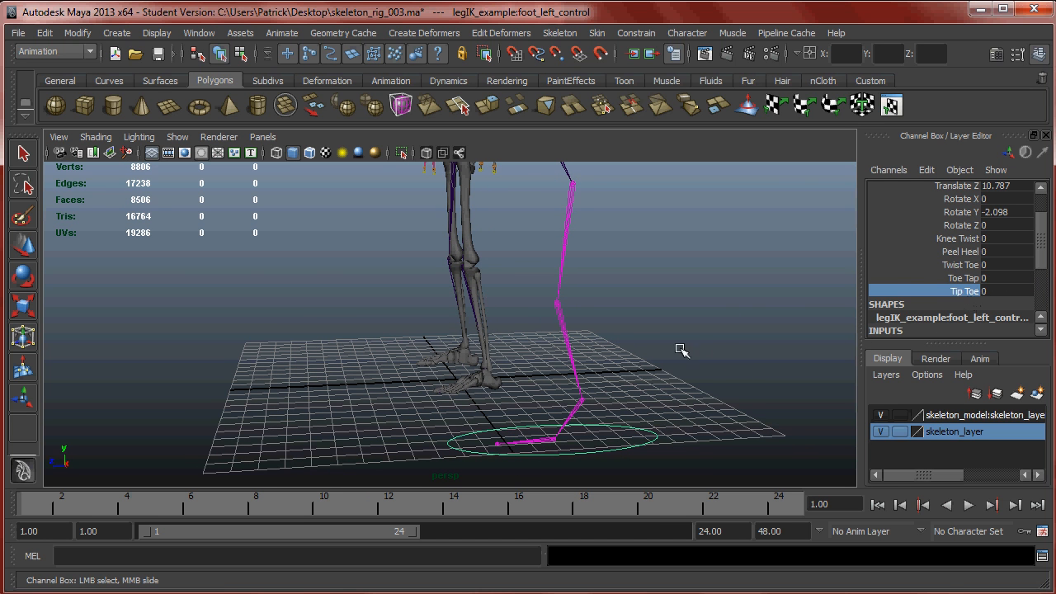
middle_drag(660, 350, 736, 333)
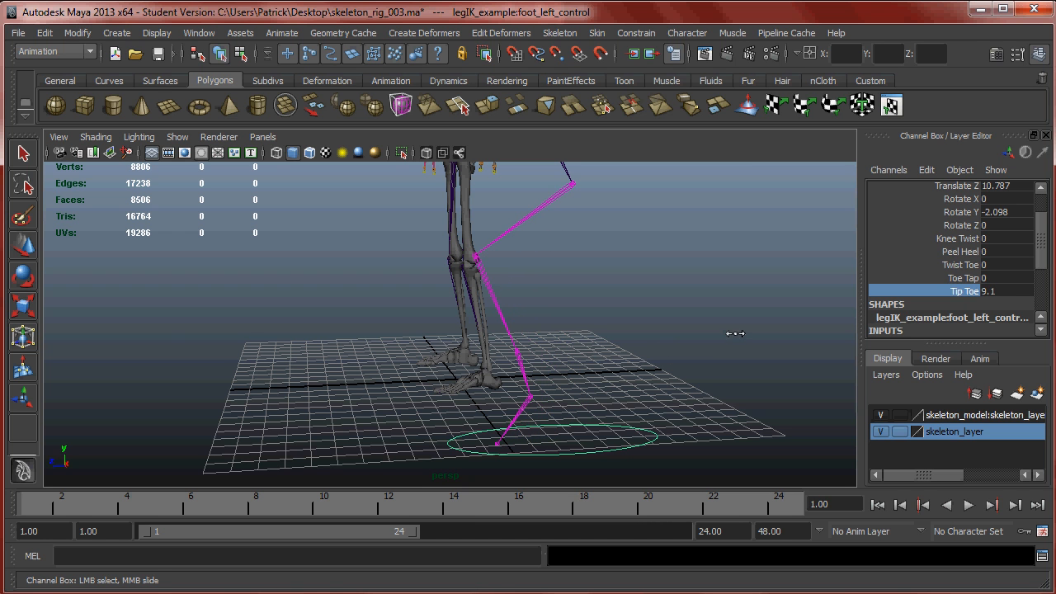
alt+drag(648, 342, 602, 377)
middle_drag(602, 377, 577, 326)
alt+drag(548, 249, 652, 297)
middle_drag(654, 299, 545, 312)
- Try moving the example foot control again and undo the move
alt+drag(619, 308, 581, 360)
key(w)
drag(558, 459, 538, 423)
key(ctrl+z)
- Lower and raise the example leg's pelvis joint to test the knee bend, leaving Translate Y at about 11.494
alt+drag(556, 288, 548, 206)
click(528, 201)
drag(523, 171, 530, 258)
alt+middle_drag(589, 423, 586, 382)
drag(517, 216, 540, 175)
alt+middle_drag(540, 175, 602, 266)
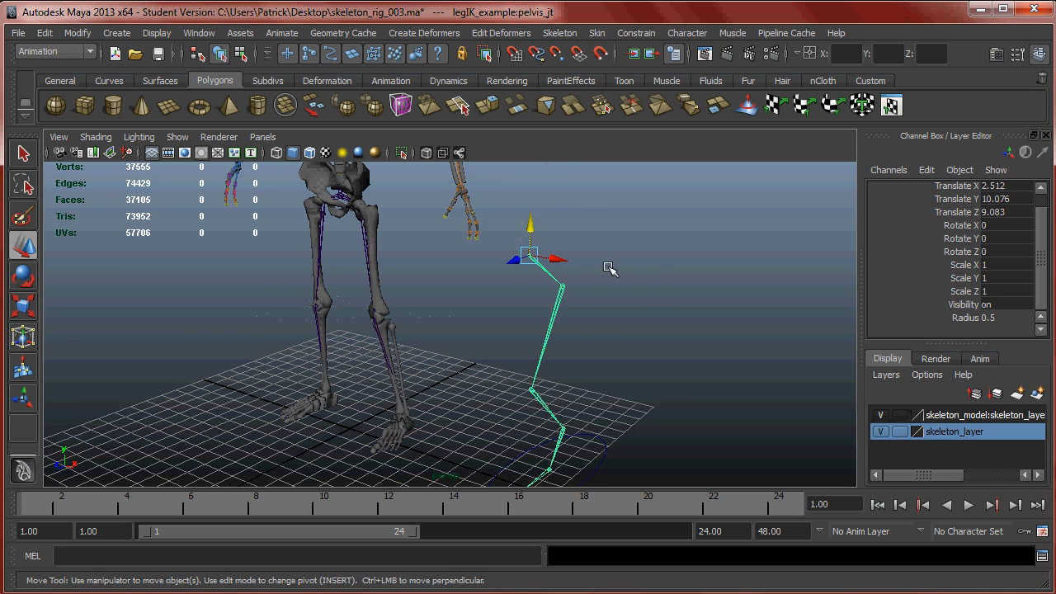
drag(537, 233, 536, 209)
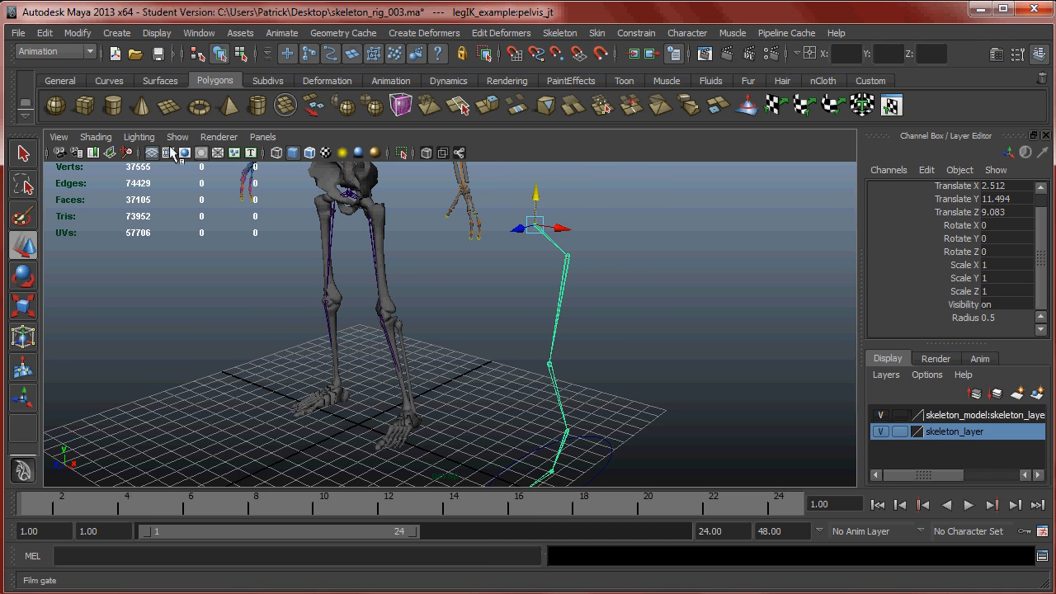
- Open the Outliner and delete the example group from the scene
click(198, 33)
click(216, 152)
click(129, 328)
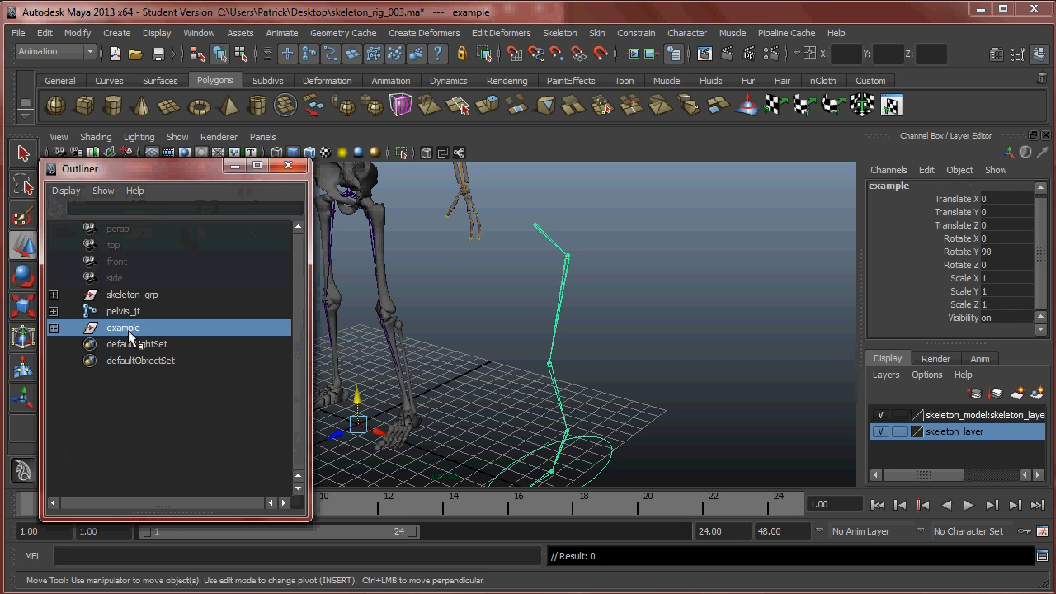
key(Delete)
alt+drag(496, 247, 586, 237)
alt+middle_drag(586, 237, 609, 311)
alt+drag(608, 311, 587, 291)
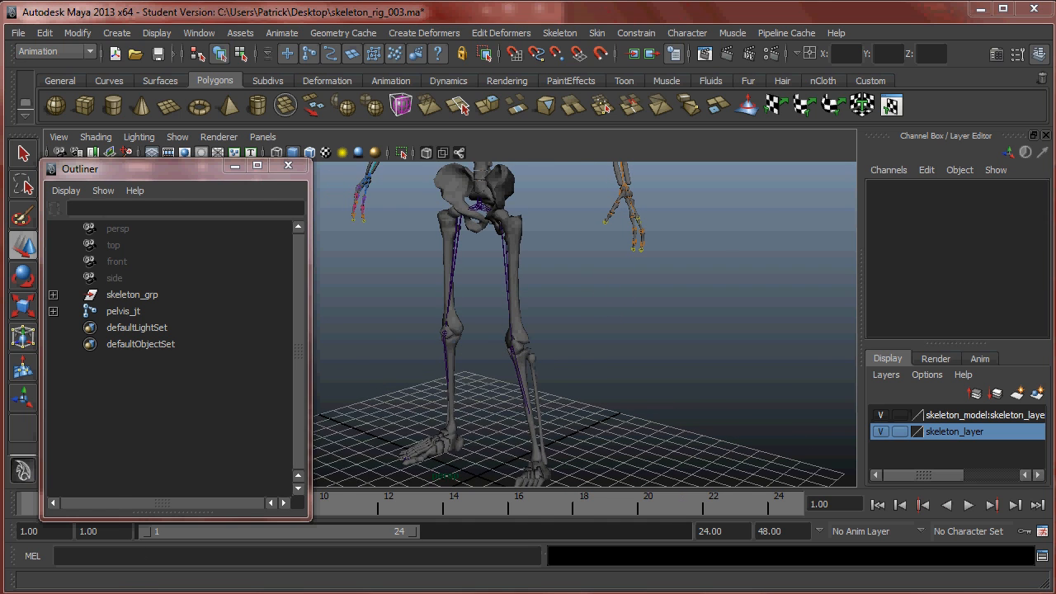
- Switch to the legIKSetup image in Windows Photo Viewer, examine the leg IK hierarchy and foot control attributes, and put the viewer away
key(alt+Tab)
drag(345, 40, 553, 38)
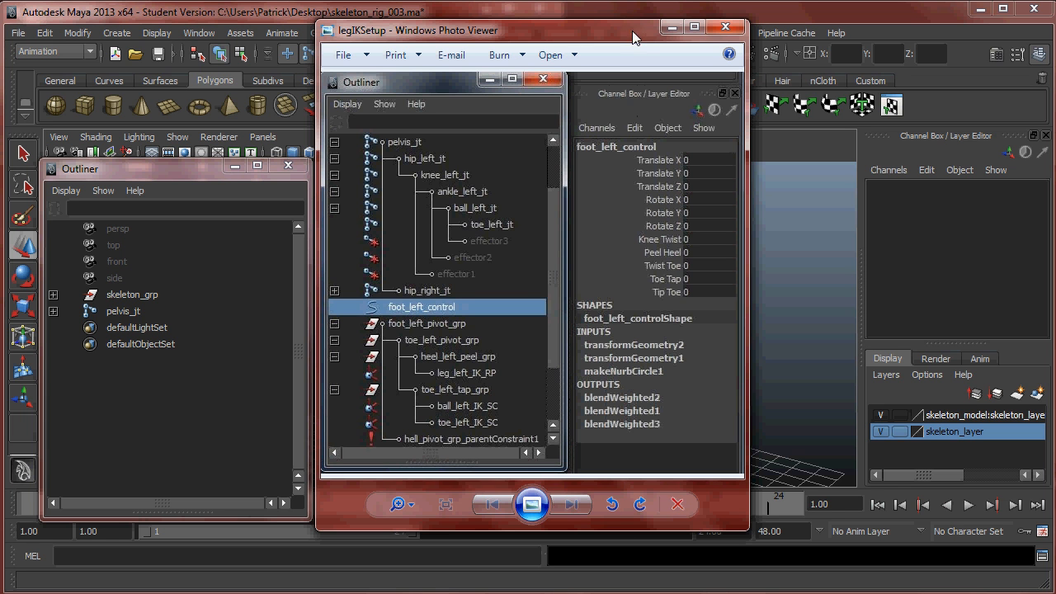
drag(621, 33, 553, 14)
click(603, 9)
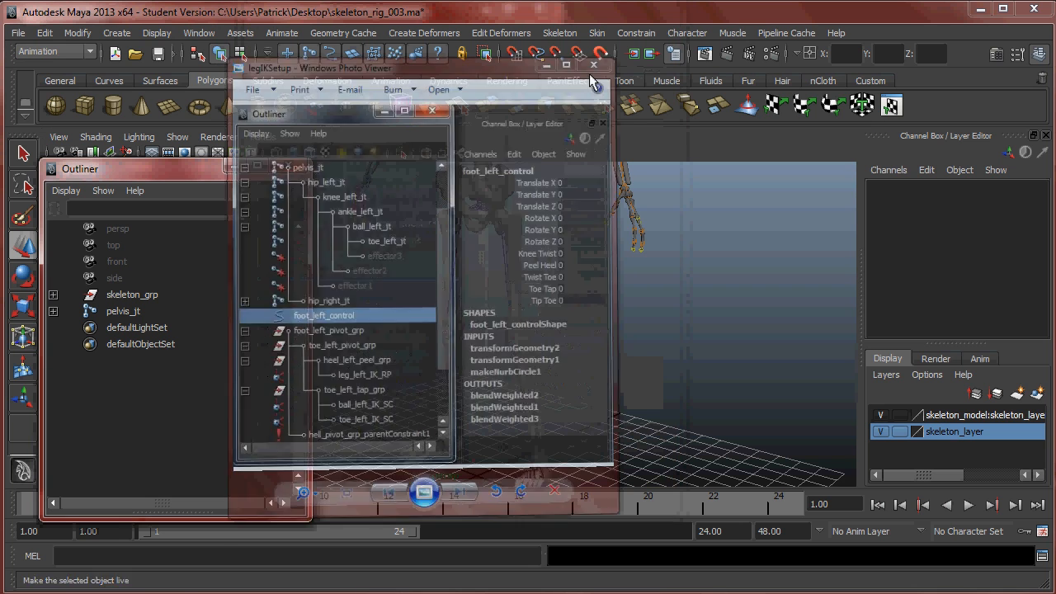
- Draw a NURBS circle on the grid around the skeleton's left foot, centred at about X 2.56, Z -1.268
alt+middle_drag(570, 307, 547, 273)
alt+right_drag(547, 273, 550, 315)
click(117, 33)
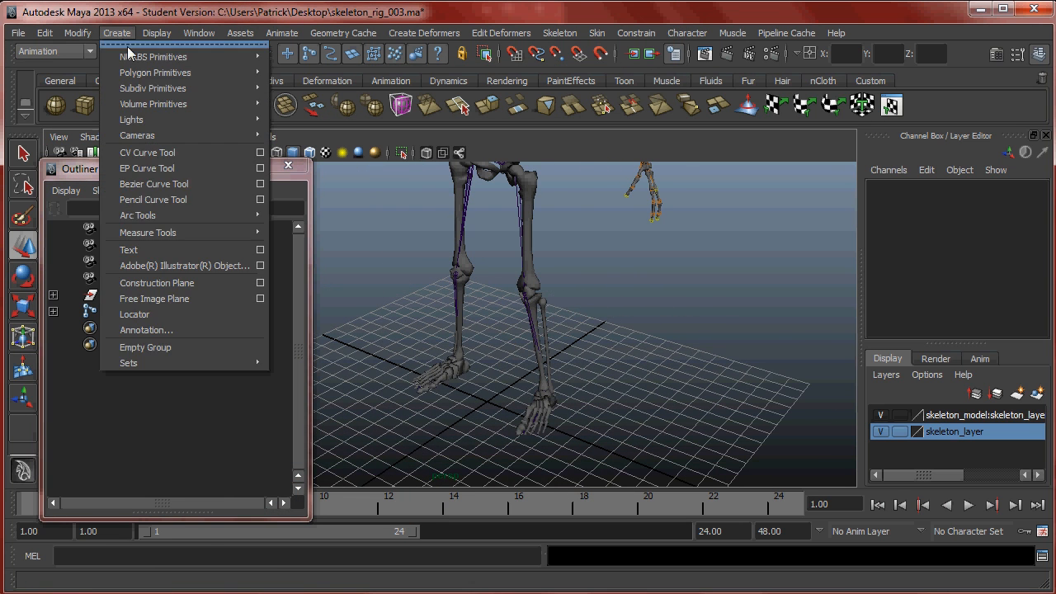
mouse_move(144, 57)
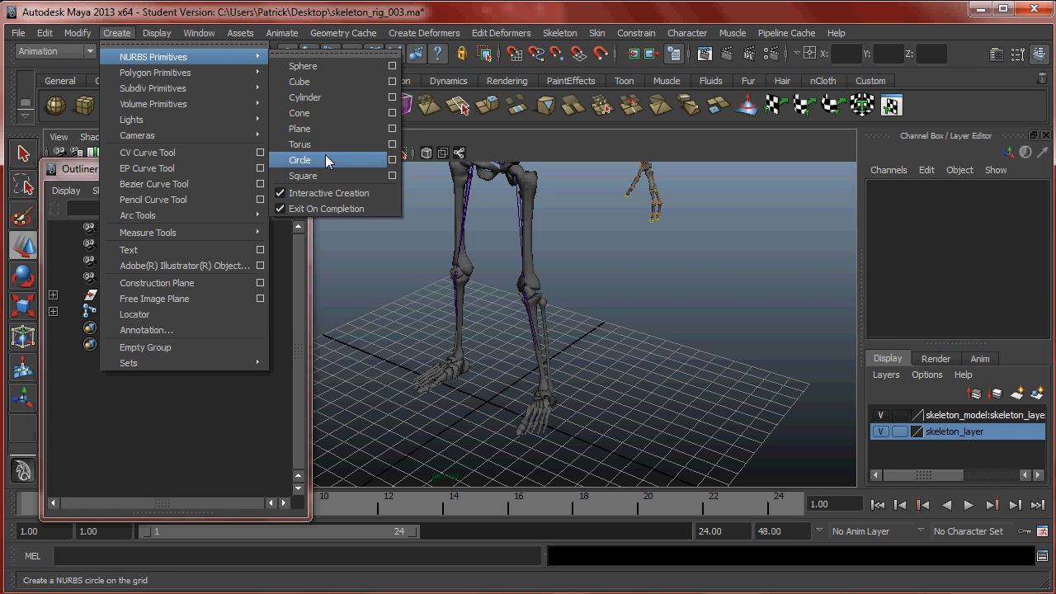
click(325, 159)
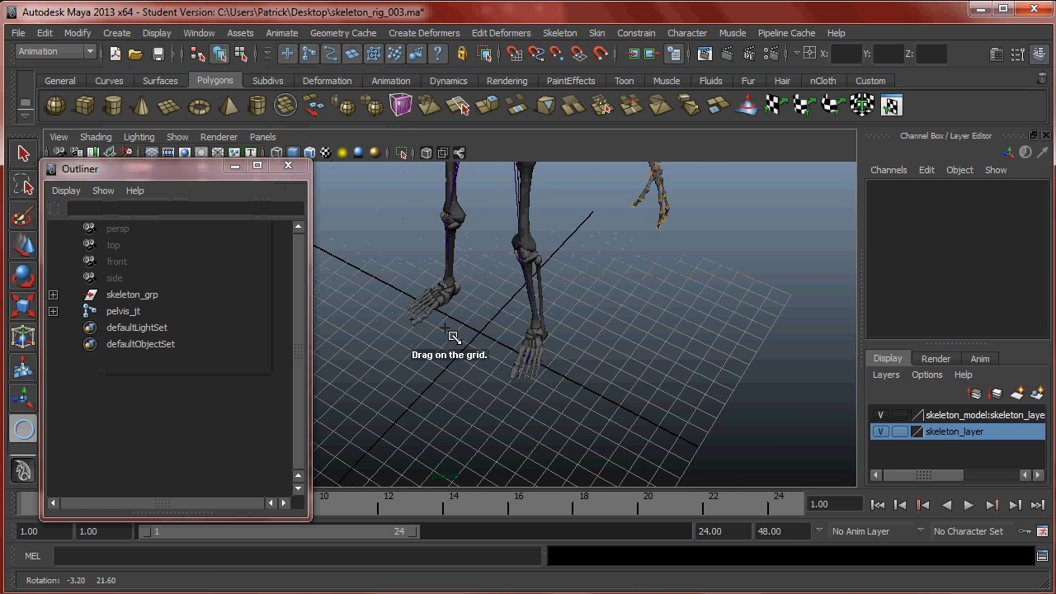
drag(535, 338, 578, 312)
- Narrow the new circle around the left foot to a Scale X of about 0.49
key(r)
key(e)
scroll(590, 363, up, 2)
key(ctrl+z)
alt+right_drag(576, 330, 726, 363)
alt+drag(726, 363, 625, 341)
alt+middle_drag(541, 297, 595, 335)
- Try rotating the circle about Y to about 31.04 degrees and freezing its transformations, undoing both changes
drag(612, 378, 636, 383)
click(72, 33)
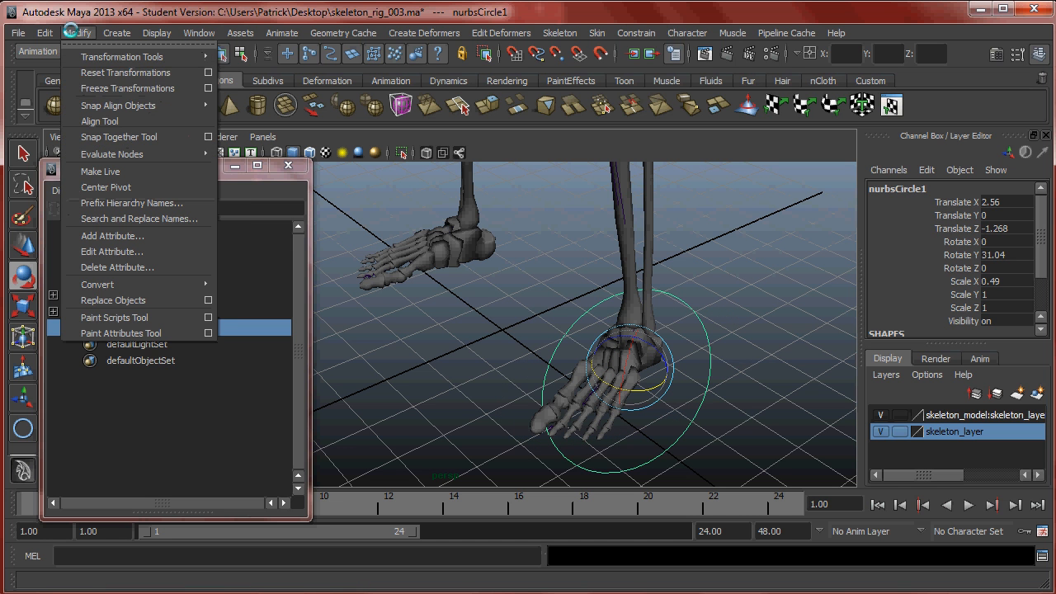
click(128, 89)
alt+middle_drag(464, 237, 421, 178)
key(ctrl+z)
key(ctrl+z)
- Freeze the transformations of the foot circle
alt+middle_drag(617, 315, 612, 293)
click(76, 33)
click(105, 88)
- Move the foot circle forward along Z by about 0.426 so it surrounds the left foot's toes
alt+drag(662, 276, 450, 211)
alt+middle_drag(450, 211, 467, 197)
alt+right_drag(467, 196, 712, 352)
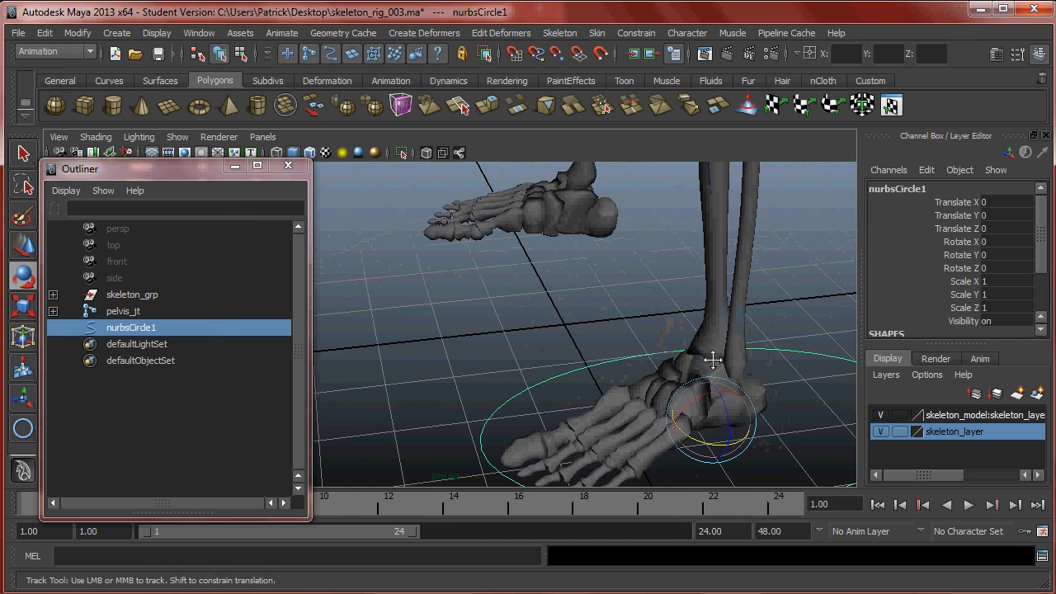
alt+middle_drag(712, 352, 578, 272)
alt+drag(577, 272, 462, 228)
alt+right_drag(504, 251, 693, 367)
alt+middle_drag(602, 343, 630, 344)
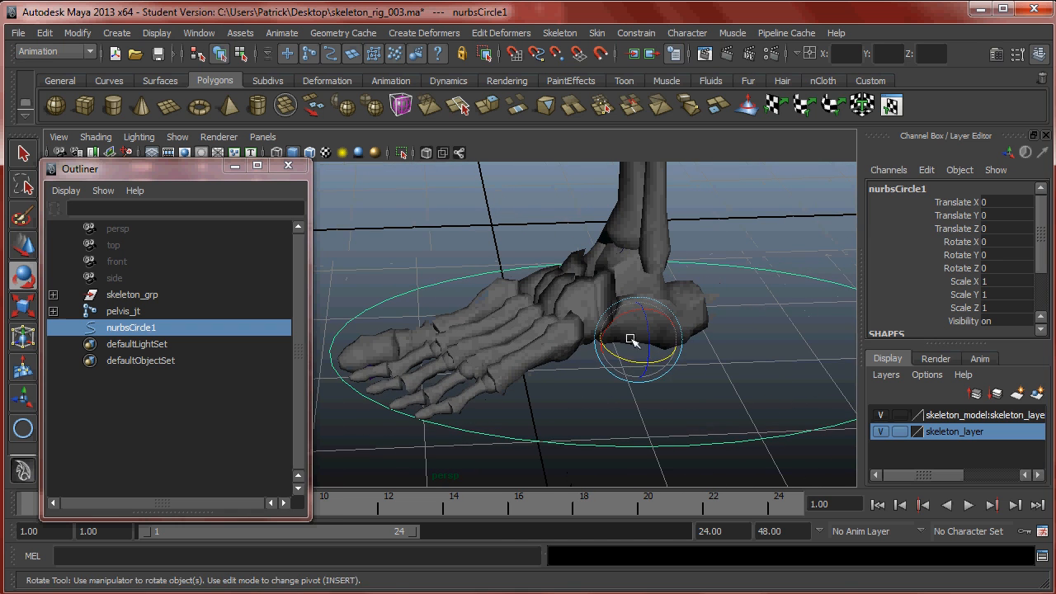
key(w)
drag(609, 344, 569, 344)
alt+right_drag(611, 353, 554, 290)
alt+drag(555, 290, 615, 330)
alt+right_drag(614, 330, 486, 273)
alt+middle_drag(486, 273, 559, 289)
alt+right_drag(685, 305, 586, 263)
alt+middle_drag(586, 262, 635, 274)
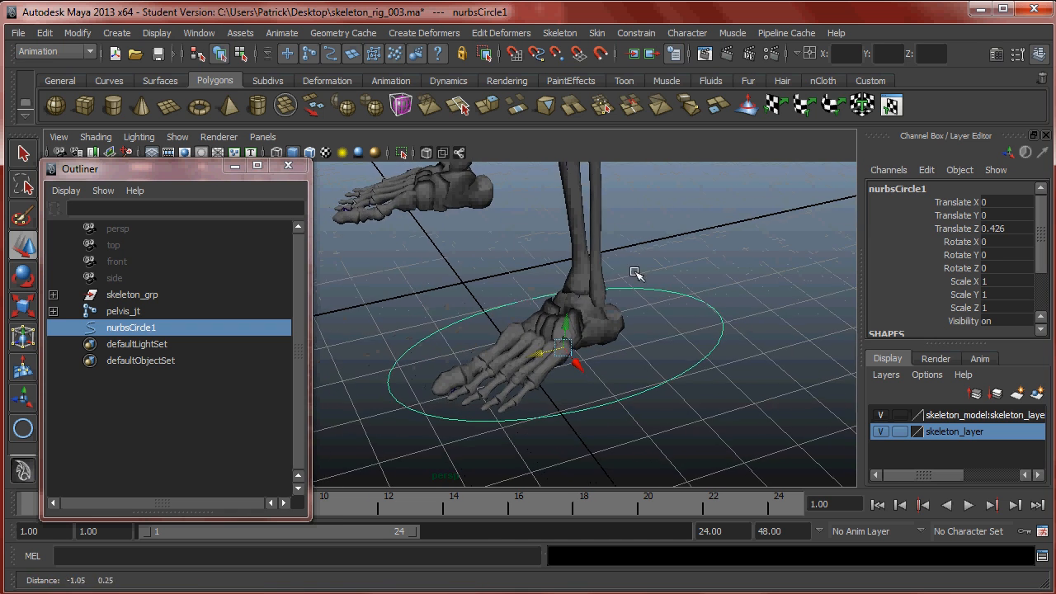
- Check the legIKSetup reference image, and freeze the foot circle's transformations at its current position
click(115, 593)
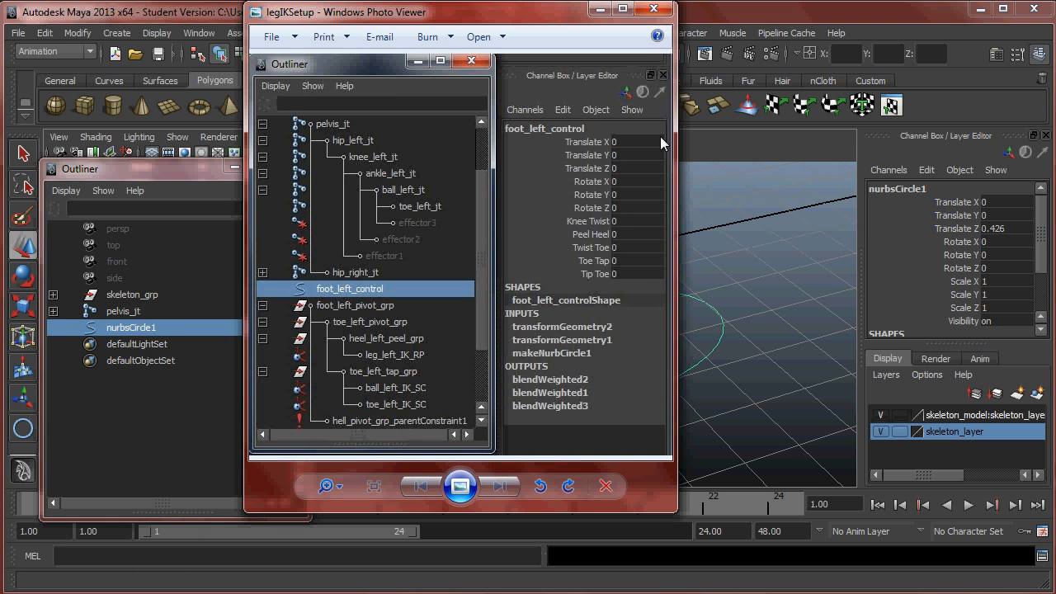
click(601, 8)
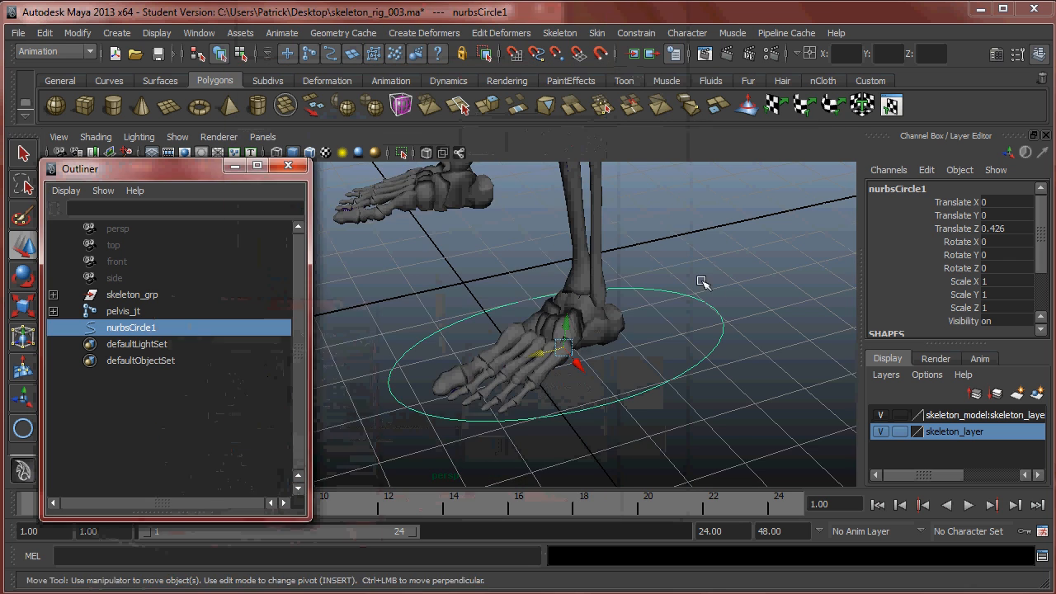
alt+drag(668, 223, 755, 280)
alt+drag(659, 346, 658, 331)
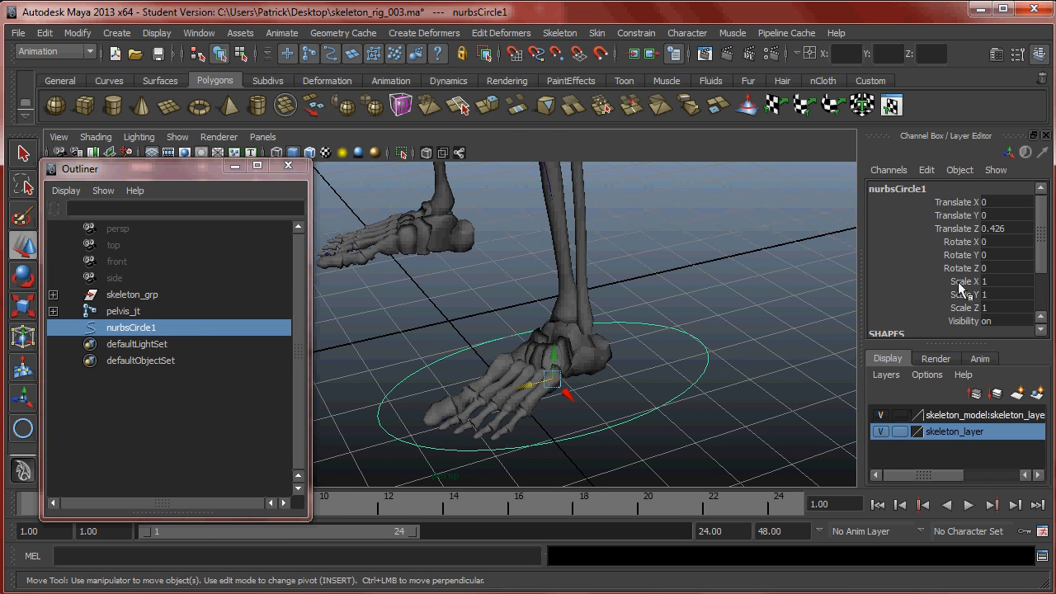
click(77, 33)
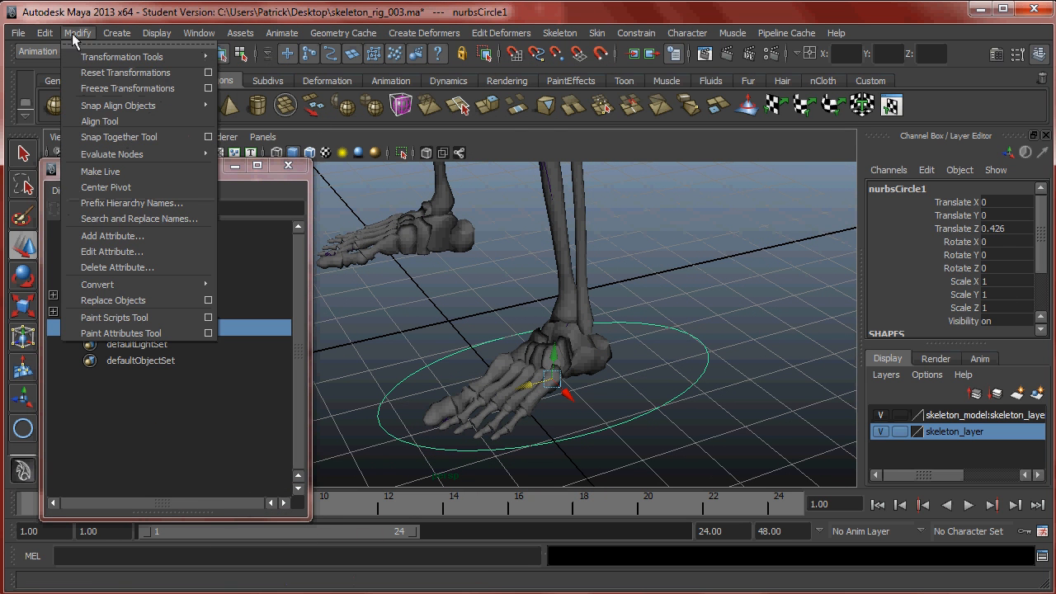
click(132, 88)
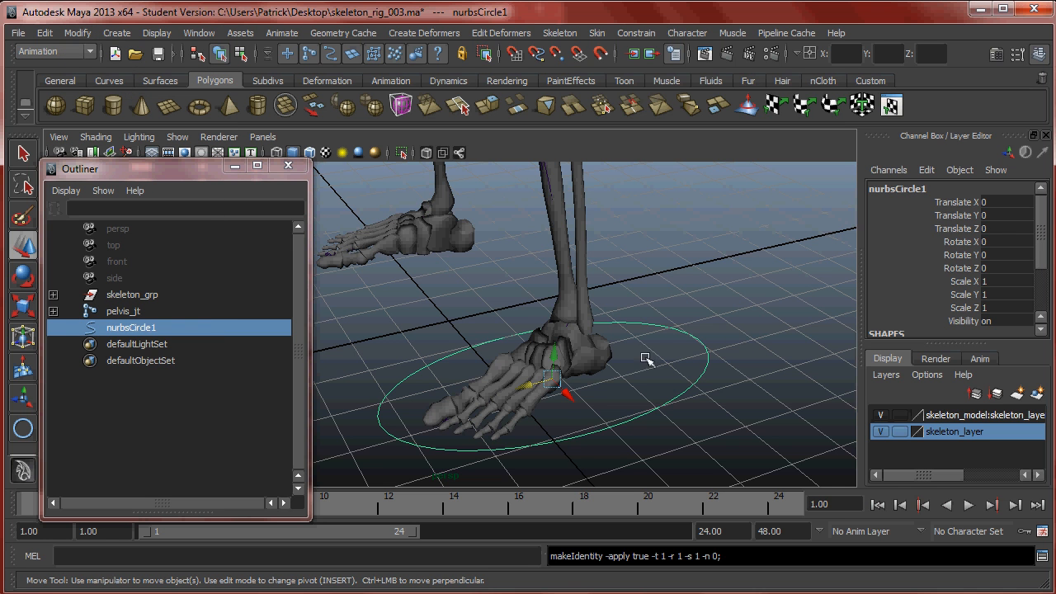
- Display the scene in wireframe and hide both the skeleton_model layer and skeleton_layer, leaving the joints and foot circle in view
key(4)
alt+drag(603, 380, 558, 360)
alt+middle_drag(558, 361, 484, 292)
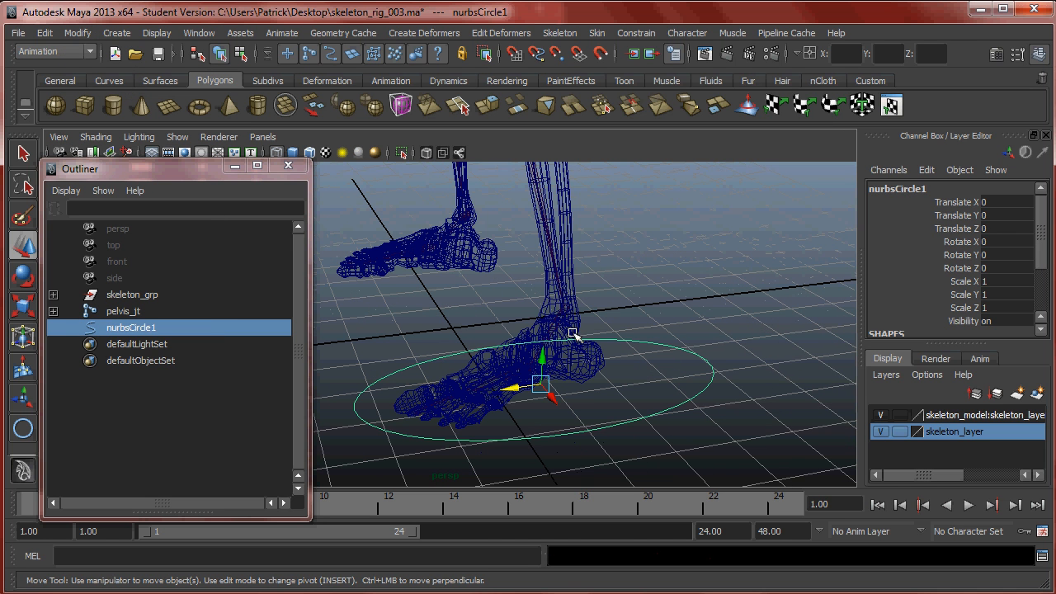
click(879, 432)
click(880, 416)
right_click(957, 429)
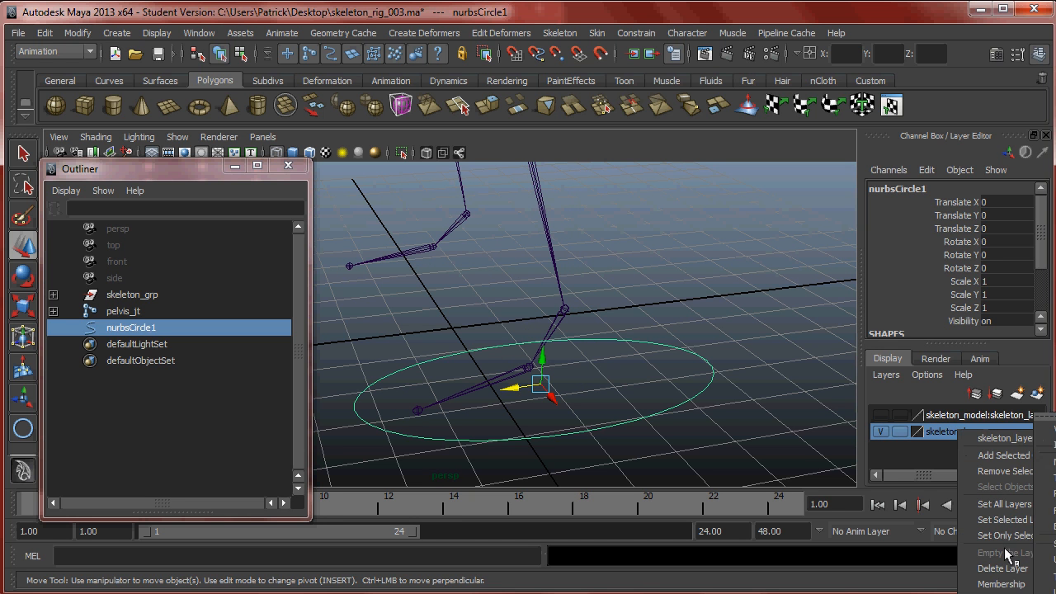
click(885, 441)
click(957, 415)
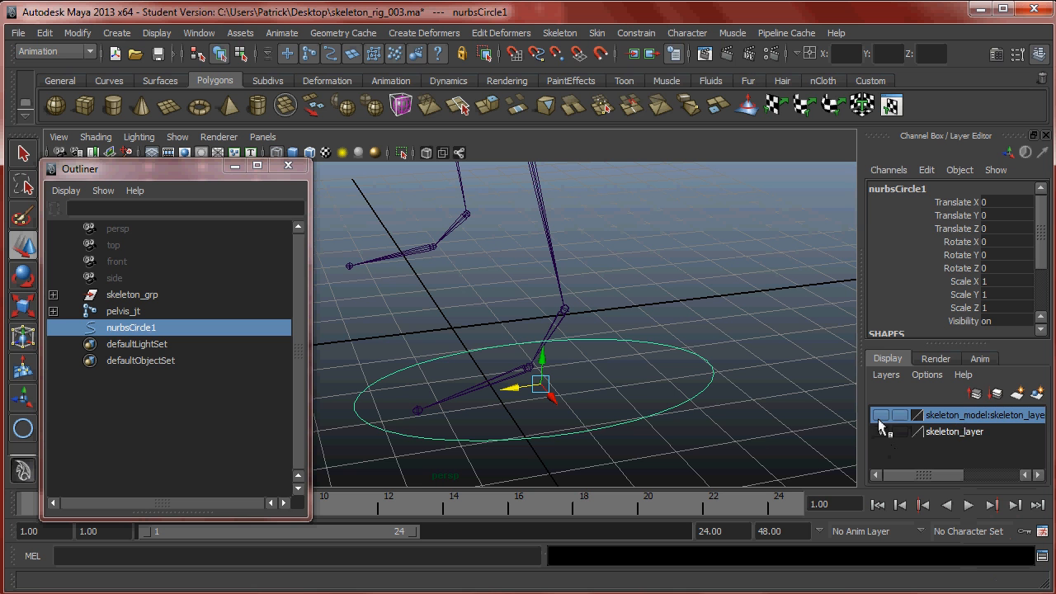
- Snap the foot circle's centre onto the left ball joint and freeze its transformations
scroll(632, 323, up, 2)
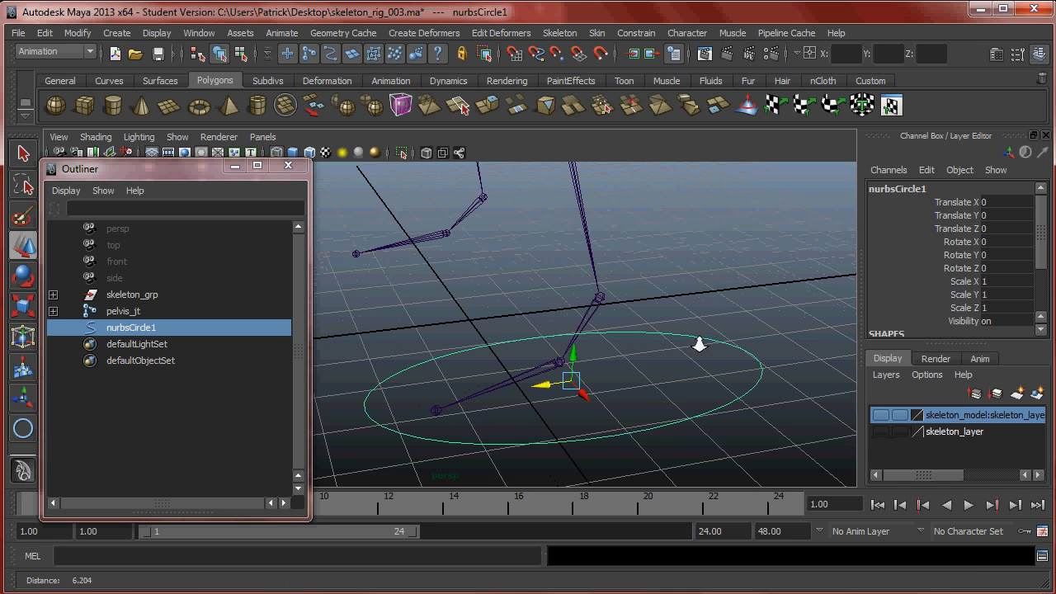
scroll(590, 376, up, 1)
drag(580, 383, 575, 366)
click(77, 33)
click(127, 88)
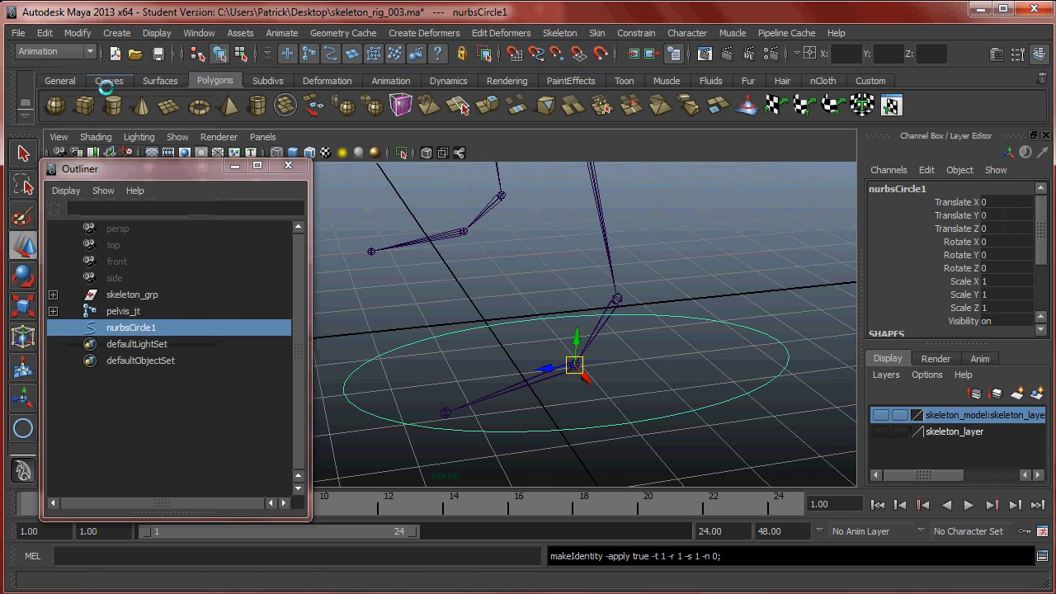
- Open the Add Attribute dialog for the foot circle and place it clear of the circle's channel values
alt+middle_drag(545, 248, 495, 253)
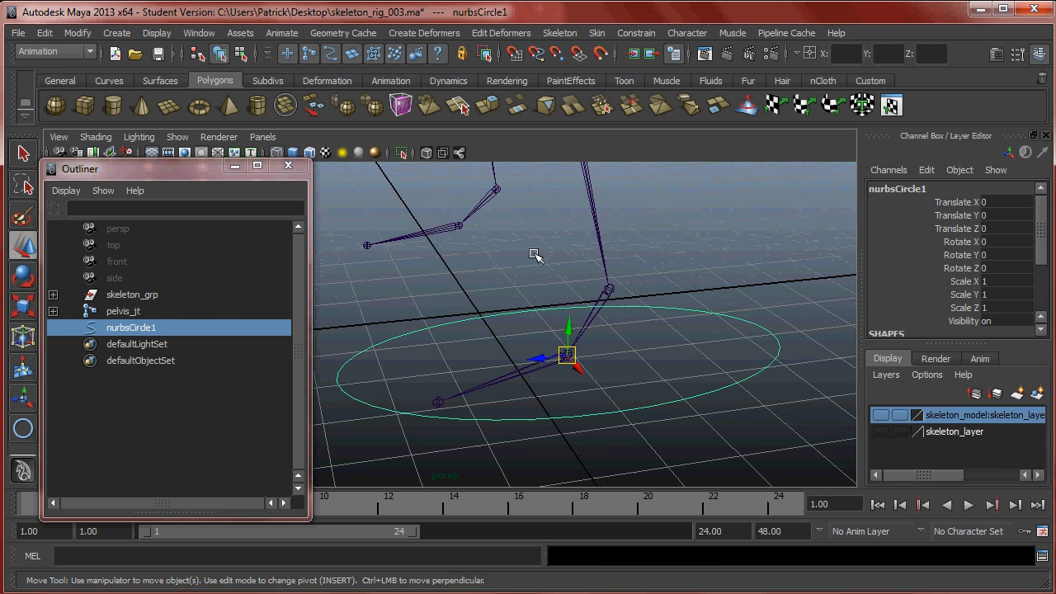
alt+drag(462, 363, 550, 349)
alt+middle_drag(549, 349, 603, 495)
alt+right_drag(602, 495, 500, 306)
alt+drag(501, 306, 504, 281)
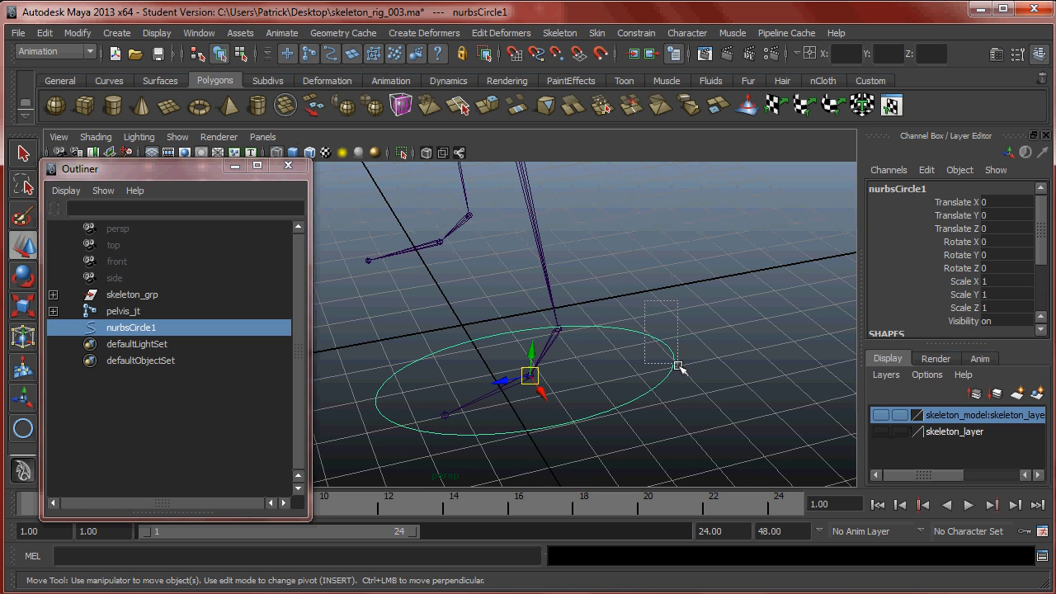
click(77, 34)
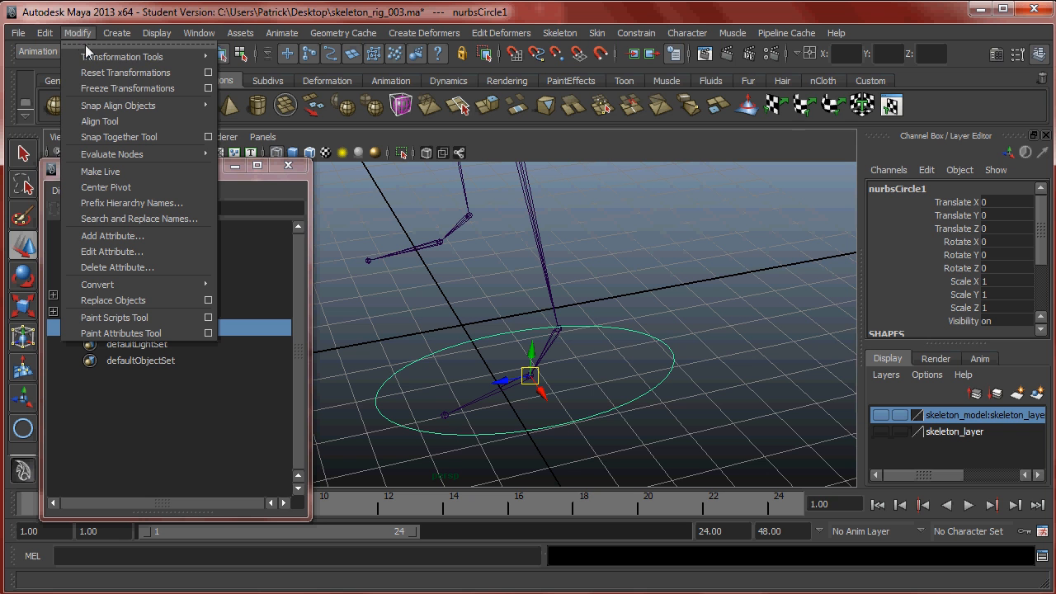
click(155, 238)
drag(410, 91, 181, 75)
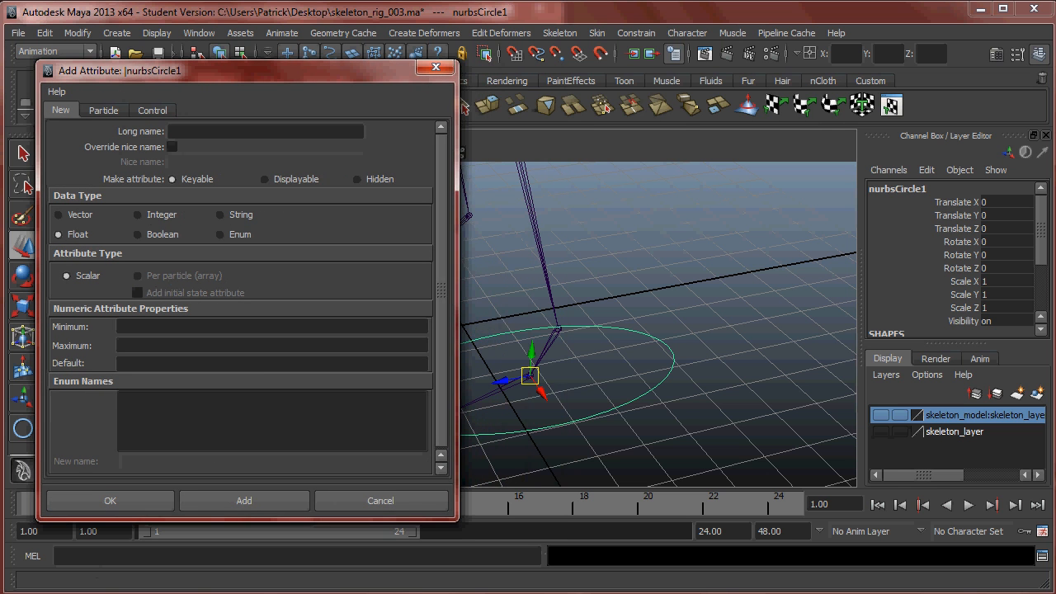
- Narrow the Maya window and place the legIKSetup reference image beside it, keeping its custom attribute list in view
click(157, 593)
drag(478, 18, 750, 37)
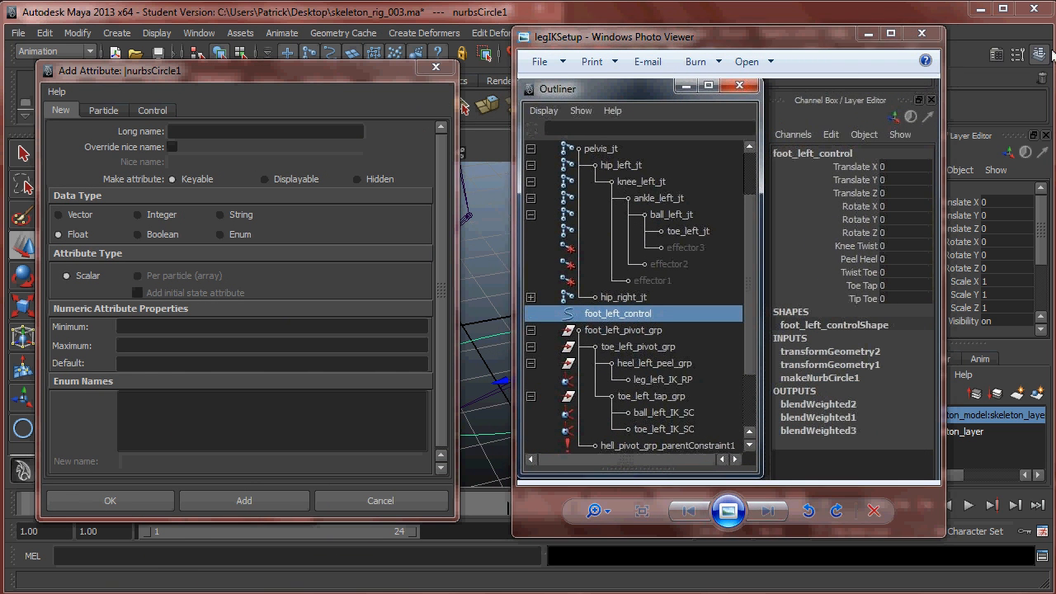
click(1045, 52)
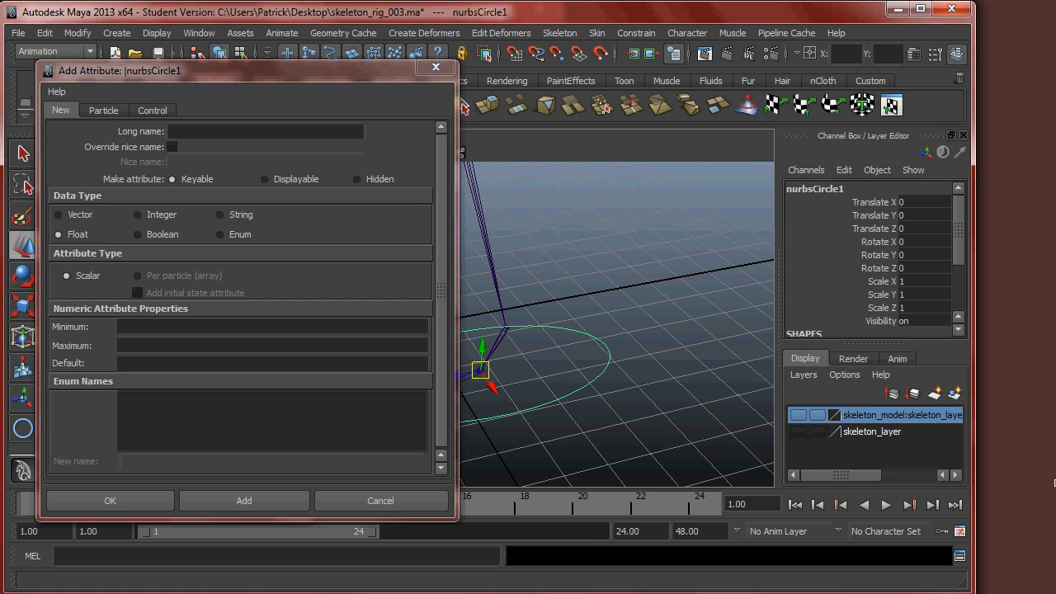
key(alt+Tab)
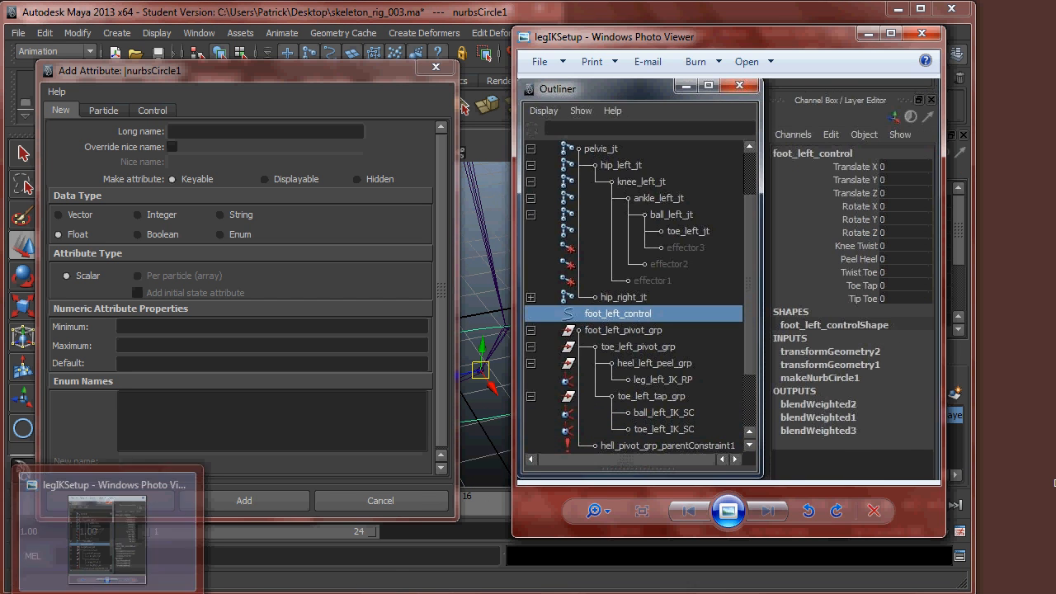
drag(765, 42, 926, 35)
click(617, 16)
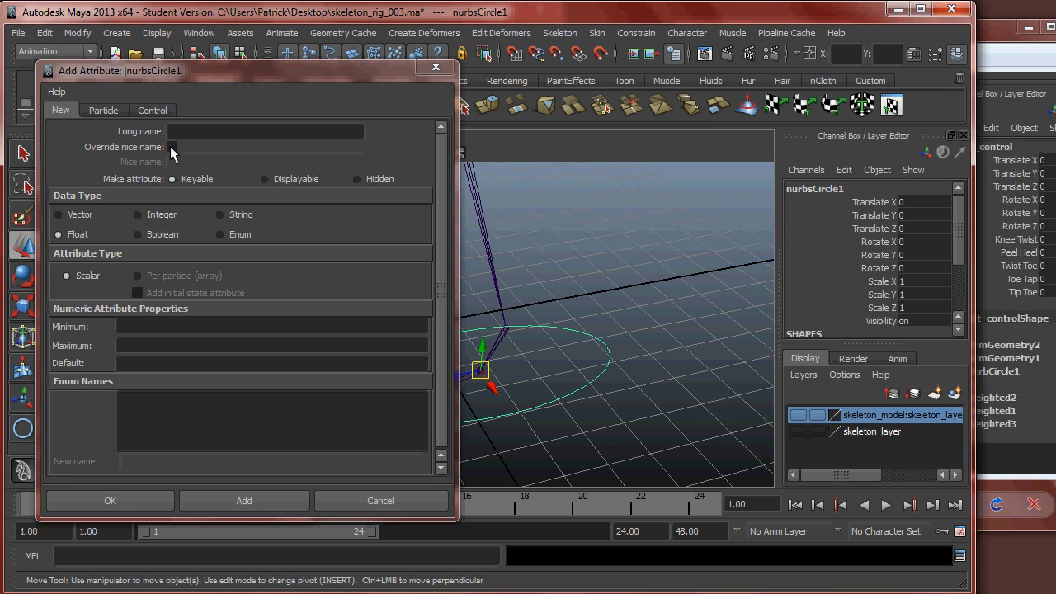
- Add a keyable float attribute named Knee Twist to the foot circle with minimum -10, maximum 10 and default 0
click(208, 134)
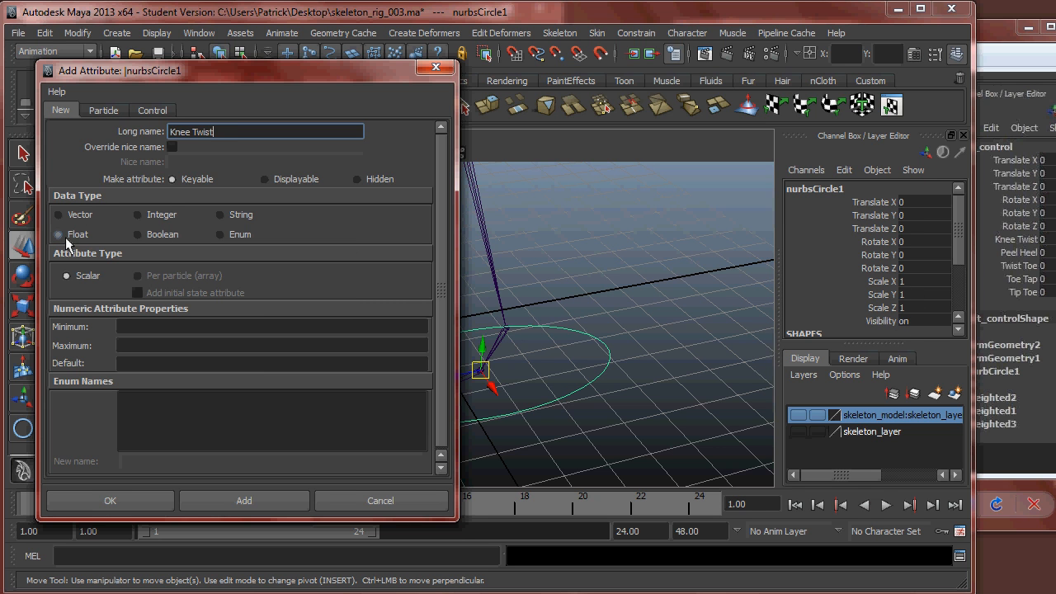
click(153, 326)
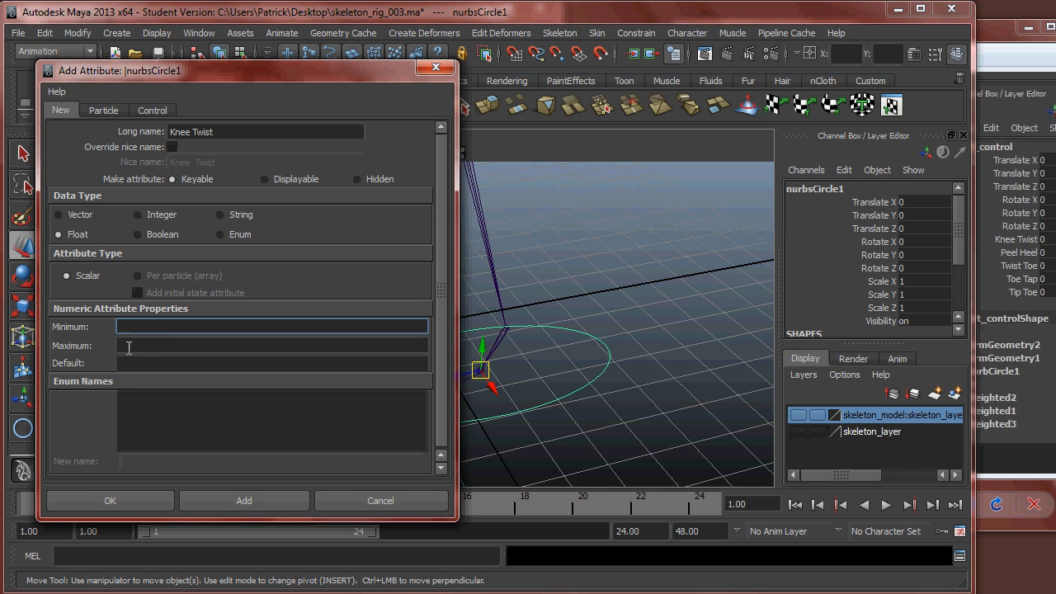
drag(353, 76, 333, 91)
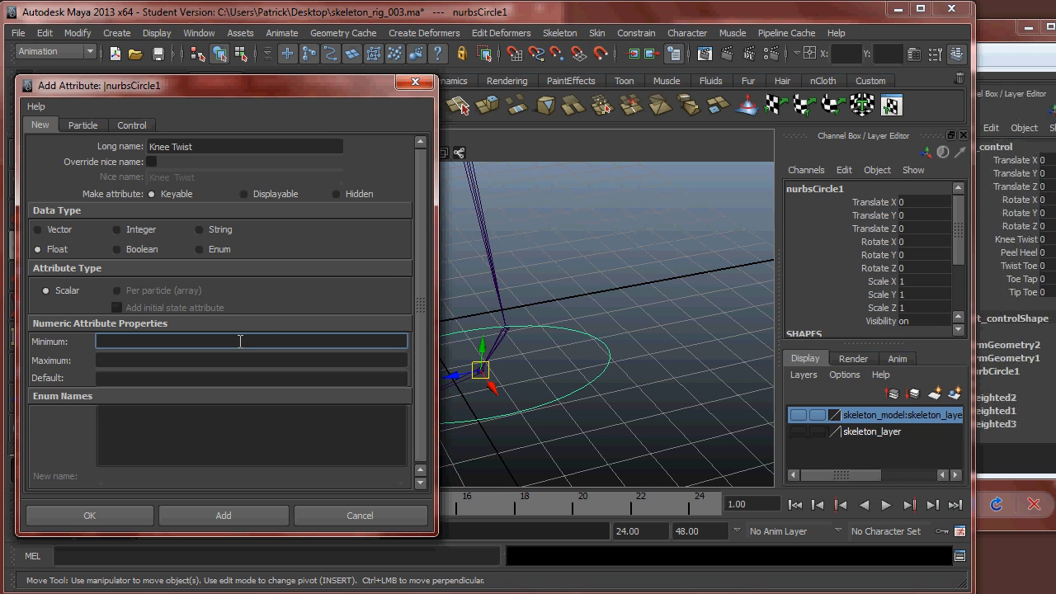
key(Tab)
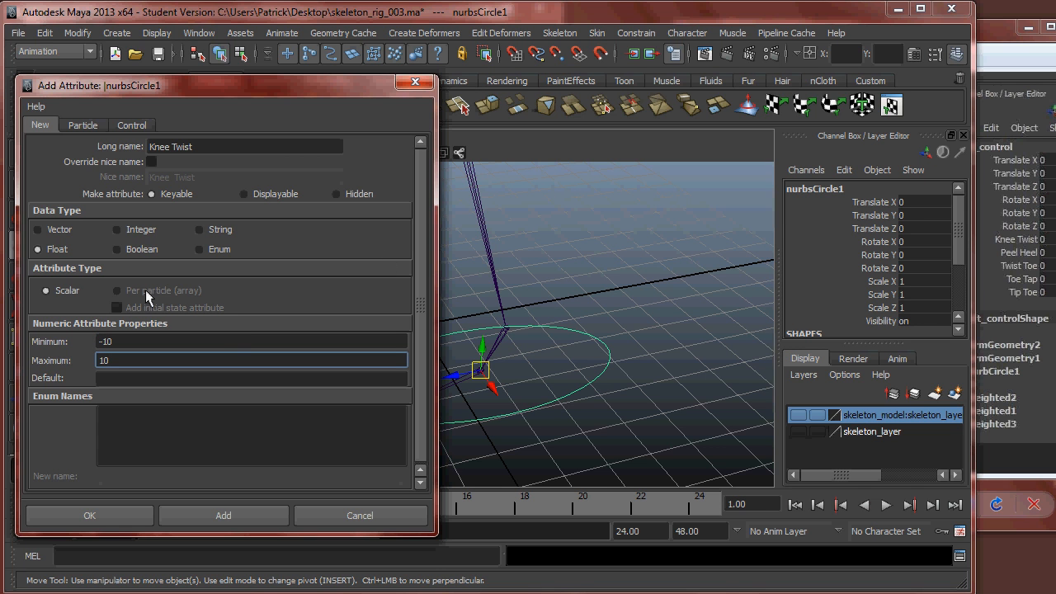
key(Tab)
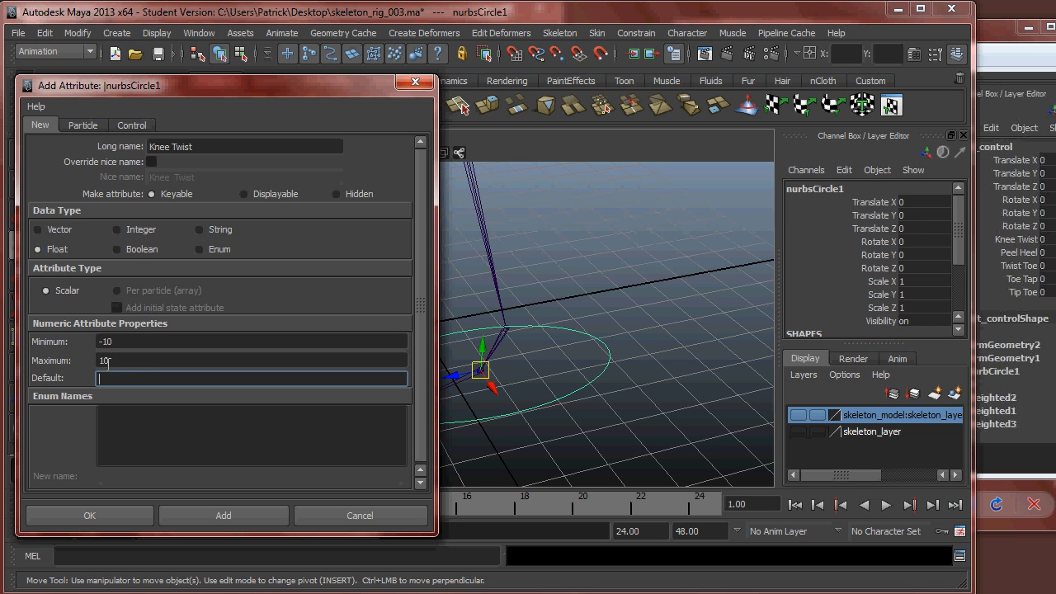
key(Tab)
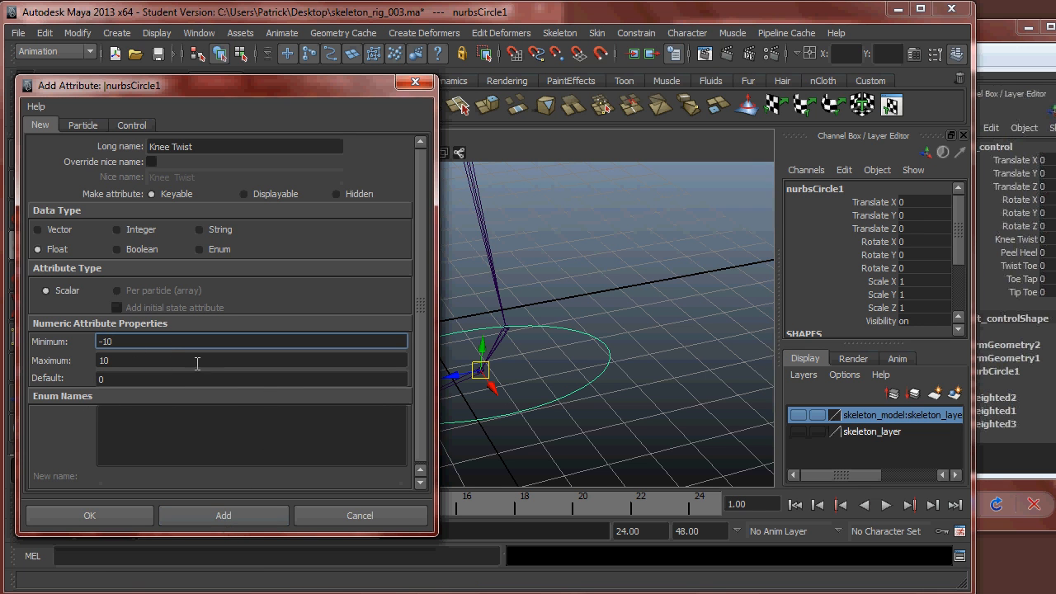
click(228, 515)
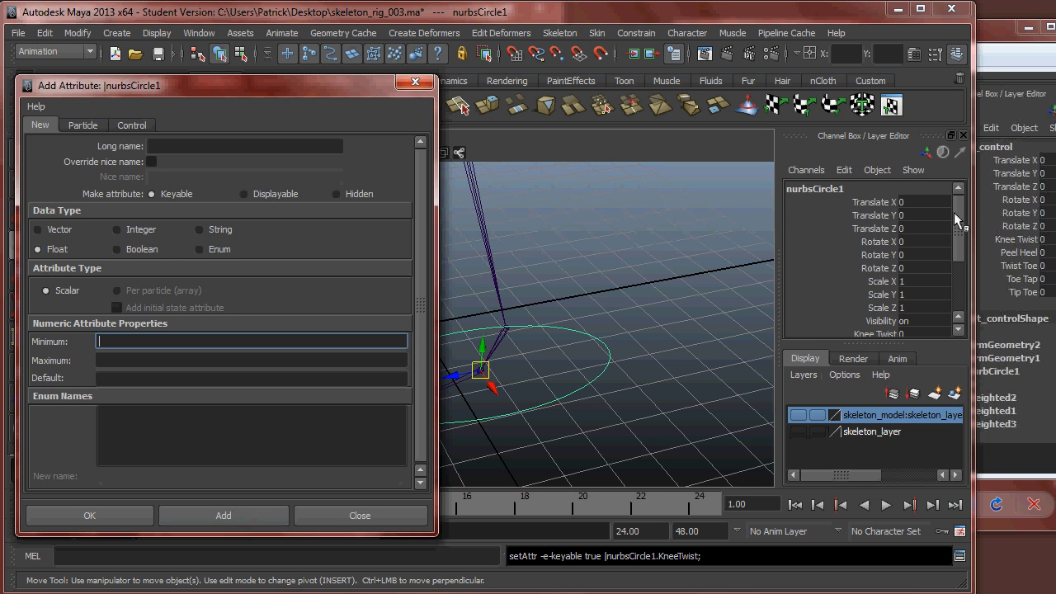
drag(959, 212, 963, 228)
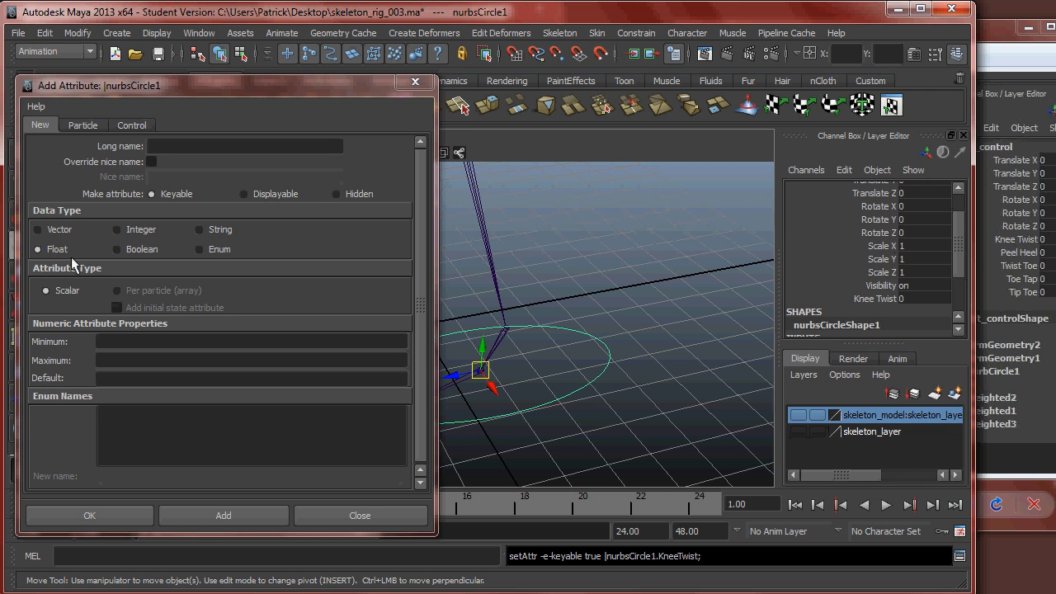
- Add a keyable float attribute named Peel Heel to the foot circle with minimum 0, maximum 10 and default 0
click(204, 146)
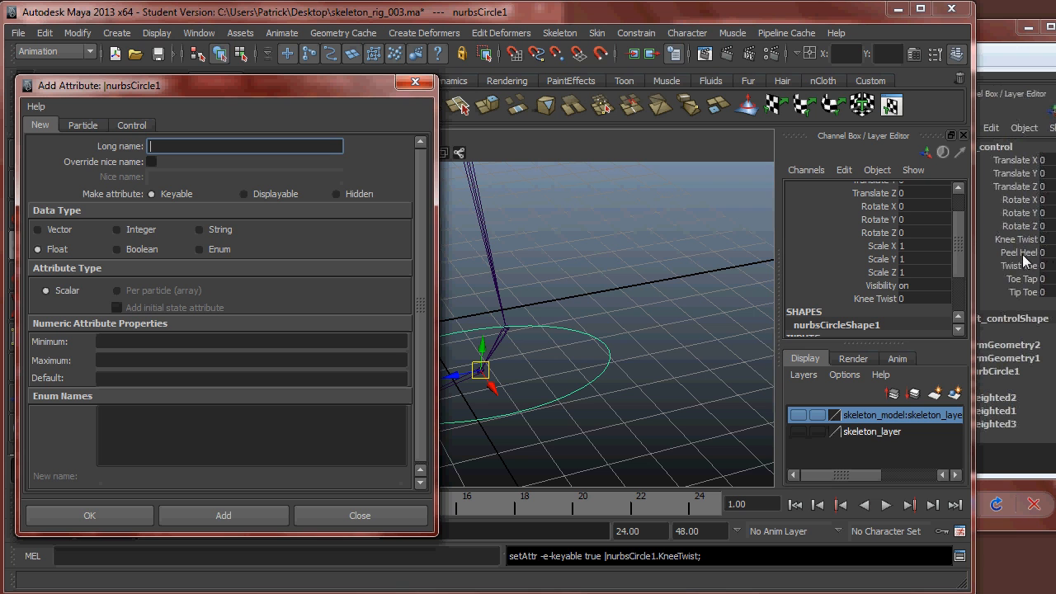
text(Peel Heel)
click(149, 342)
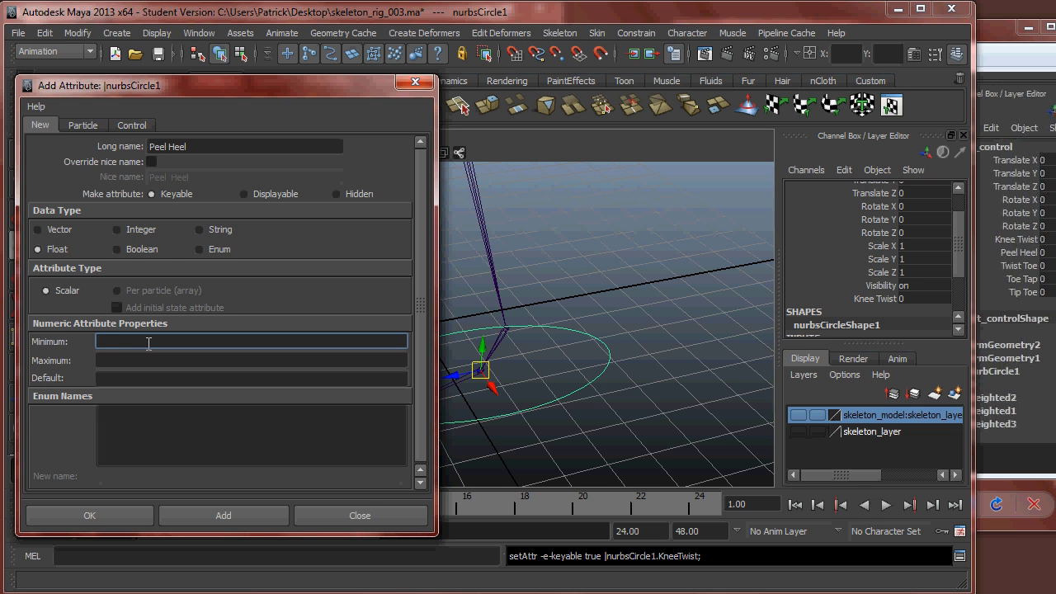
key(Tab)
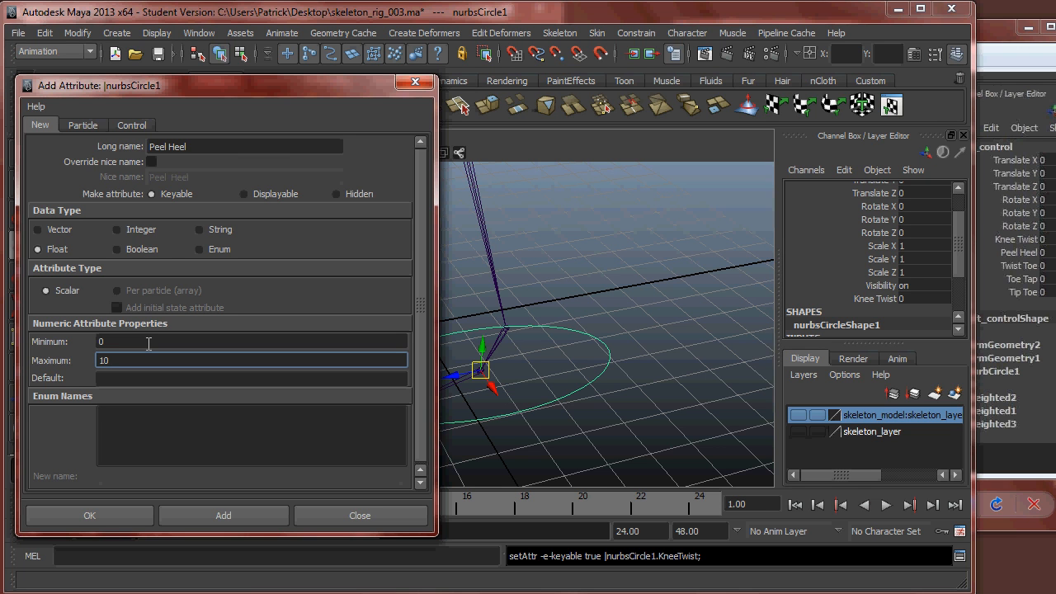
key(Tab)
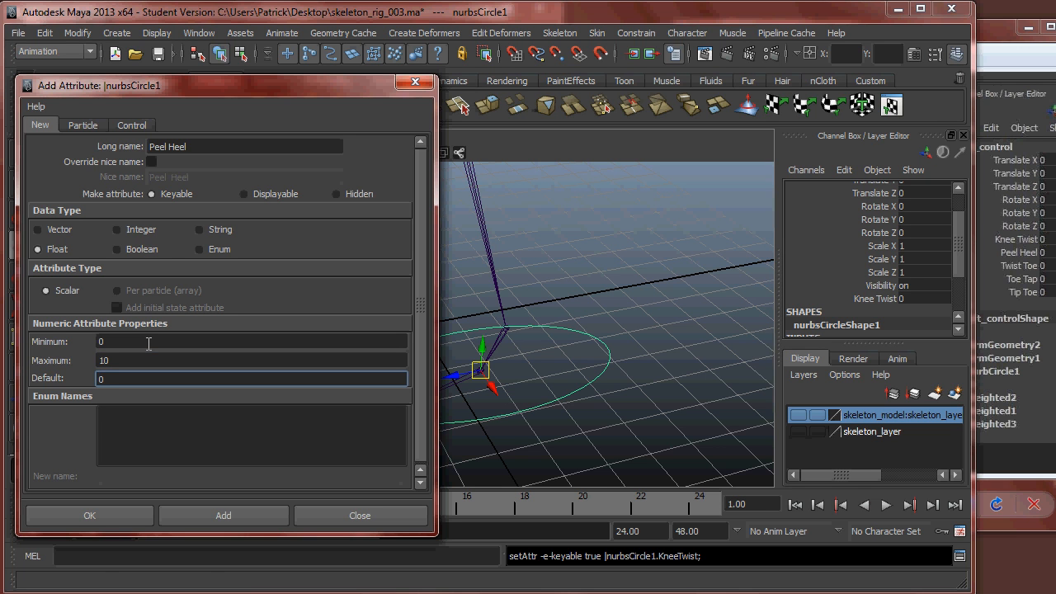
text(0)
click(224, 520)
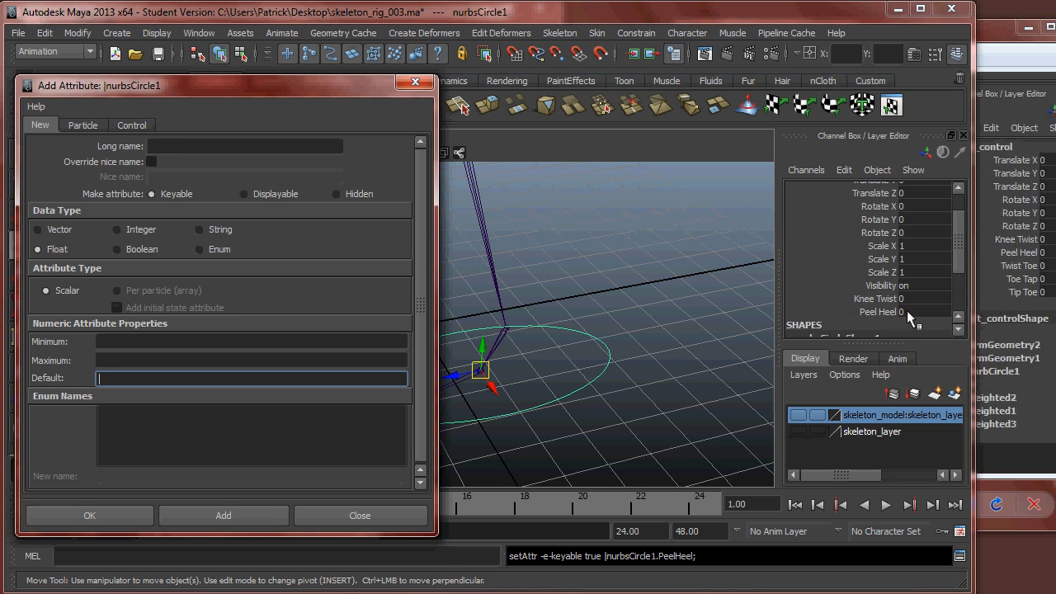
- Add a keyable float attribute named Twist Toe to the foot circle with minimum -10, maximum 10 and default 0
click(179, 146)
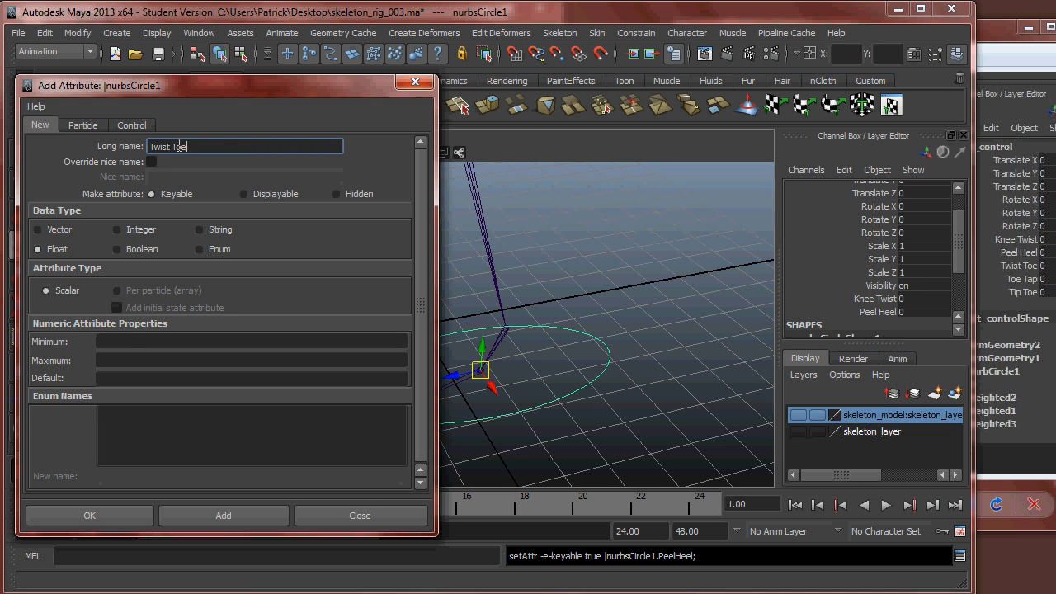
click(132, 340)
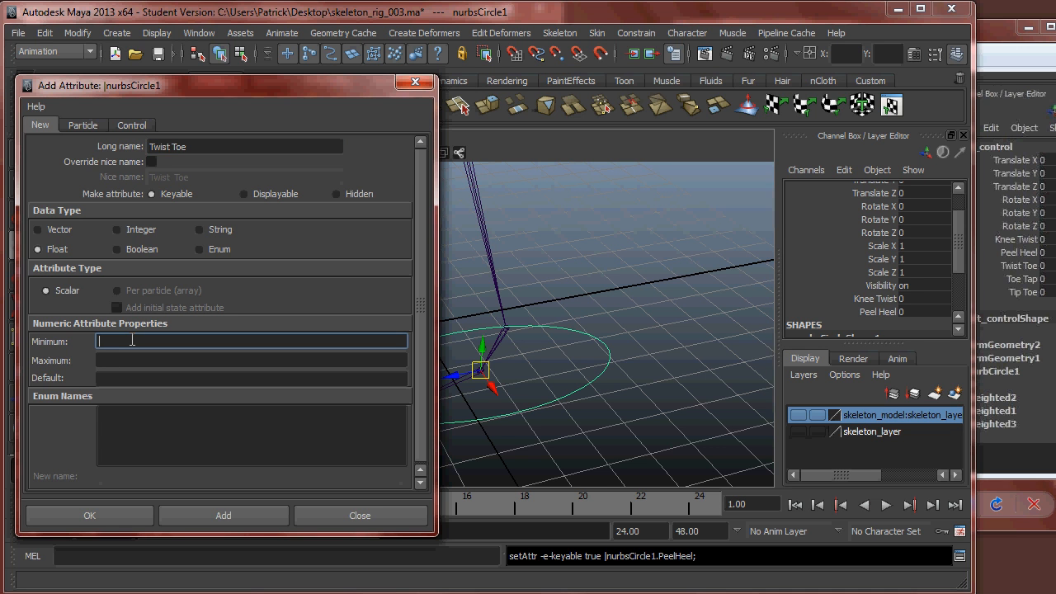
text(-10)
key(Tab)
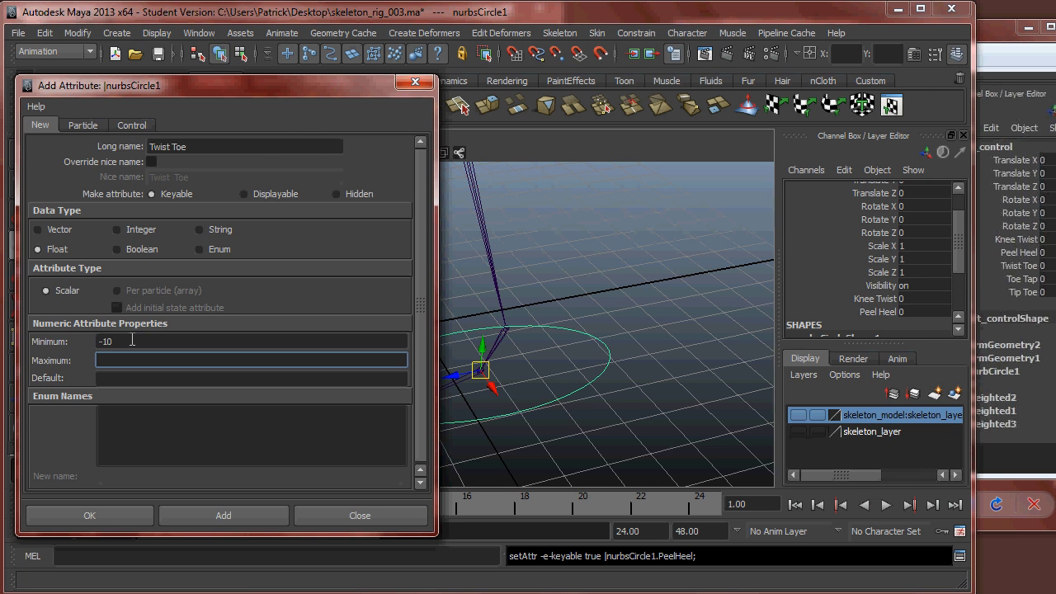
key(Tab)
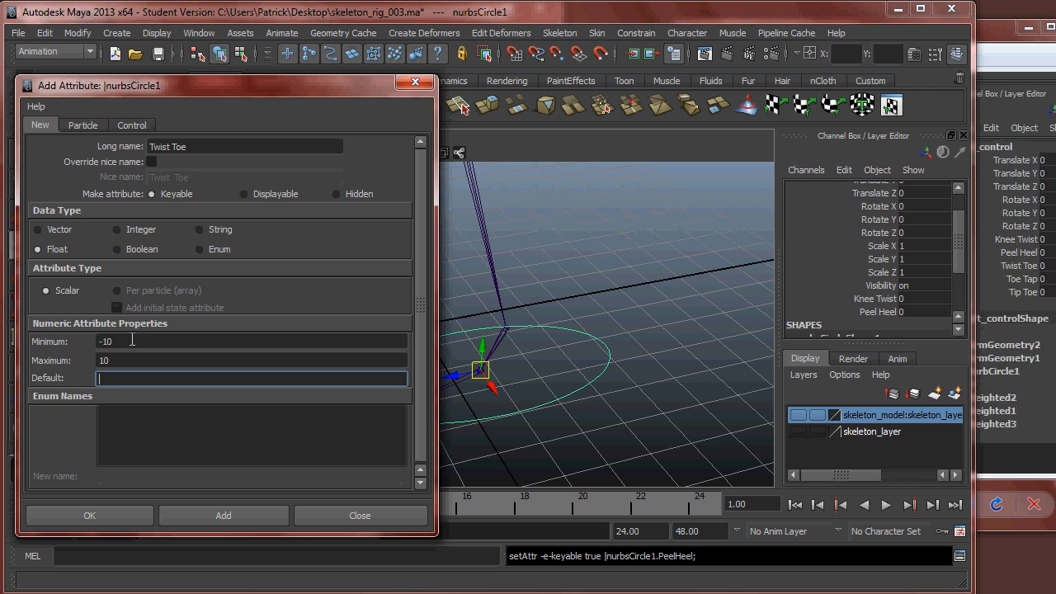
click(222, 519)
drag(964, 253, 960, 264)
- Add a keyable float attribute named Toe Tap to the foot circle with minimum -10, maximum 10 and default 0
click(287, 148)
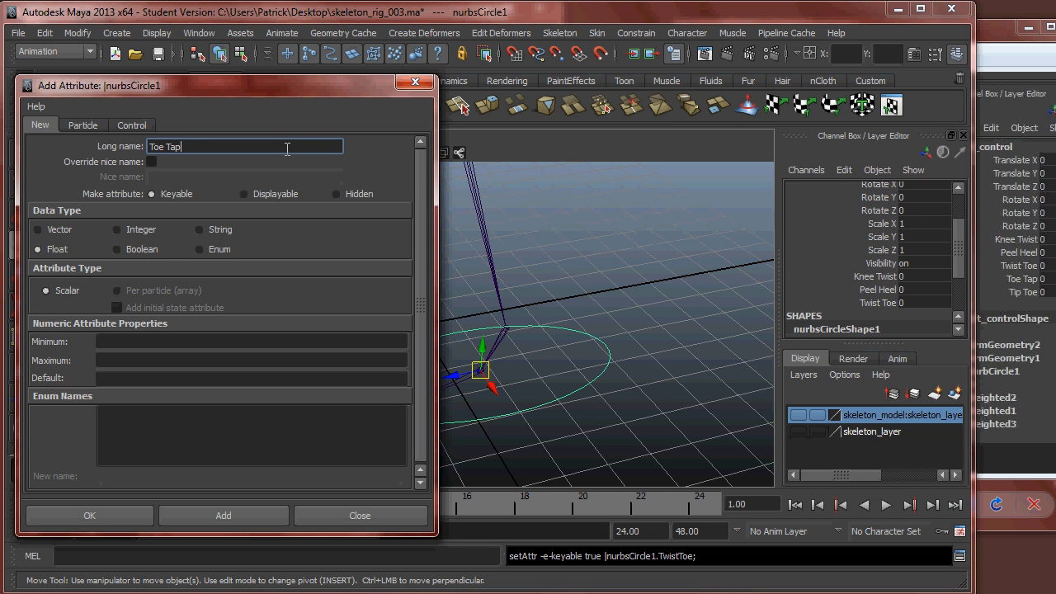
click(145, 343)
key(Tab)
key(shift+Tab)
text(-10)
key(Tab)
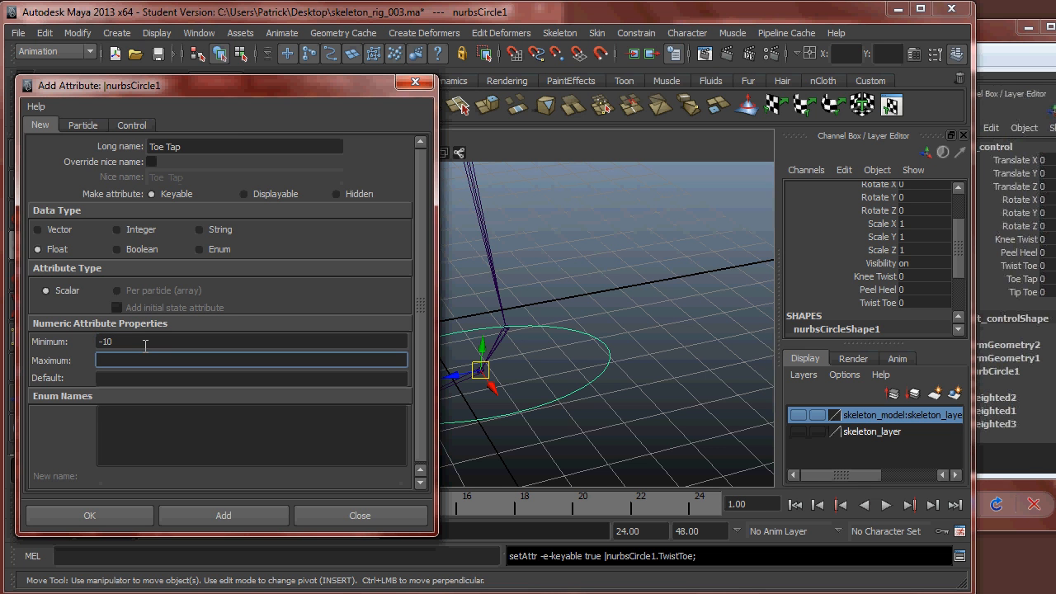
click(142, 373)
key(Tab)
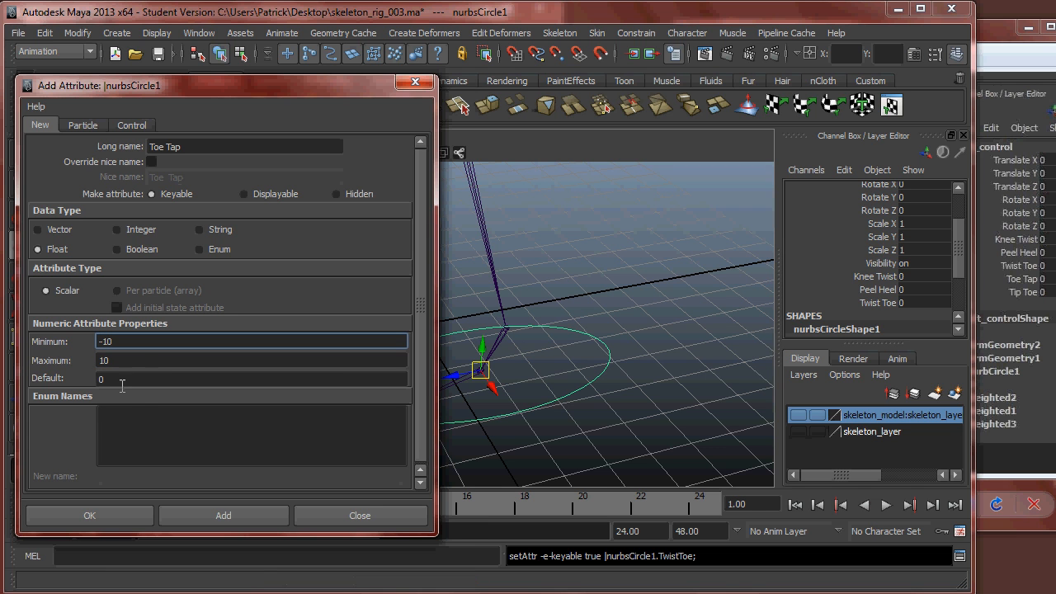
click(238, 526)
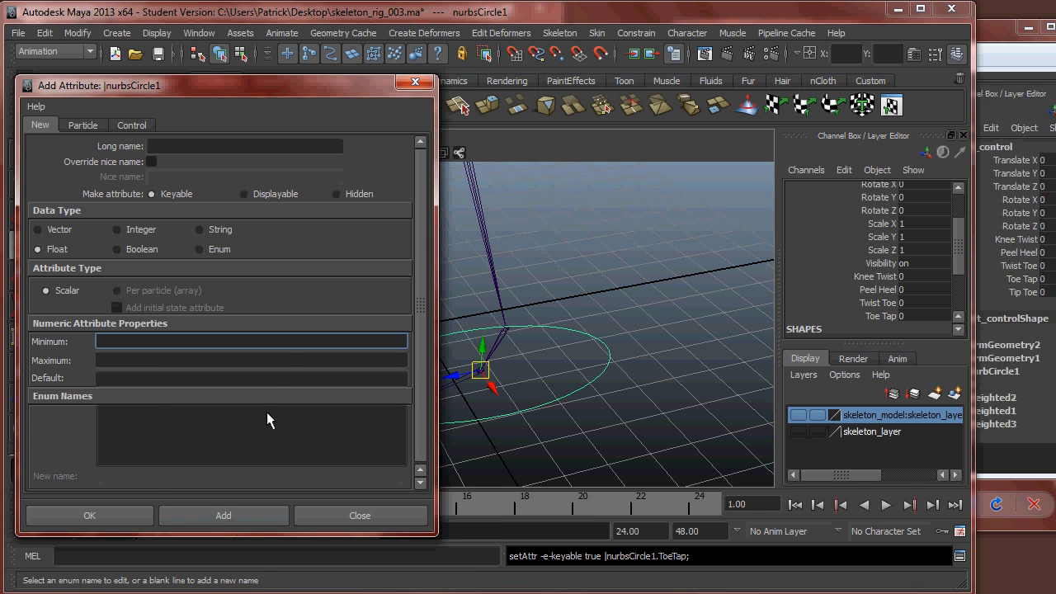
- Add a keyable float attribute named Tip Toe to the foot circle with minimum 0, maximum 10 and default 0
click(195, 147)
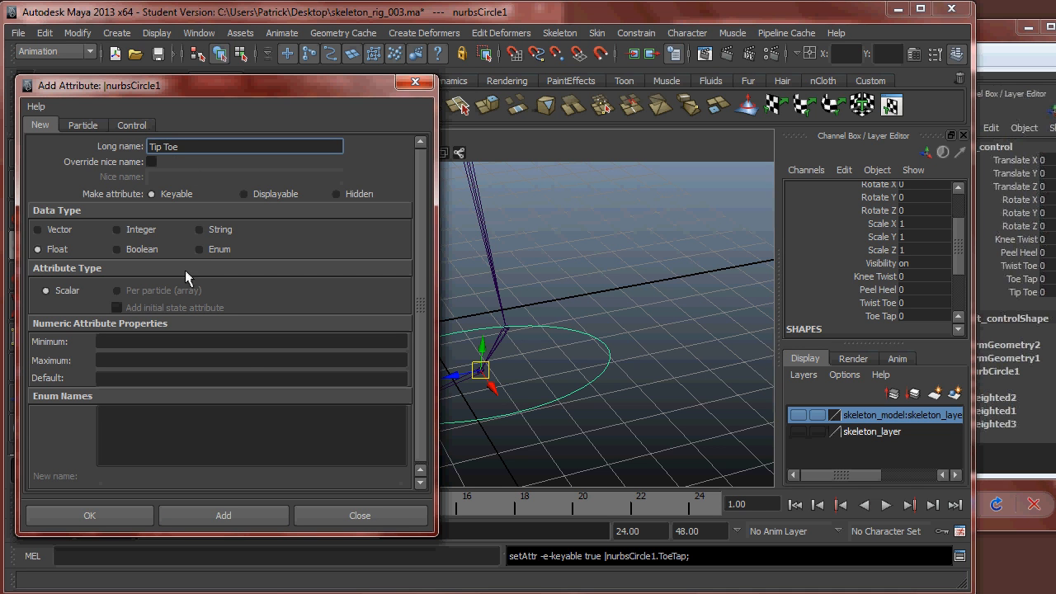
click(113, 344)
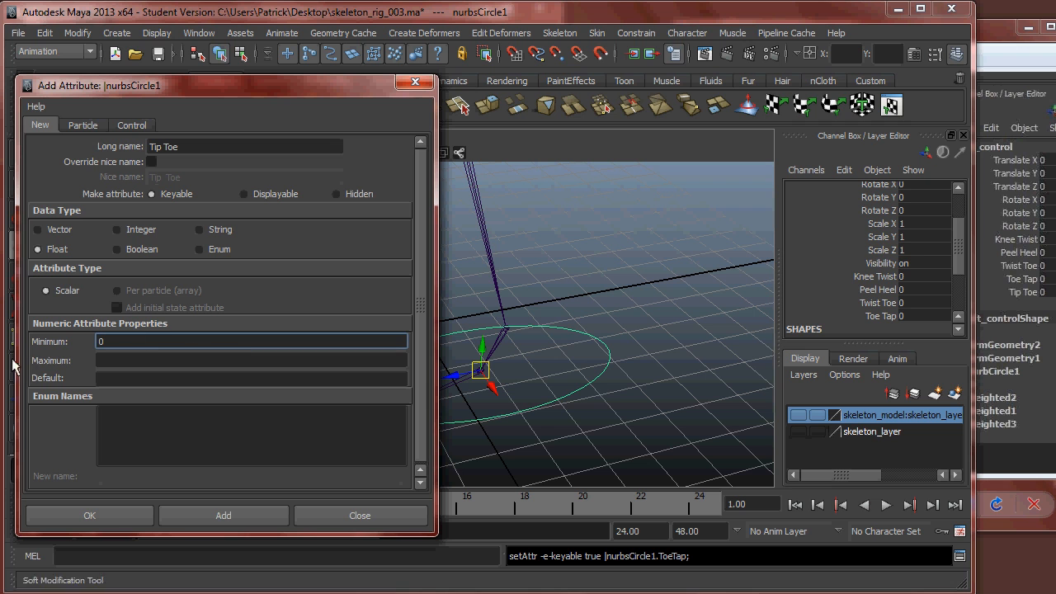
click(116, 360)
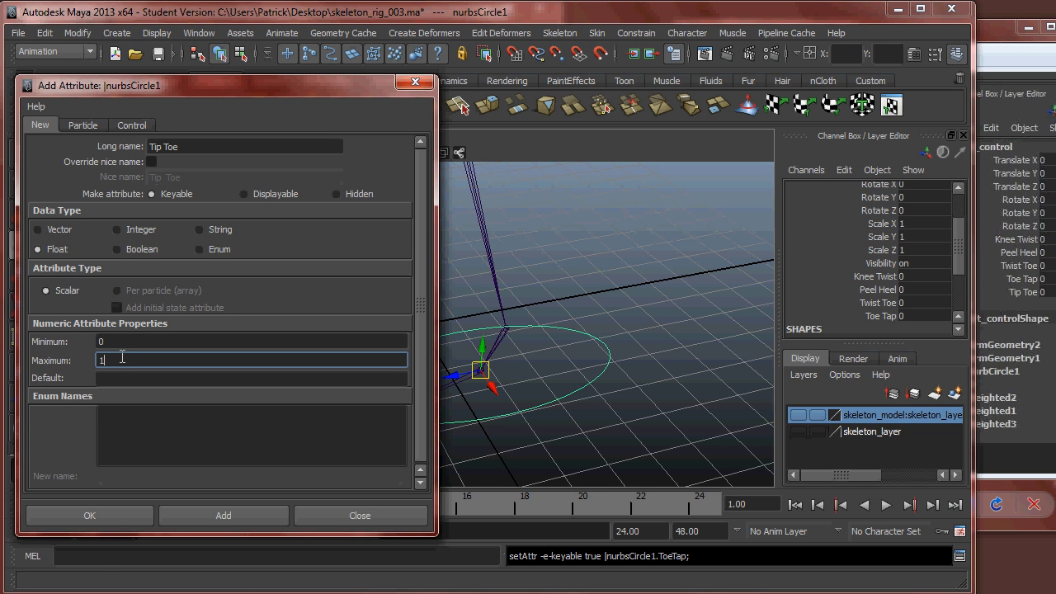
click(126, 377)
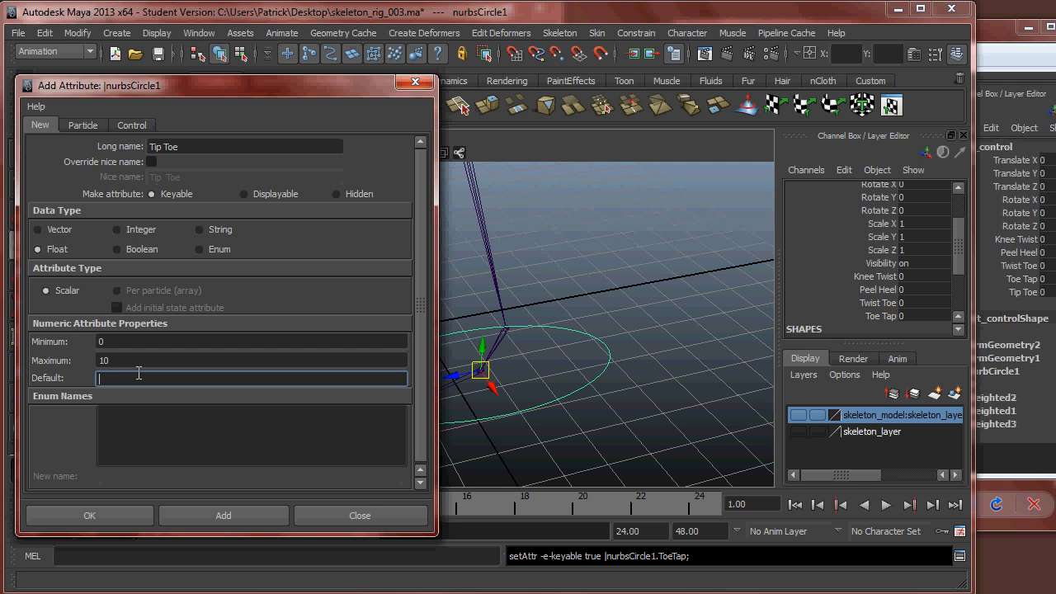
click(236, 515)
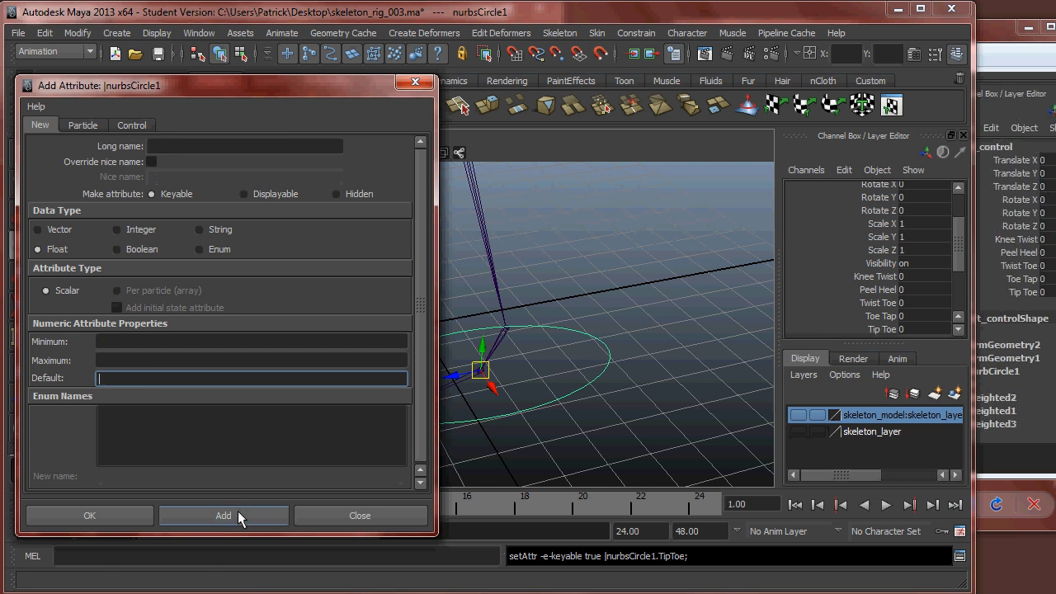
scroll(914, 275, down, 2)
scroll(916, 273, up, 1)
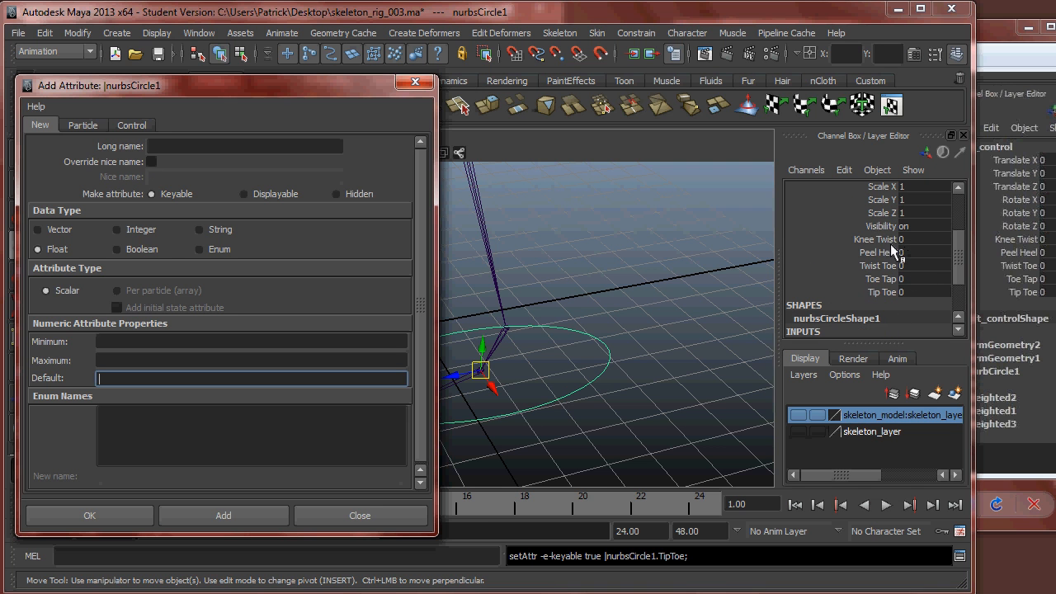
- Test the Knee Twist attribute by sliding its value both ways, and set it back to 0
click(873, 240)
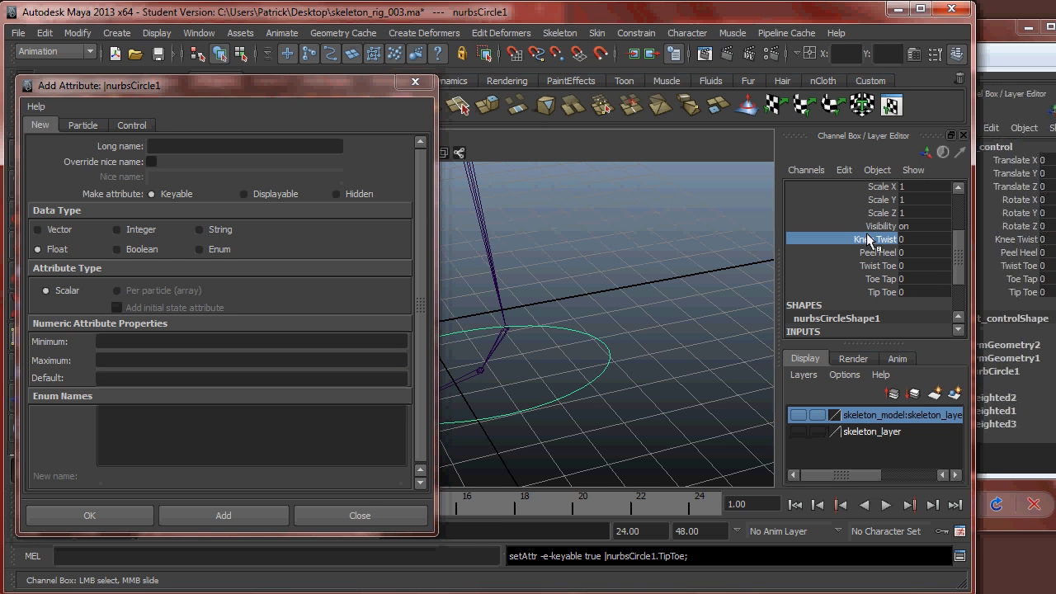
middle_drag(655, 270, 260, 287)
middle_drag(341, 289, 832, 304)
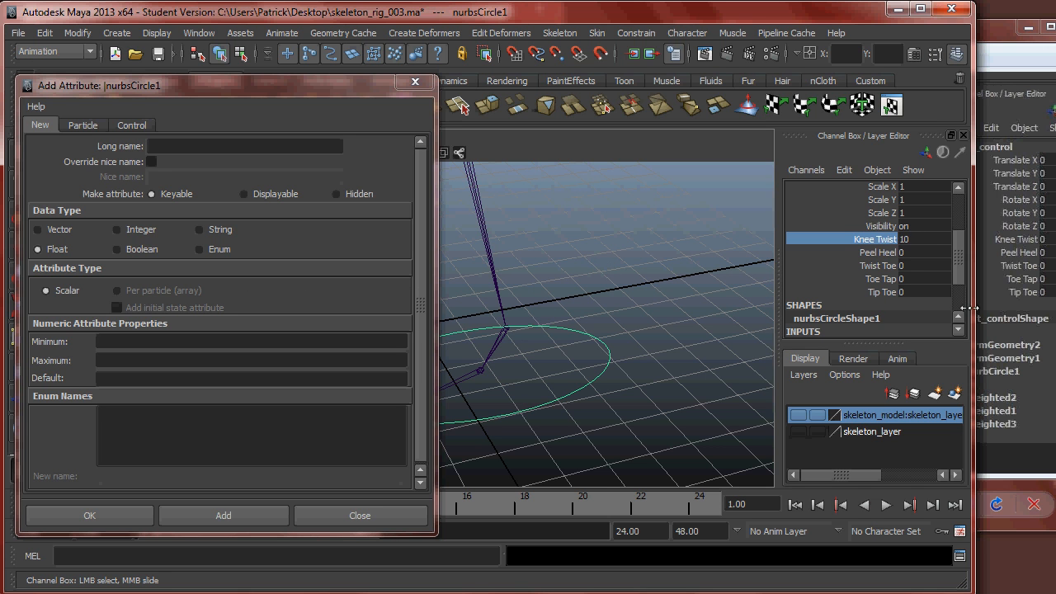
middle_drag(517, 307, 562, 289)
click(920, 241)
text(0)
key(Return)
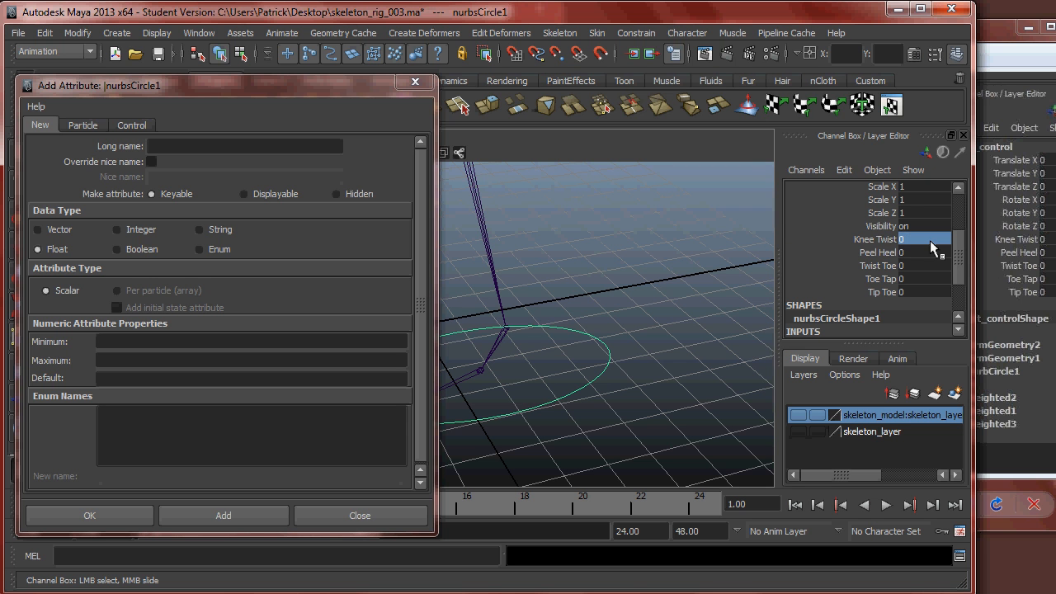
- Close the Add Attribute dialog and rename the foot circle as foot_left_control
click(415, 82)
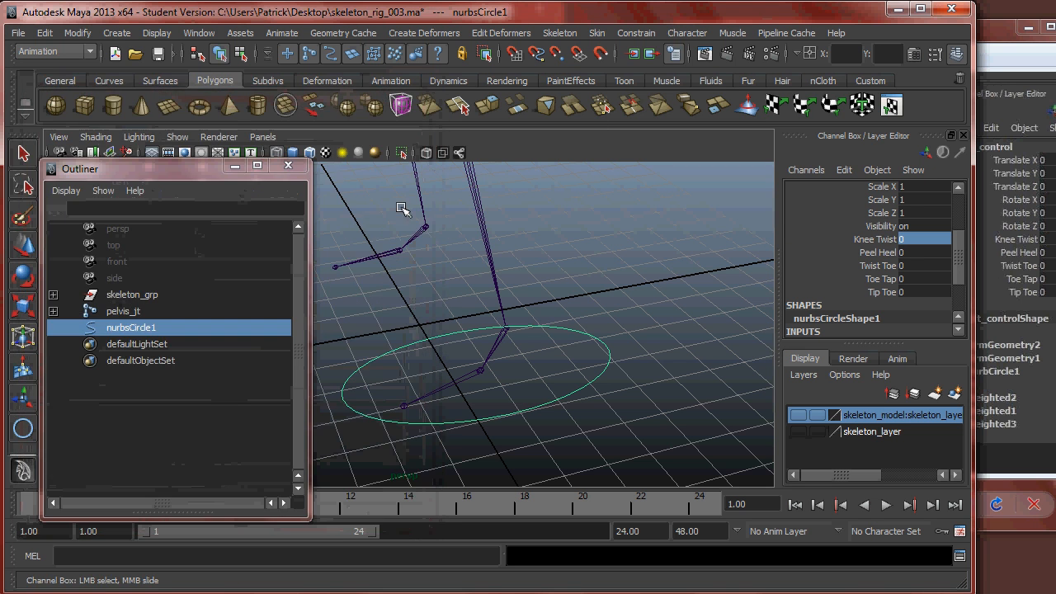
click(132, 317)
double_click(132, 328)
text(foot_left_control)
key(Return)
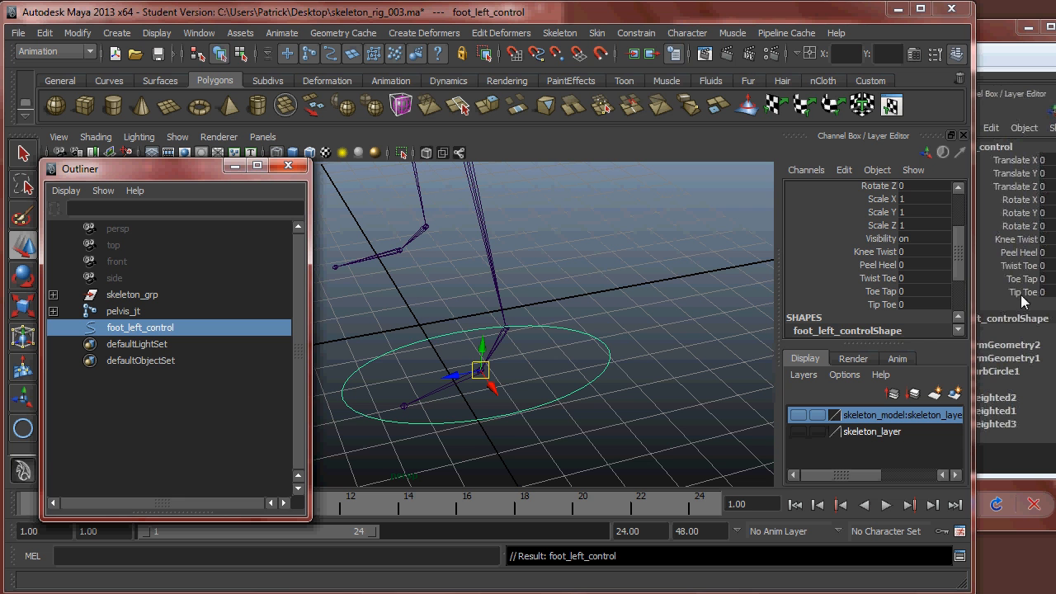
mouse_move(960, 256)
mouse_down()
mouse_move(965, 275)
mouse_move(964, 255)
mouse_up()
- Reset the transformations of foot_left_control to send its pivot to the world origin
alt+drag(559, 273, 732, 309)
alt+middle_drag(733, 309, 784, 317)
alt+right_drag(785, 317, 429, 286)
alt+middle_drag(494, 284, 542, 323)
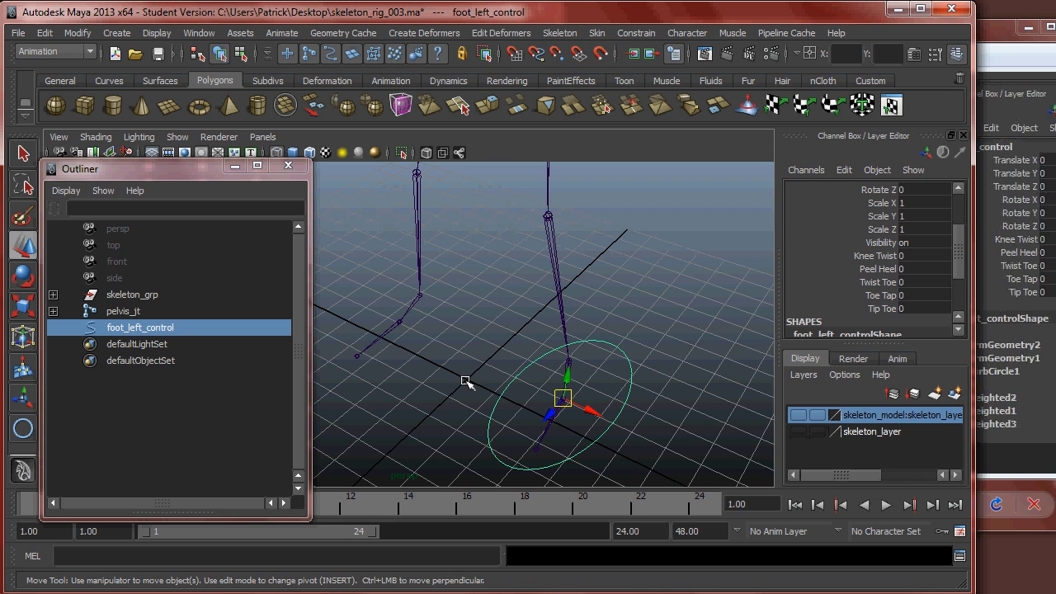
click(80, 33)
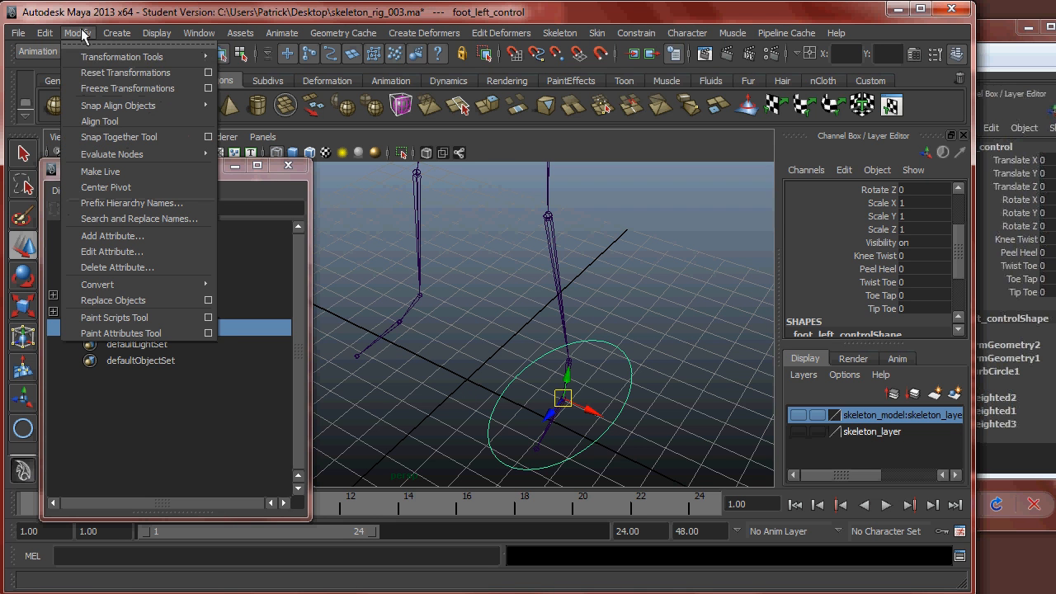
click(118, 73)
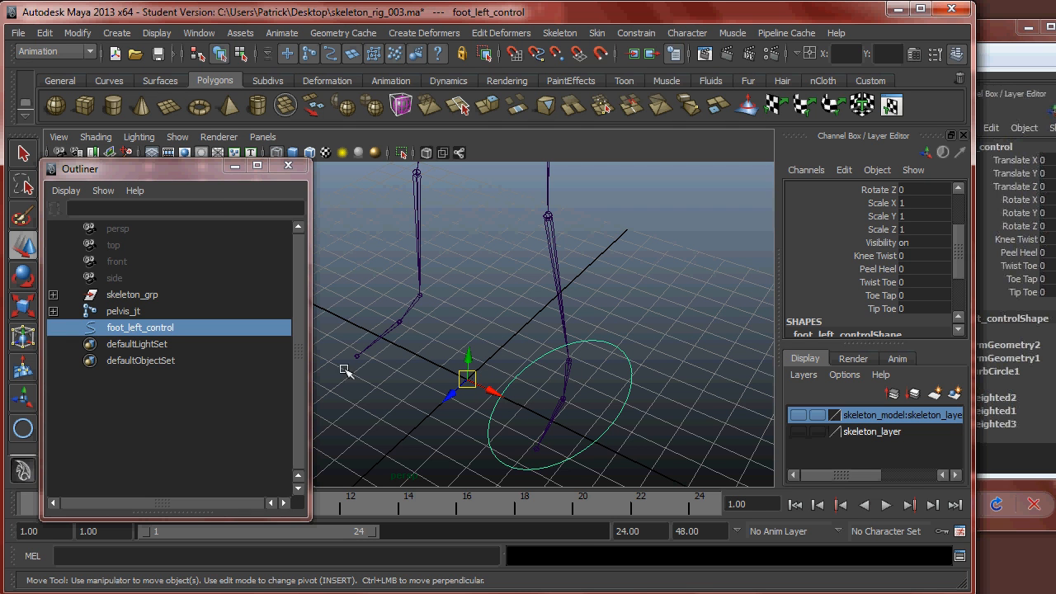
- Duplicate foot_left_control in place and rename the copy as foot_right_control
key(ctrl+d)
double_click(140, 344)
drag(143, 348, 268, 361)
key(BackSpace)
key(BackSpace)
key(BackSpace)
key(BackSpace)
key(BackSpace)
text(right)
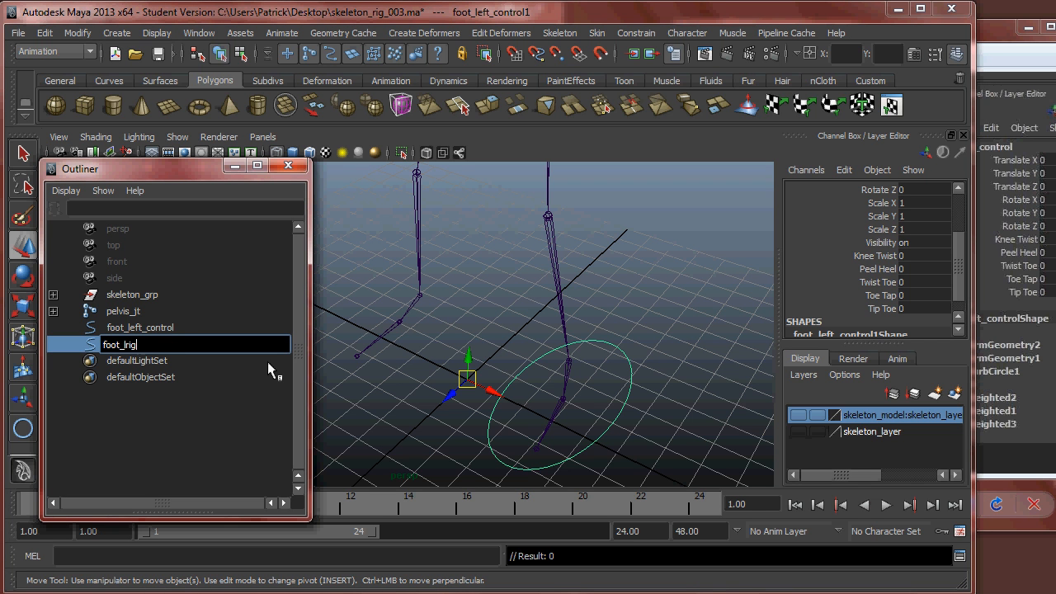
key(BackSpace)
key(BackSpace)
key(BackSpace)
key(BackSpace)
key(BackSpace)
text(rig)
key(BackSpace)
key(BackSpace)
key(BackSpace)
key(BackSpace)
text(right+)
key(BackSpace)
text(_control)
key(Return)
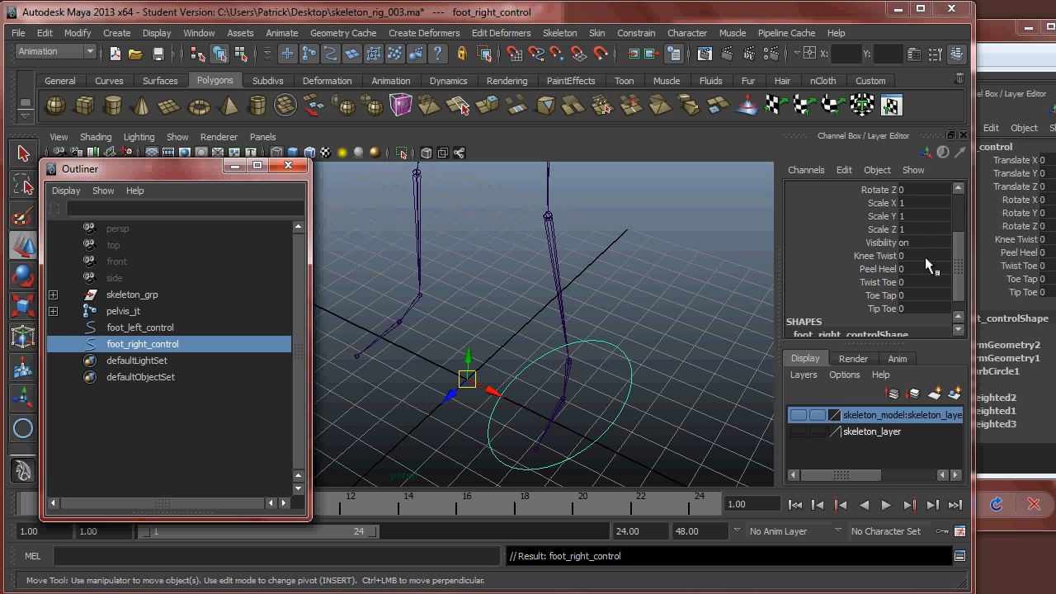
- Mirror foot_right_control to the skeleton's right foot by setting its Scale X to -1
scroll(912, 287, up, 3)
double_click(909, 280)
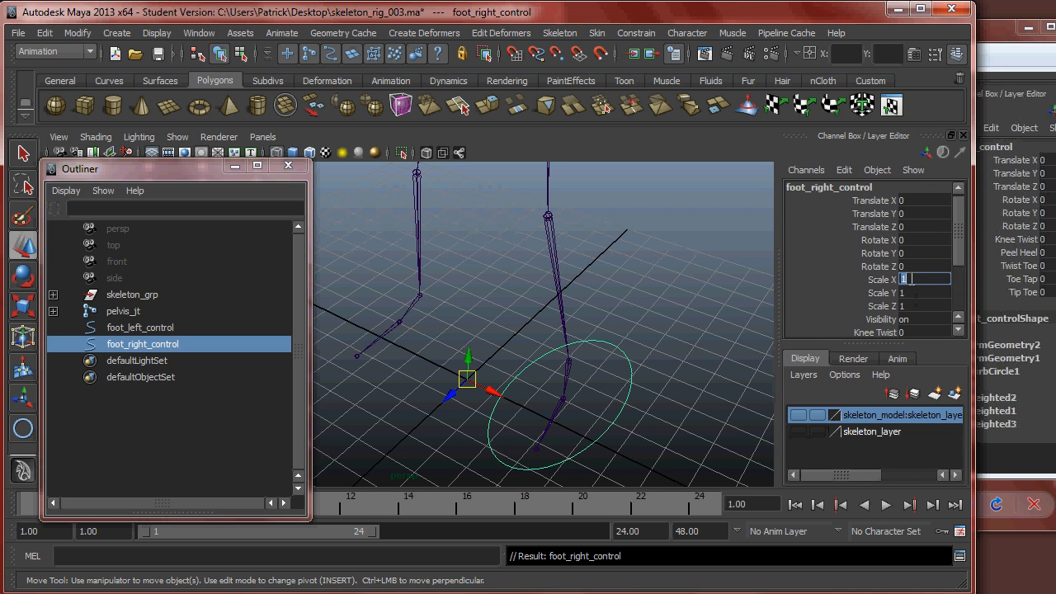
text(-1)
key(Return)
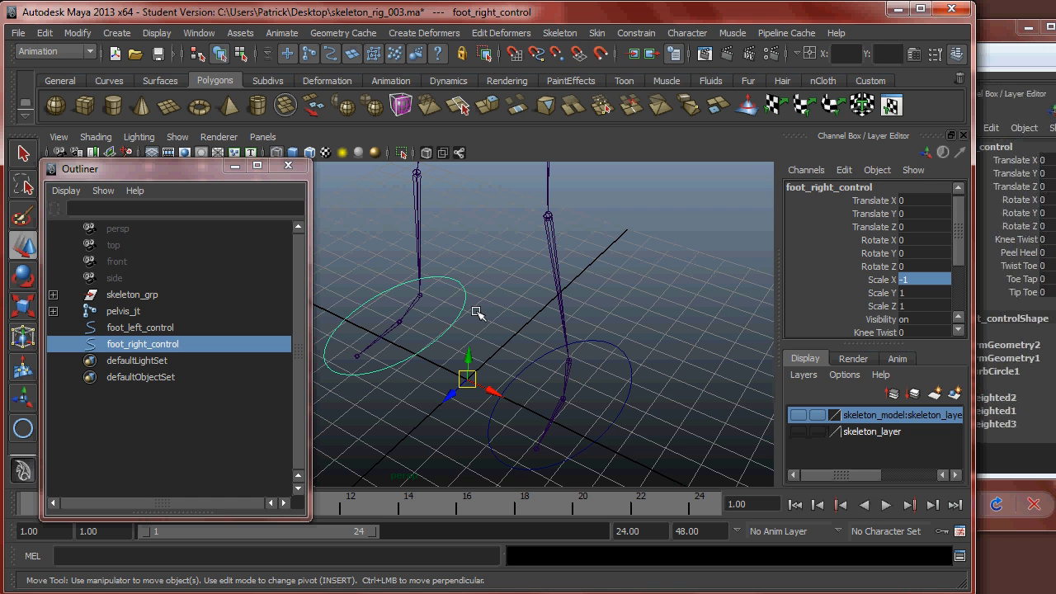
- Freeze the transformations of both foot control circles together
drag(451, 295, 511, 388)
click(78, 33)
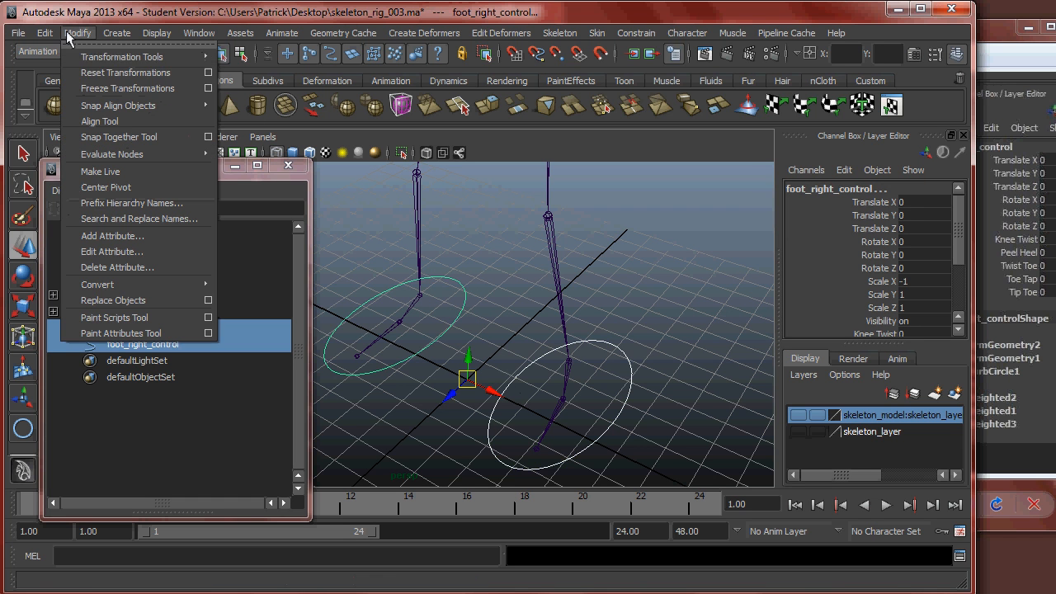
click(113, 91)
- Move the pivot of foot_left_control from the origin to the middle joint of the left foot
click(543, 372)
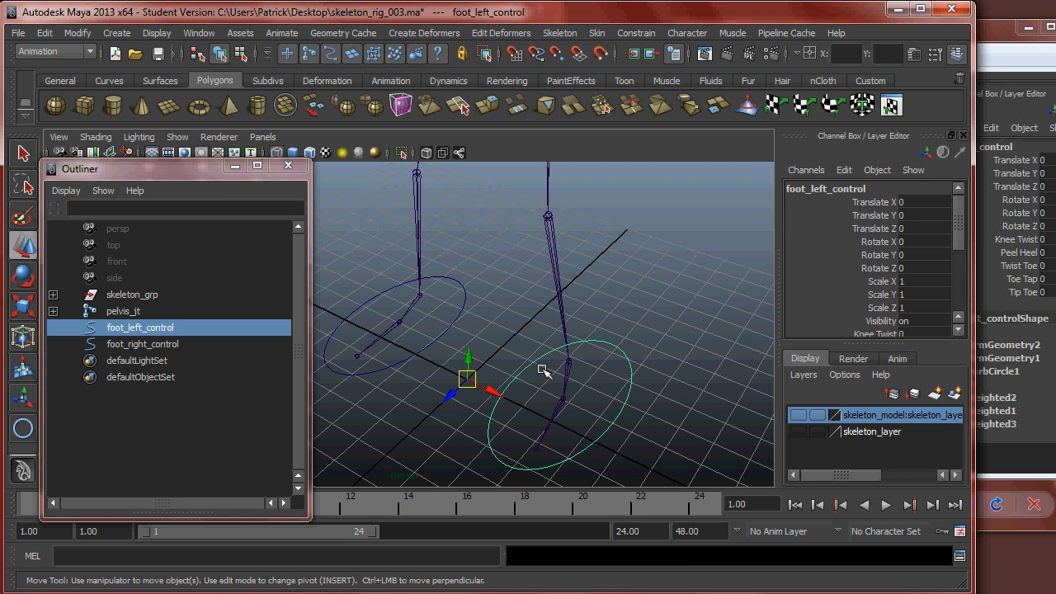
key(Insert)
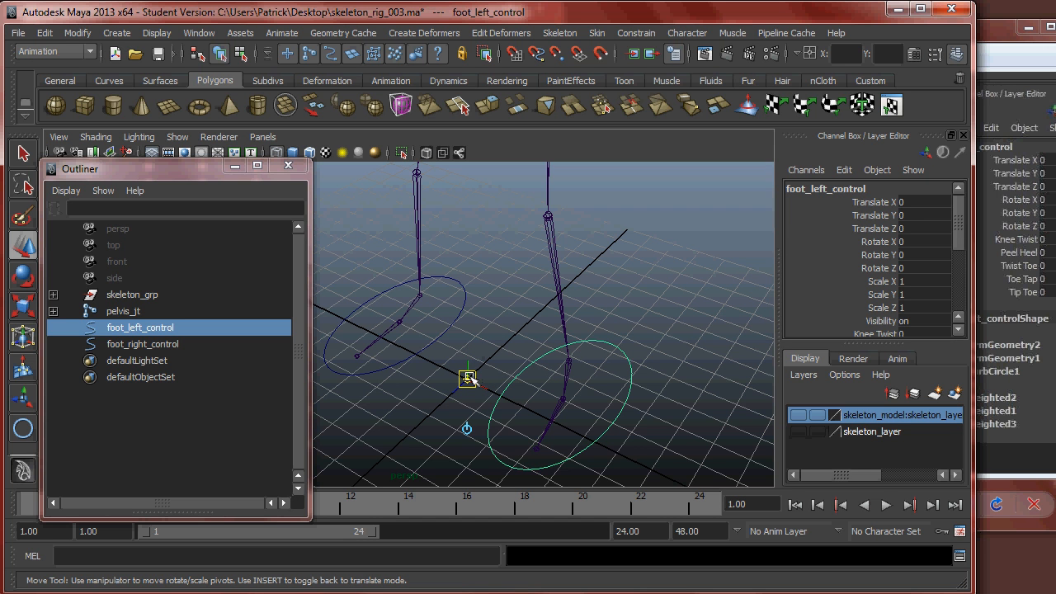
drag(468, 378, 563, 396)
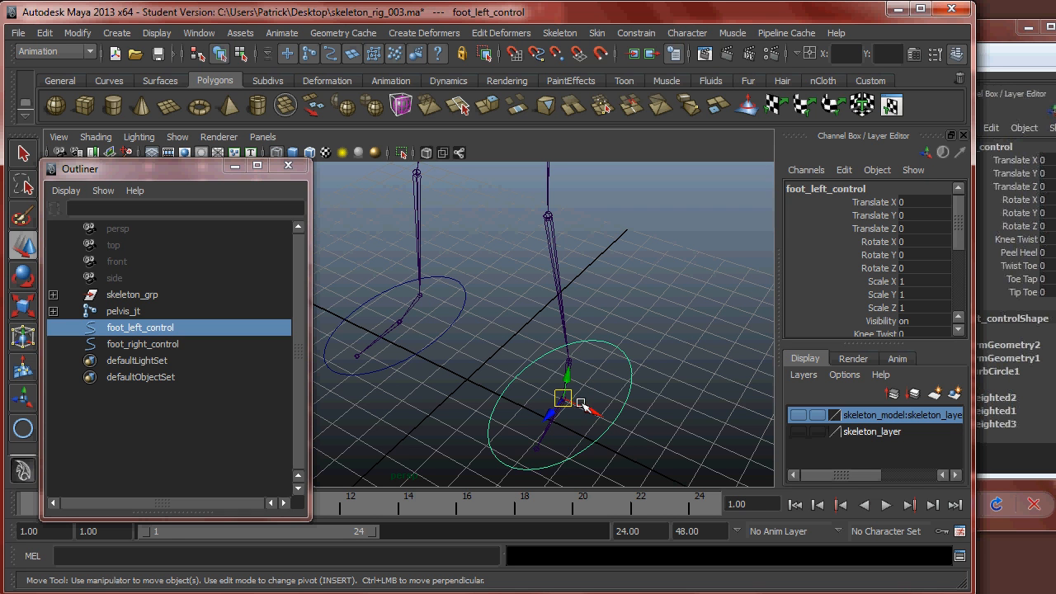
- Move the pivot of foot_right_control from the origin to the middle joint of the right foot
click(444, 331)
key(Insert)
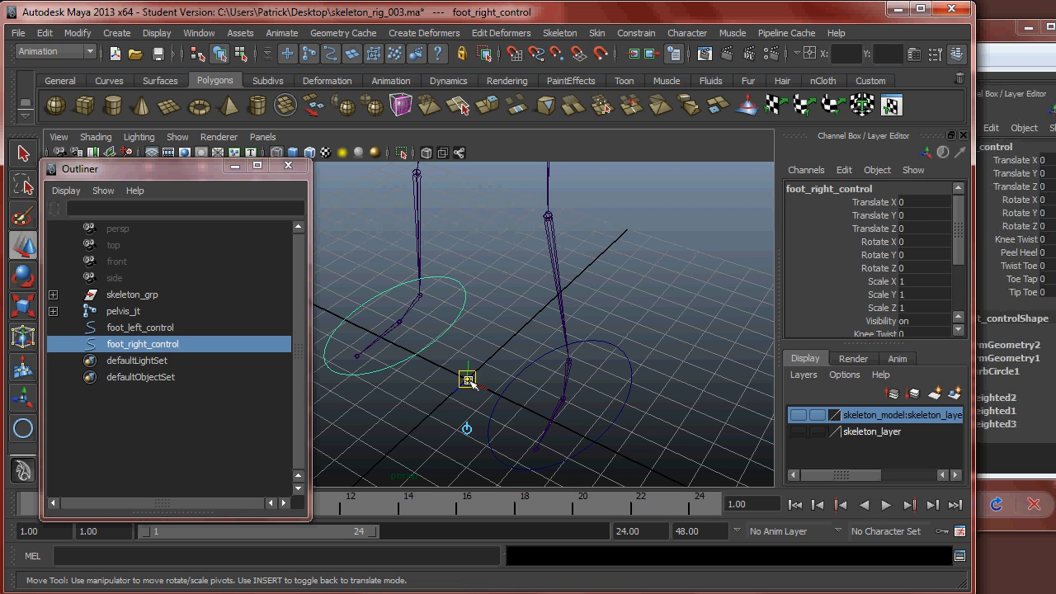
drag(475, 377, 418, 328)
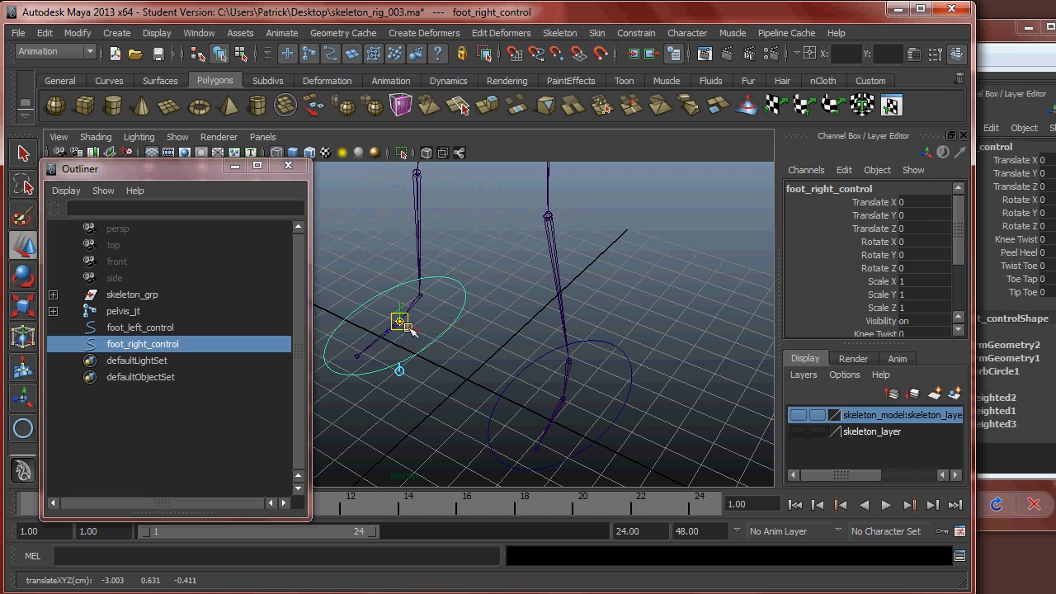
key(Insert)
alt+drag(486, 351, 517, 315)
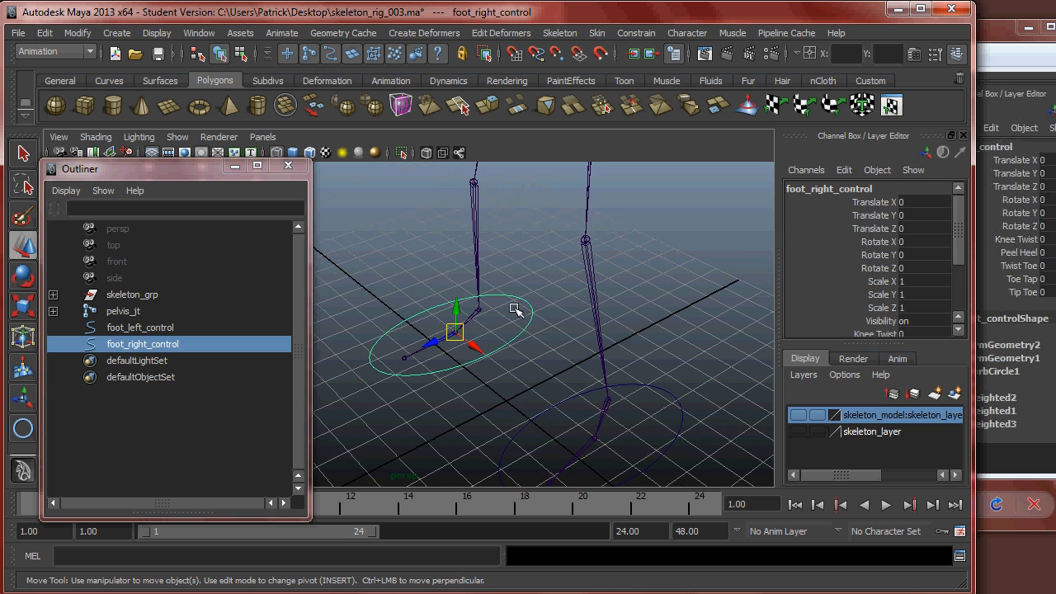
drag(525, 372, 549, 421)
drag(518, 320, 537, 341)
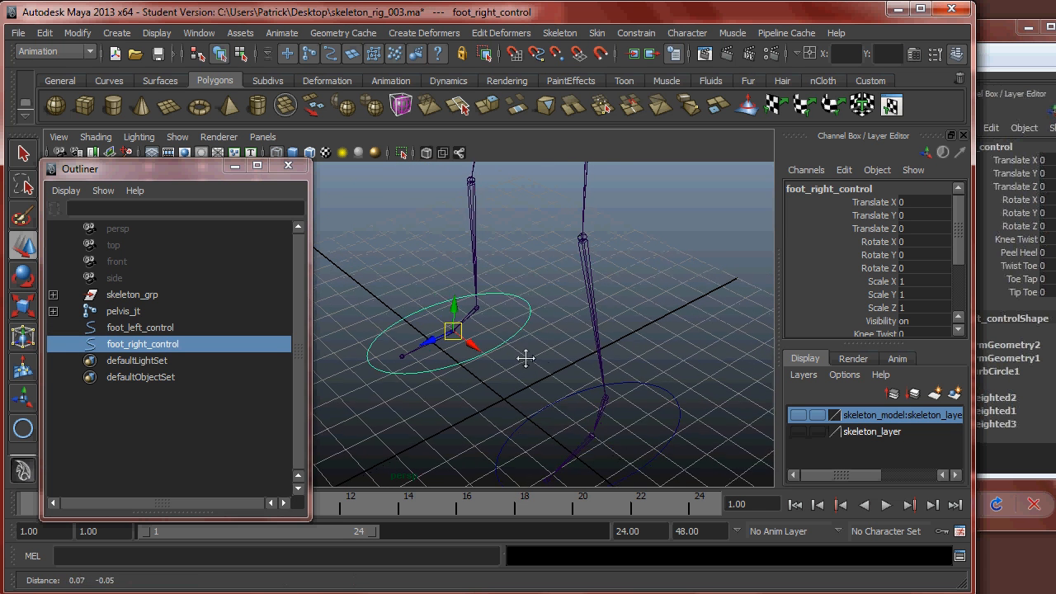
alt+right_drag(544, 381, 604, 365)
scroll(890, 261, down, 3)
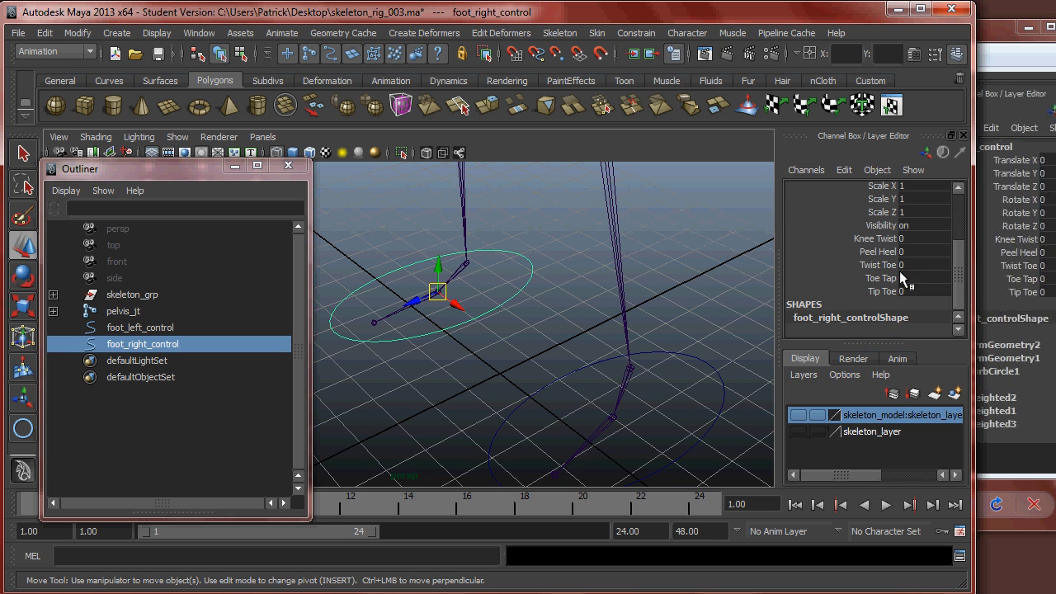
- Select foot_left_control and check its pivot placement on the left foot
drag(545, 343, 569, 394)
alt+right_drag(577, 379, 561, 345)
alt+middle_drag(561, 345, 526, 338)
alt+drag(535, 341, 547, 302)
alt+middle_drag(546, 302, 525, 281)
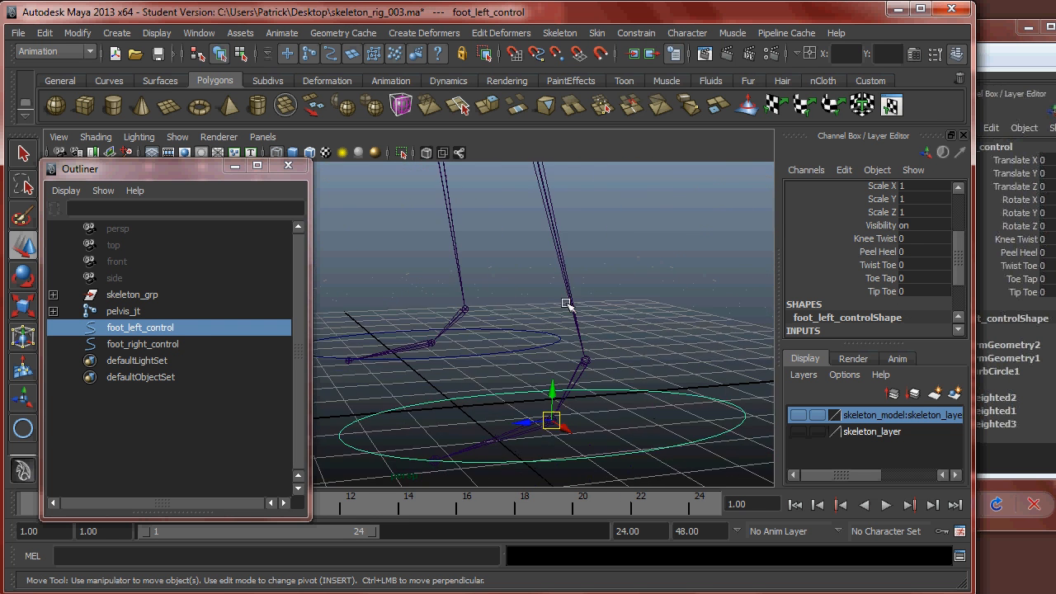
alt+right_drag(525, 281, 514, 276)
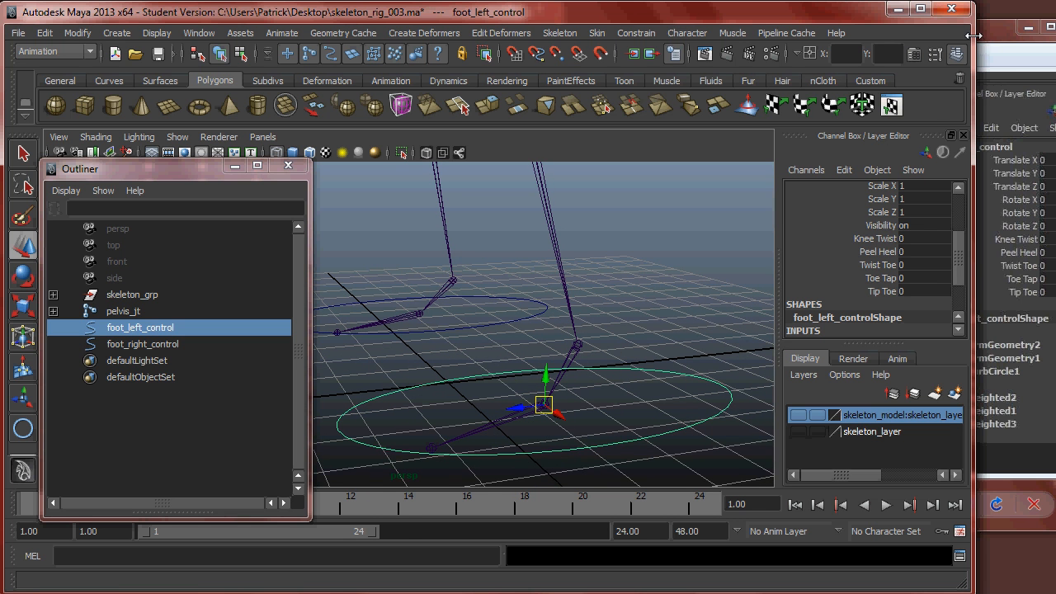
- Widen the Maya window and review the leg hierarchy in the legIKSetup reference image in Windows Photo Viewer
drag(974, 35, 1046, 53)
key(alt+Tab)
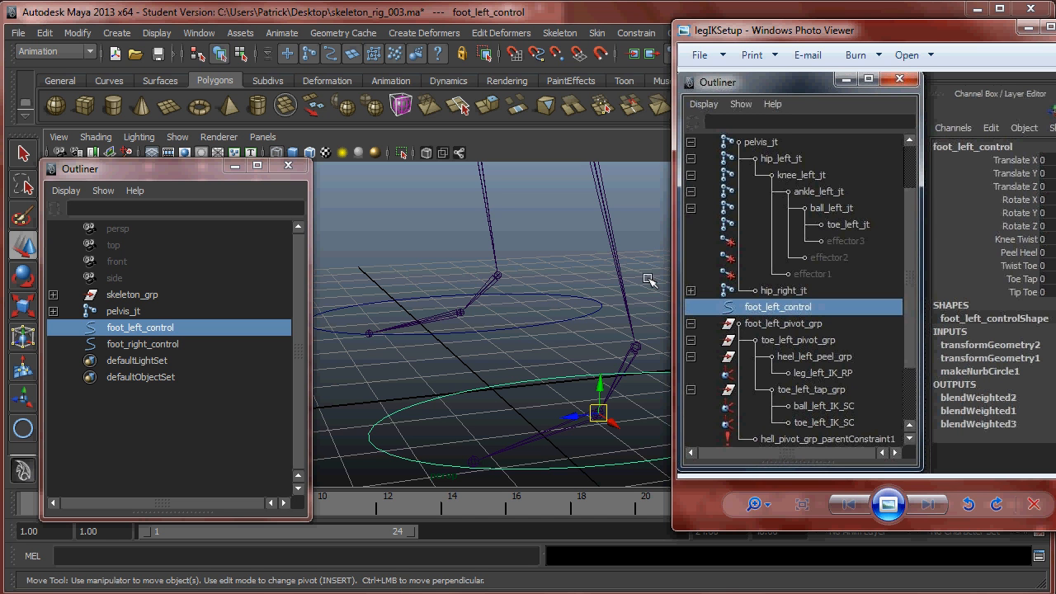
click(1027, 30)
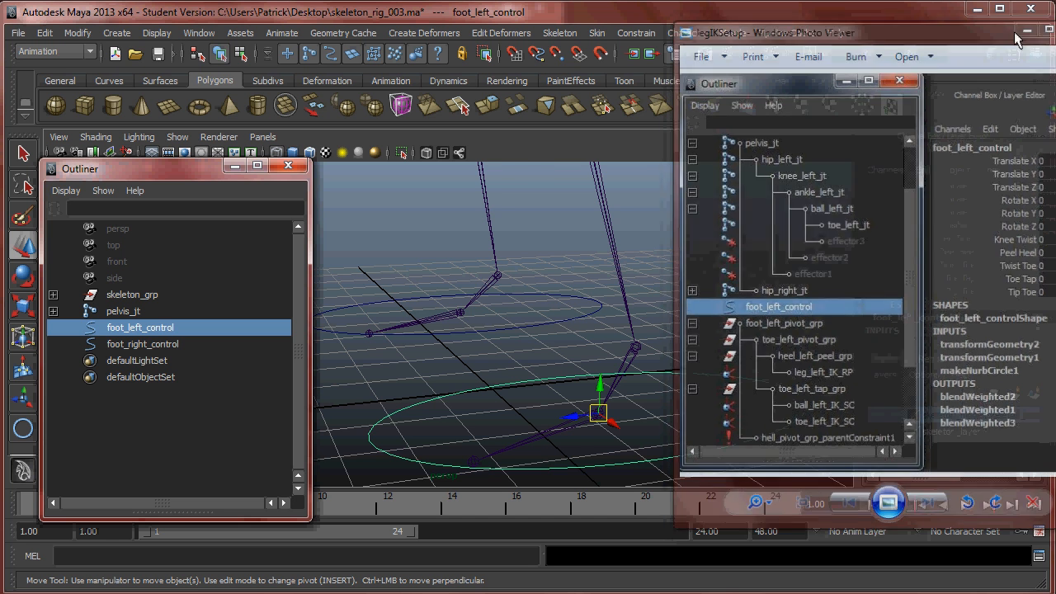
- Close the Outliner, reopen it and minimize it to clear the viewport
click(301, 165)
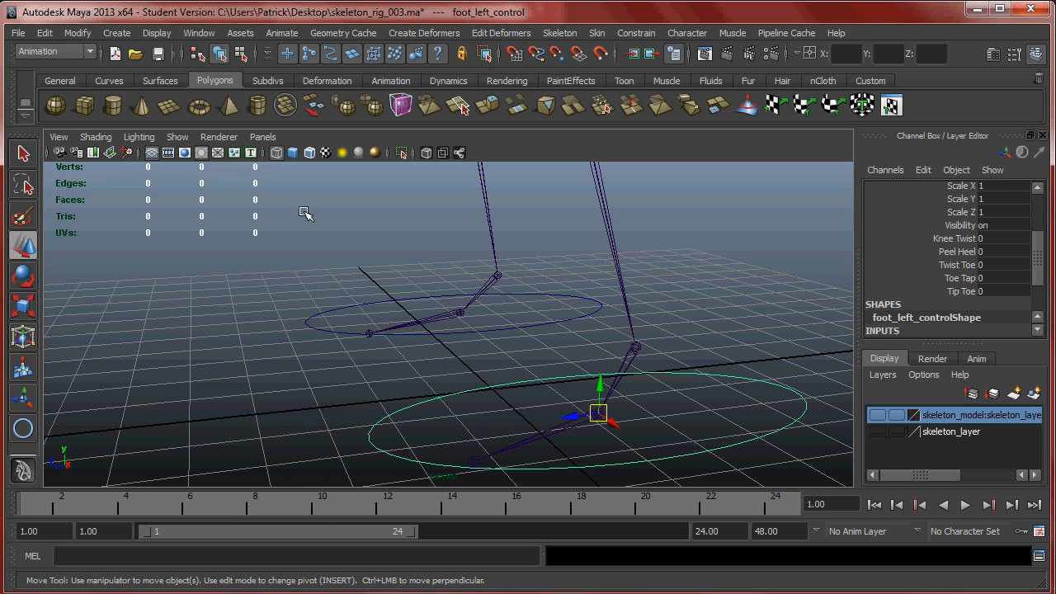
click(188, 33)
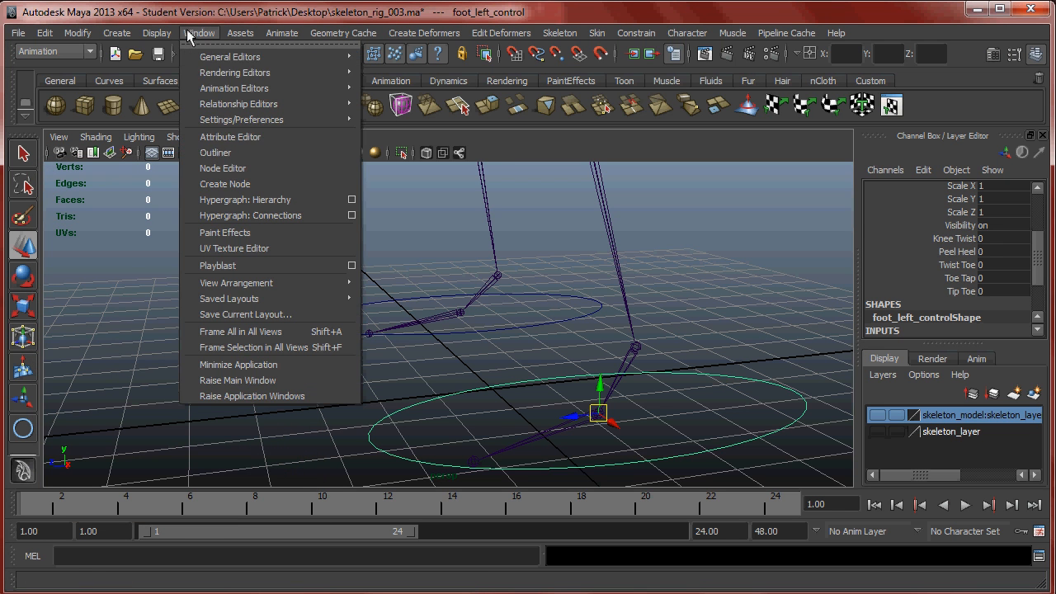
click(216, 152)
click(256, 165)
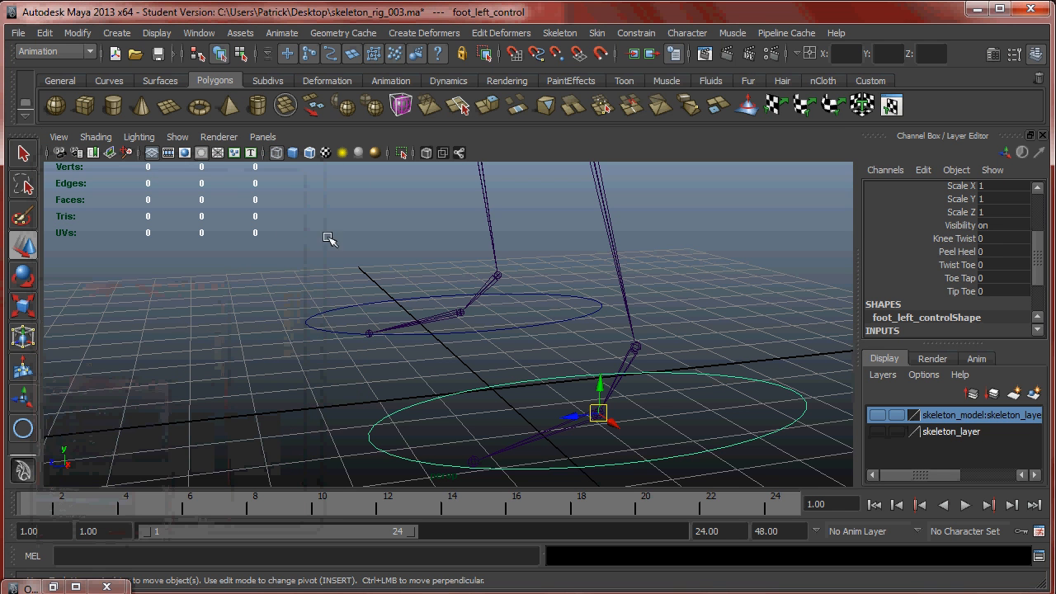
drag(37, 585, 40, 577)
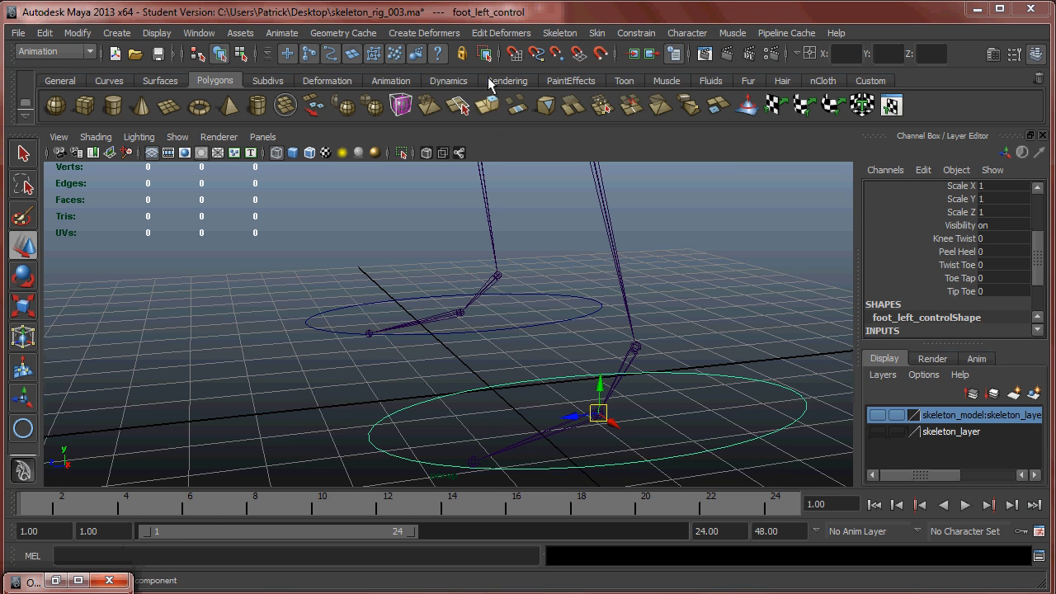
- Activate the IK Handle Tool with its options shown and set the current solver to legIK_example:ikRPsolver
alt+middle_drag(640, 291, 616, 407)
alt+right_drag(616, 407, 554, 297)
alt+middle_drag(554, 297, 554, 361)
alt+right_drag(554, 361, 396, 225)
alt+middle_drag(556, 227, 569, 297)
alt+right_drag(569, 297, 507, 229)
mouse_move(507, 229)
alt+mouse_down()
mouse_move(528, 228)
mouse_move(516, 227)
alt+mouse_up()
alt+right_drag(515, 227, 558, 266)
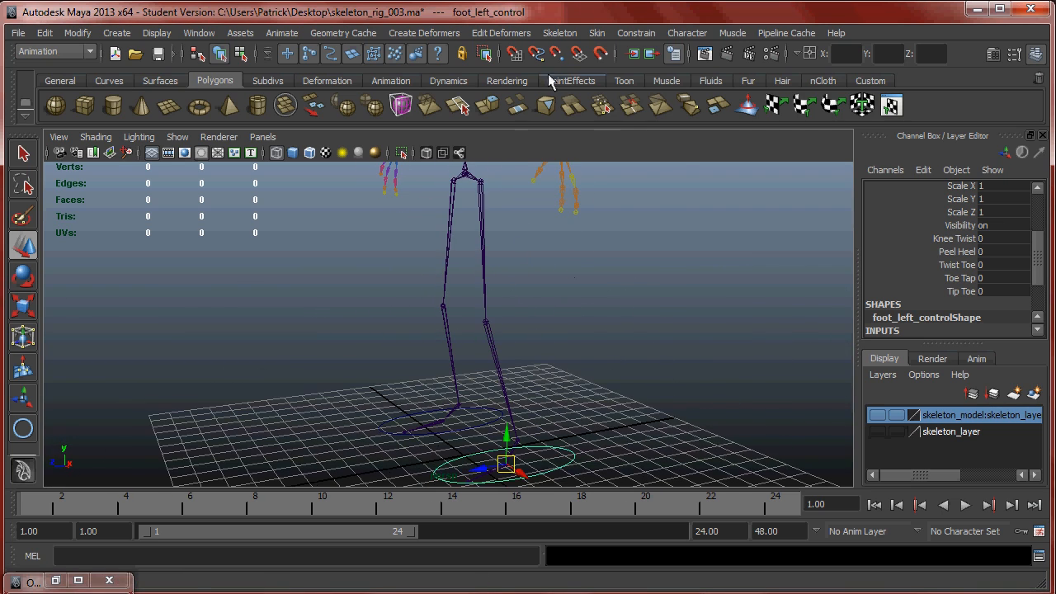
click(560, 33)
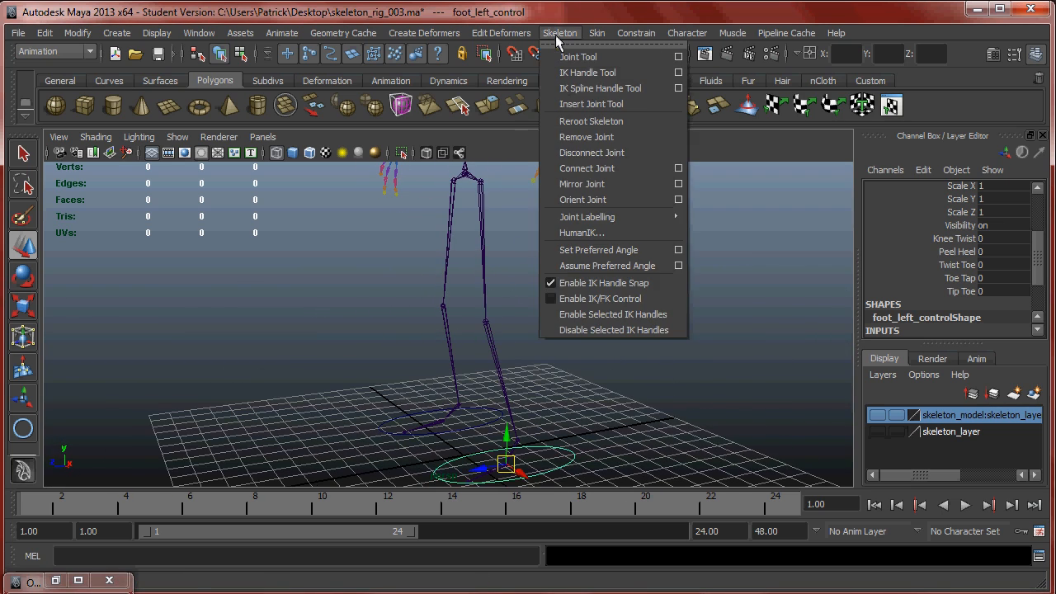
click(679, 73)
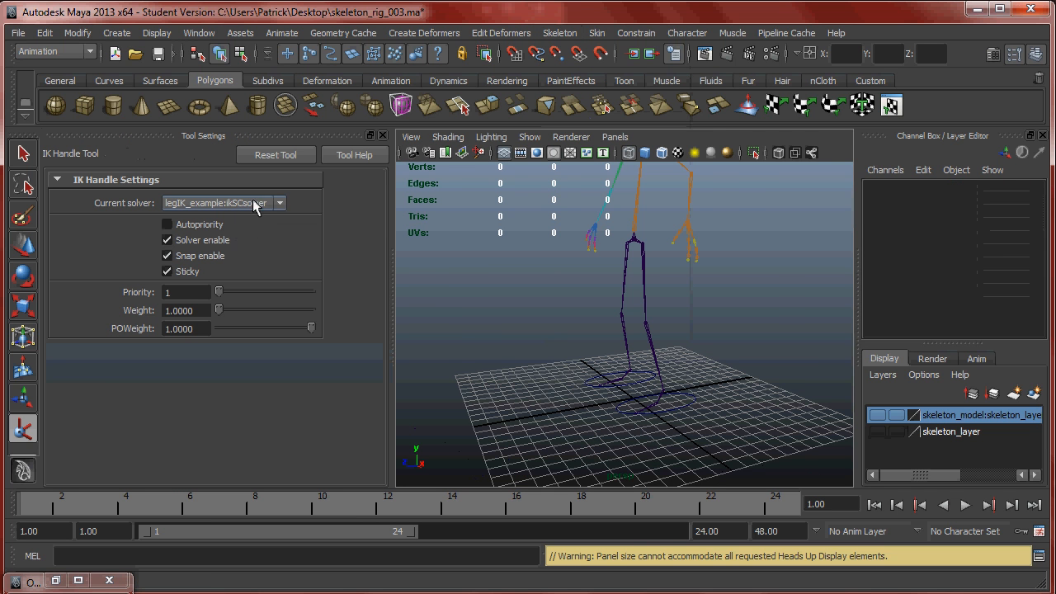
click(280, 204)
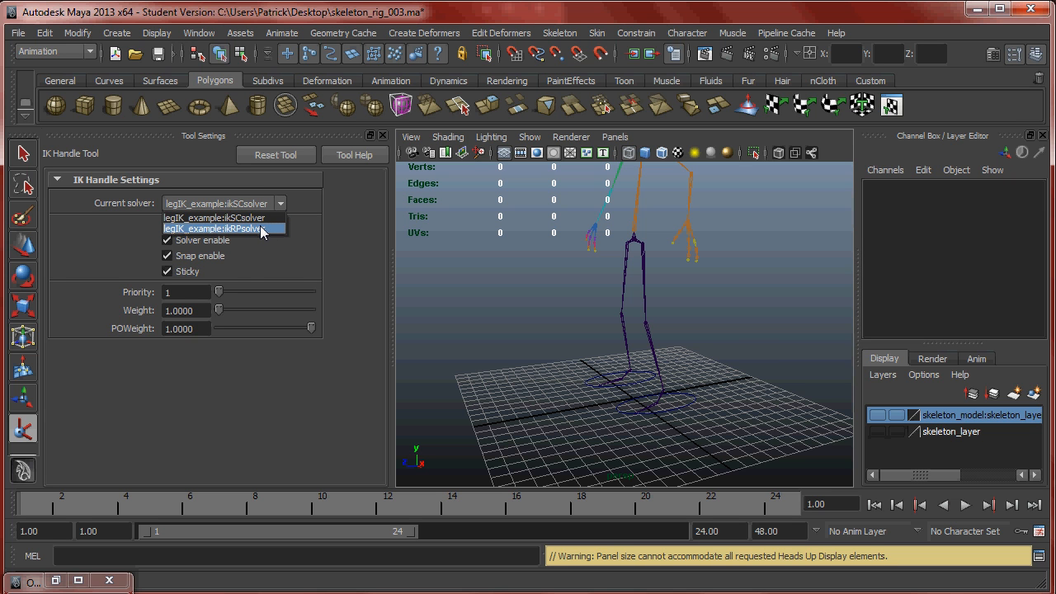
click(259, 229)
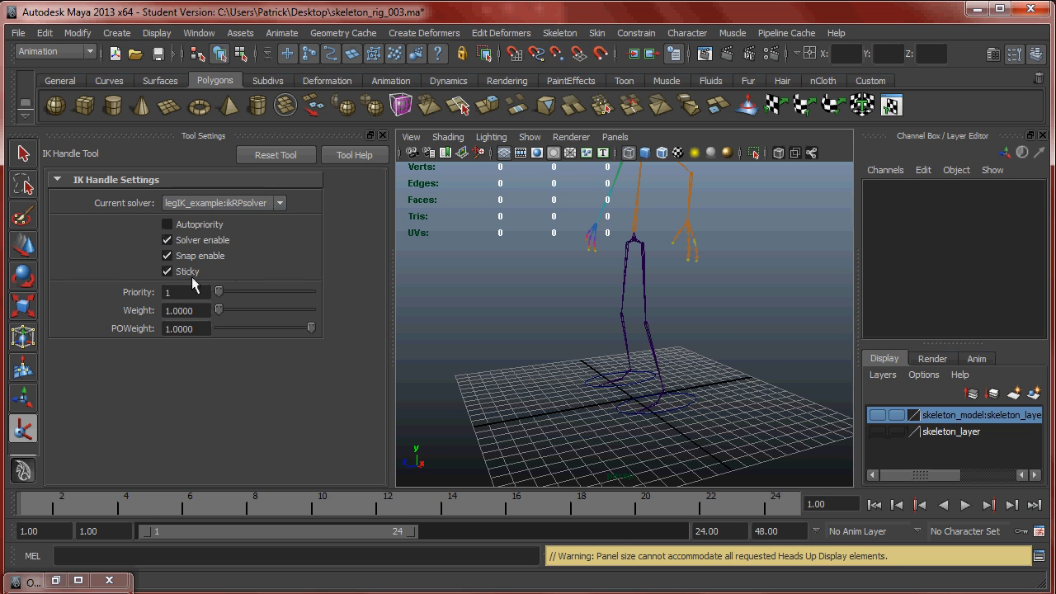
- Create a rotate-plane IK handle from the left hip joint to the left ankle joint
alt+drag(612, 273, 550, 286)
alt+right_drag(550, 286, 580, 283)
alt+drag(580, 283, 648, 305)
alt+right_drag(633, 307, 653, 309)
alt+drag(629, 307, 664, 291)
alt+middle_drag(663, 290, 670, 320)
alt+drag(691, 290, 653, 295)
alt+right_drag(653, 295, 627, 289)
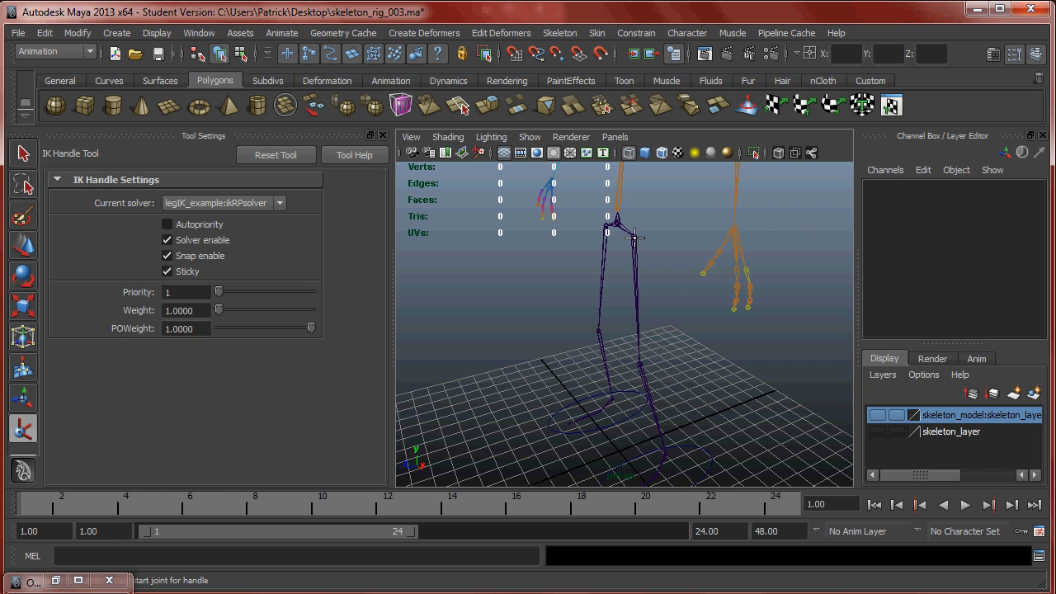
click(634, 237)
alt+right_drag(618, 224, 651, 419)
click(658, 427)
key(w)
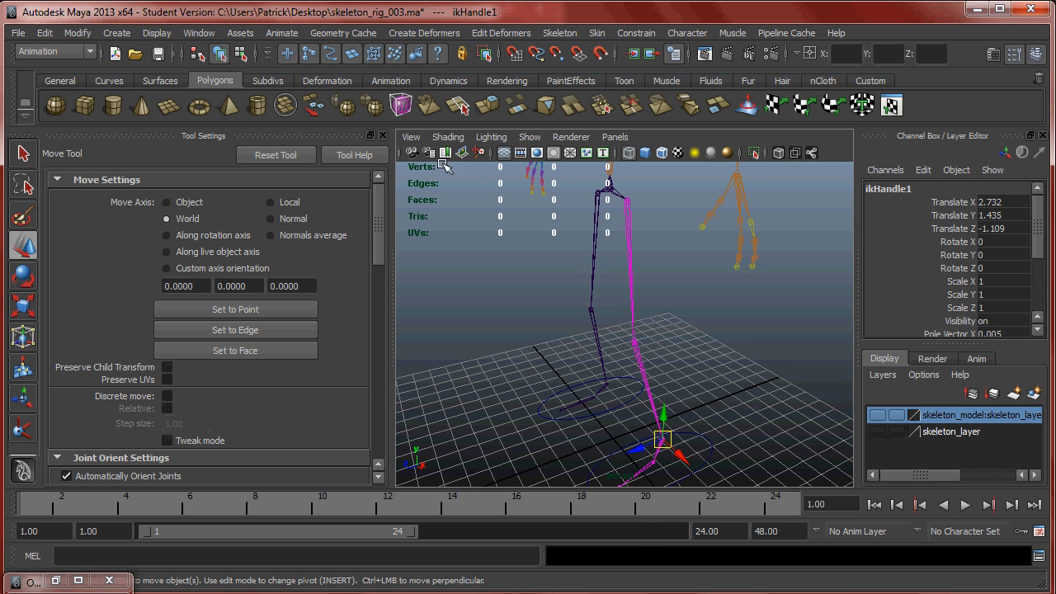
- Turn on the display of IK handles in the perspective viewport
click(530, 137)
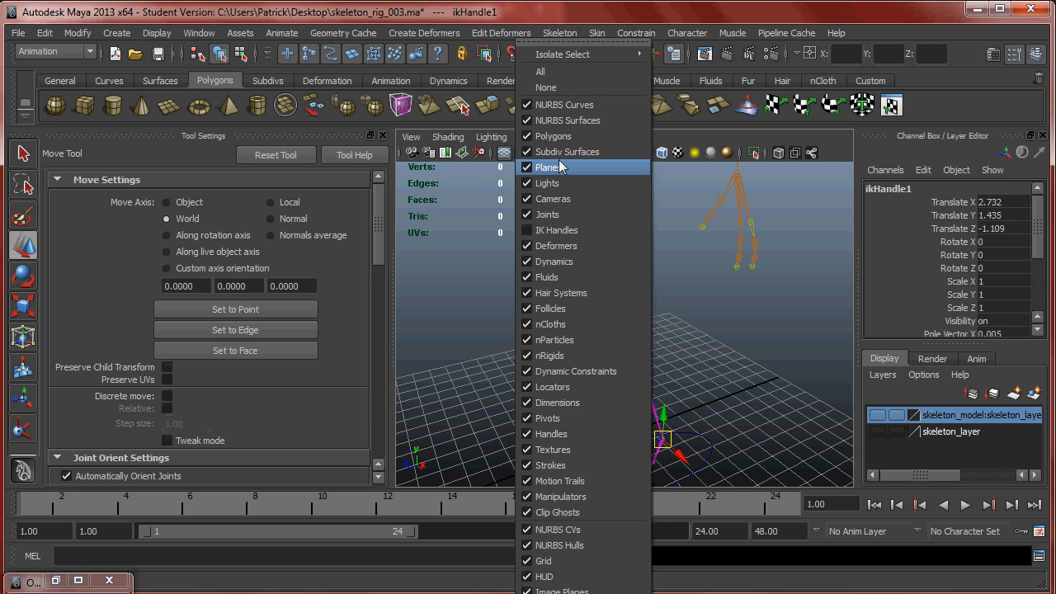
click(565, 231)
click(530, 137)
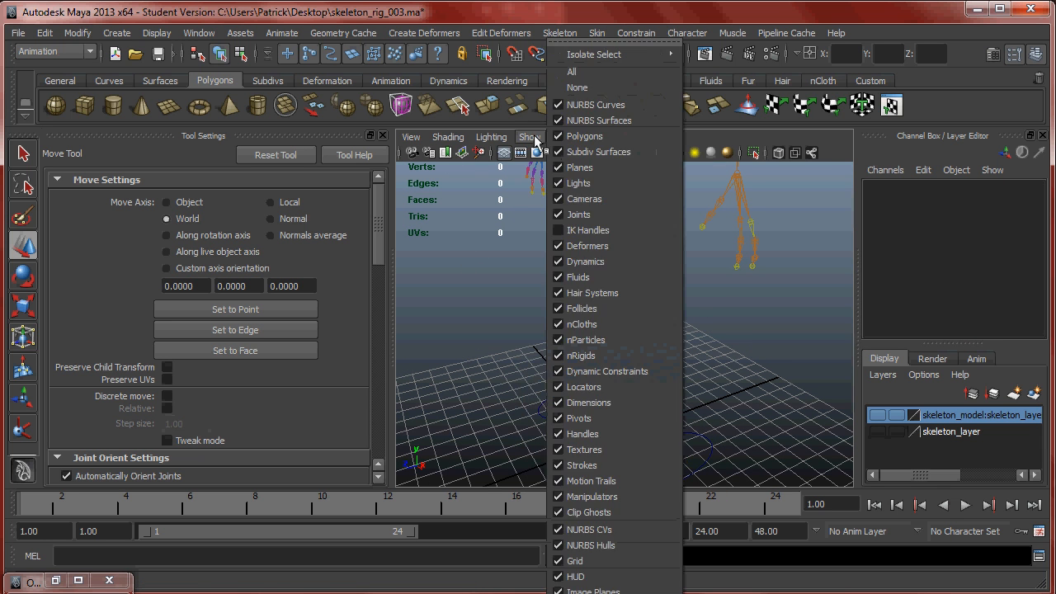
click(565, 231)
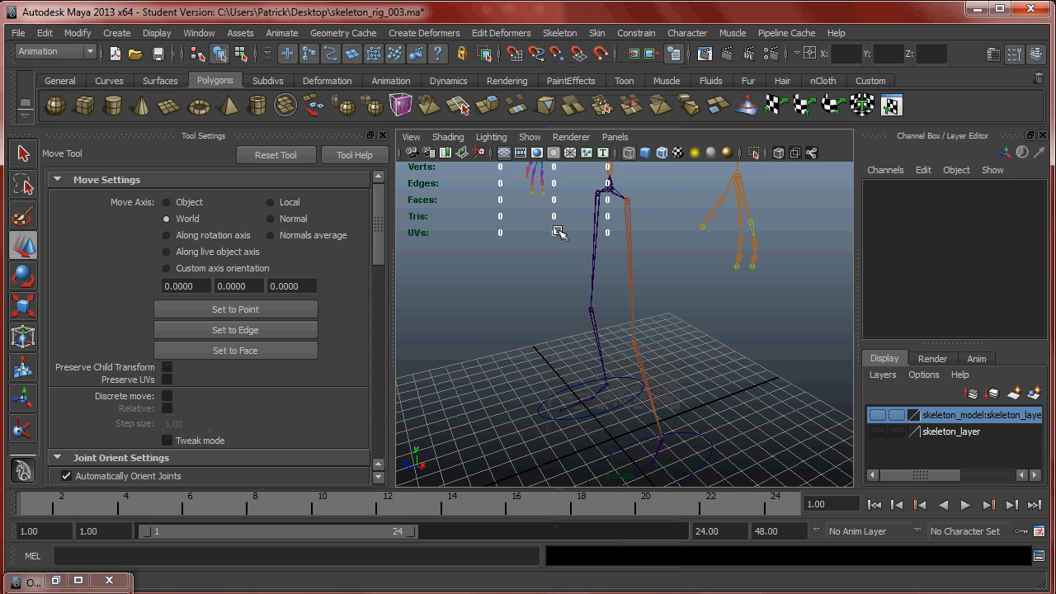
- Select the left leg's IK handle and test the leg's bend by moving the handle upward
click(624, 403)
alt+right_drag(667, 392, 616, 270)
alt+middle_drag(616, 269, 618, 308)
alt+drag(617, 309, 664, 311)
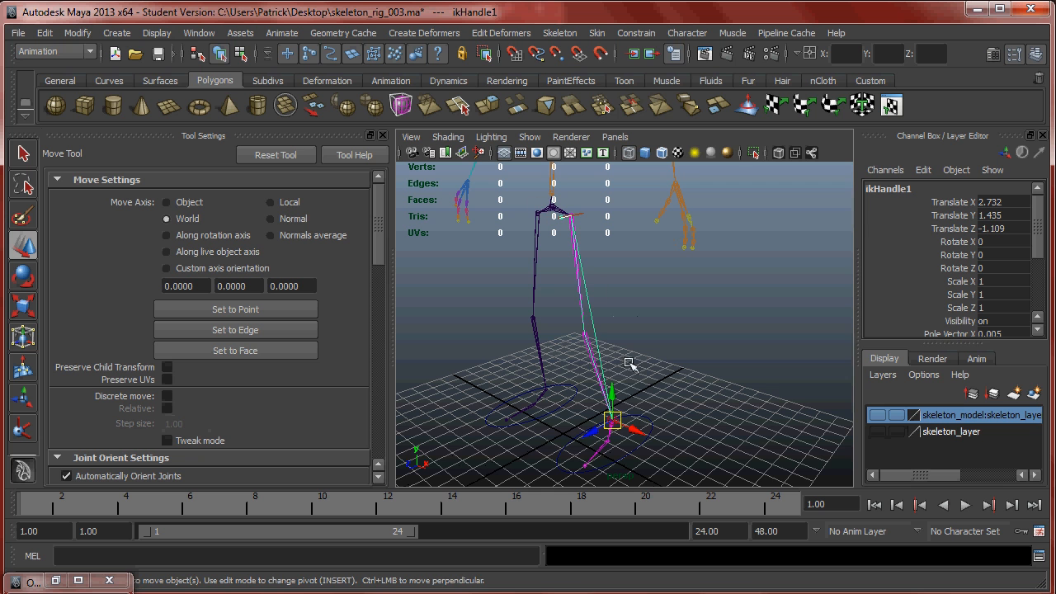
drag(612, 395, 593, 258)
alt+drag(608, 299, 578, 305)
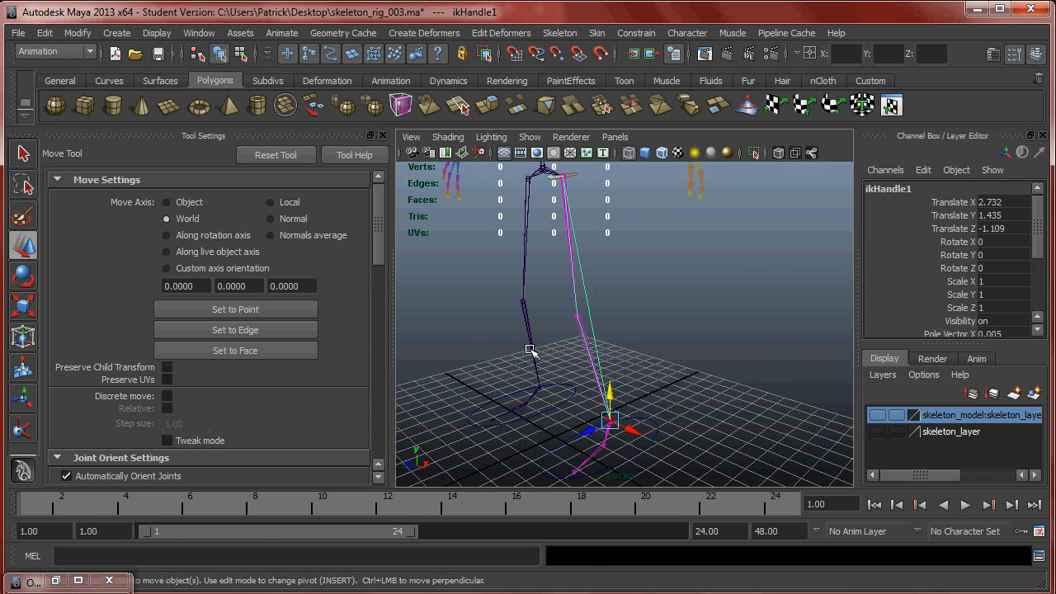
- Rename the left leg's IK handle to leg_left_IK_RP in the Outliner
click(55, 581)
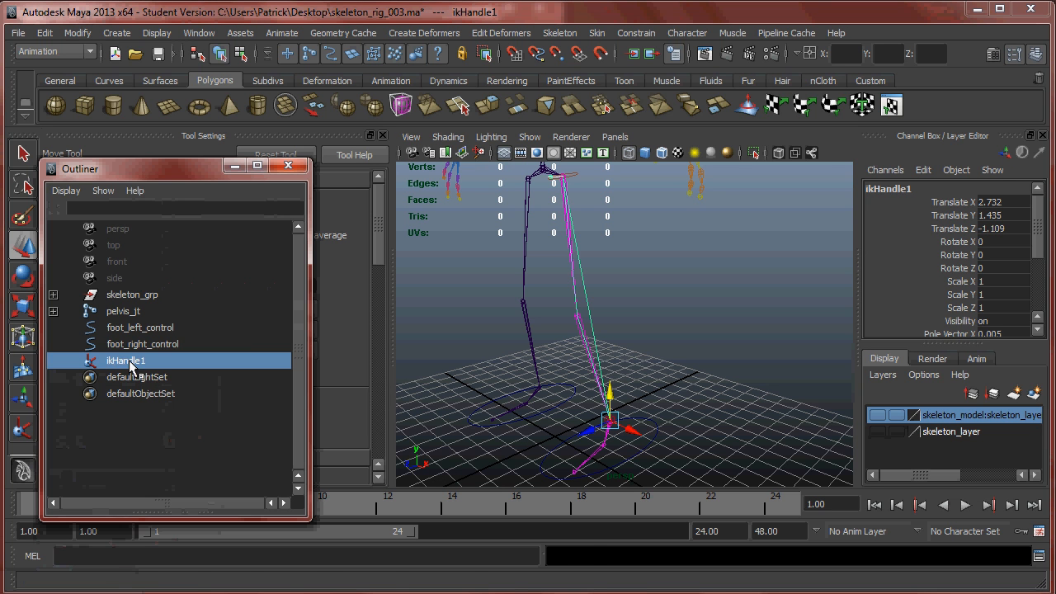
double_click(128, 361)
key(BackSpace)
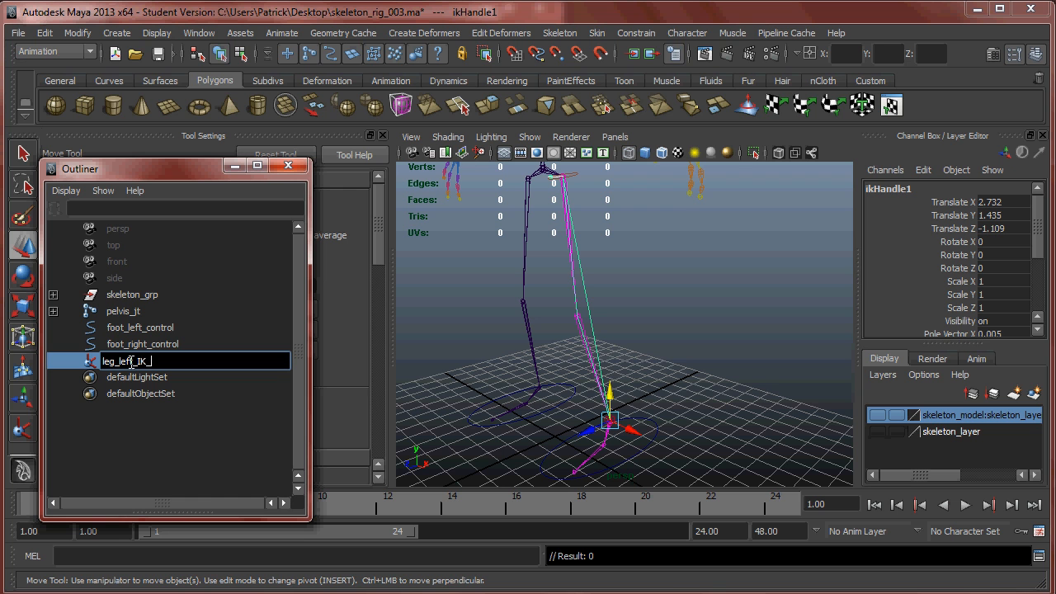
text(leg_left_IK_)
drag(204, 174, 193, 210)
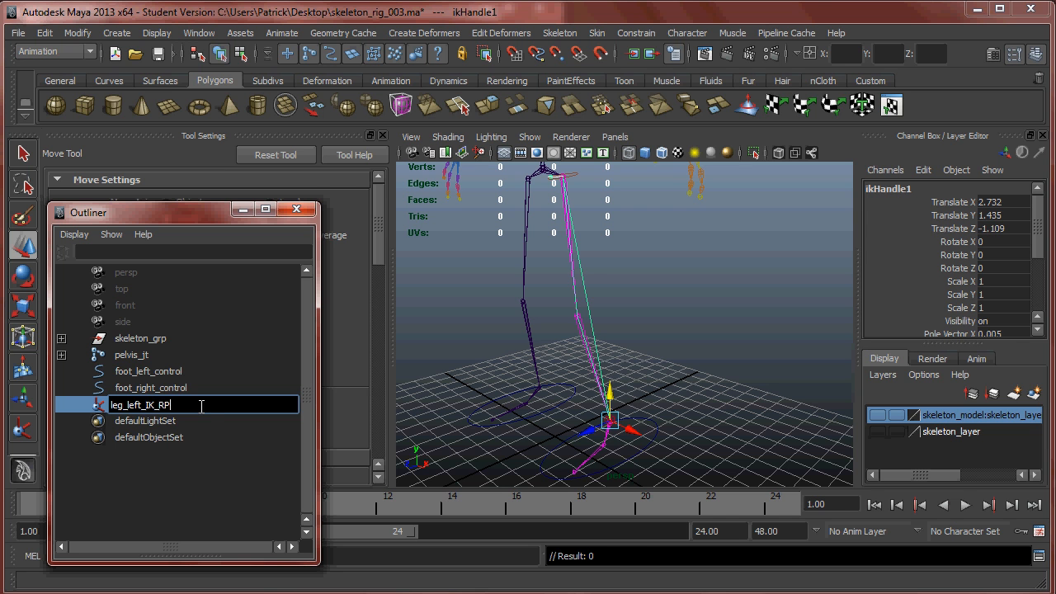
key(Return)
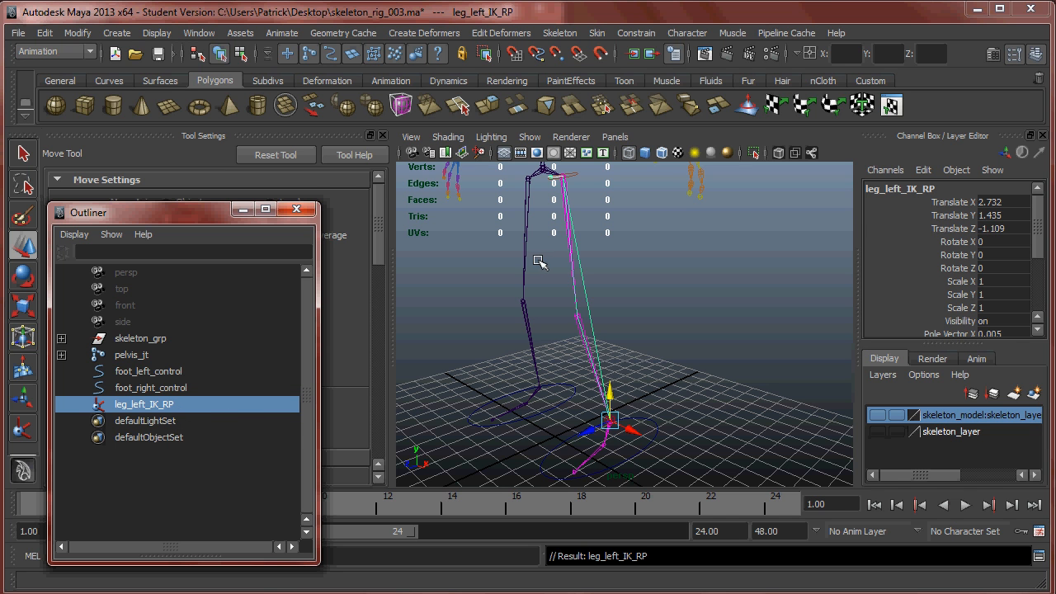
- Reactivate the IK Handle Tool and set the current solver to legIK_example:ikSCsolver, with the Outliner minimized
alt+drag(538, 300, 529, 267)
alt+right_drag(529, 267, 653, 313)
alt+middle_drag(653, 314, 657, 264)
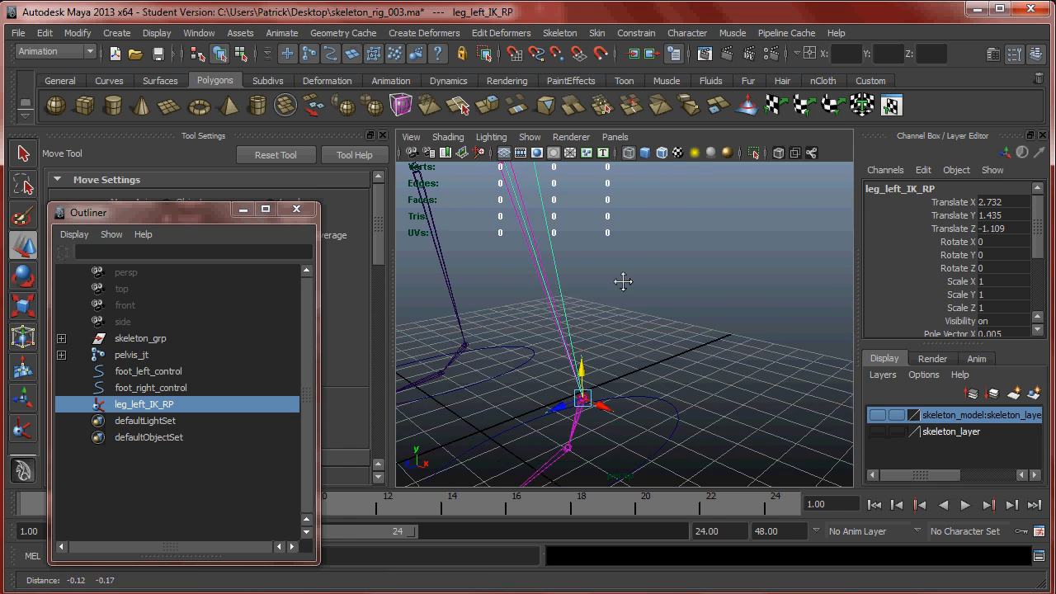
alt+middle_drag(594, 349, 626, 276)
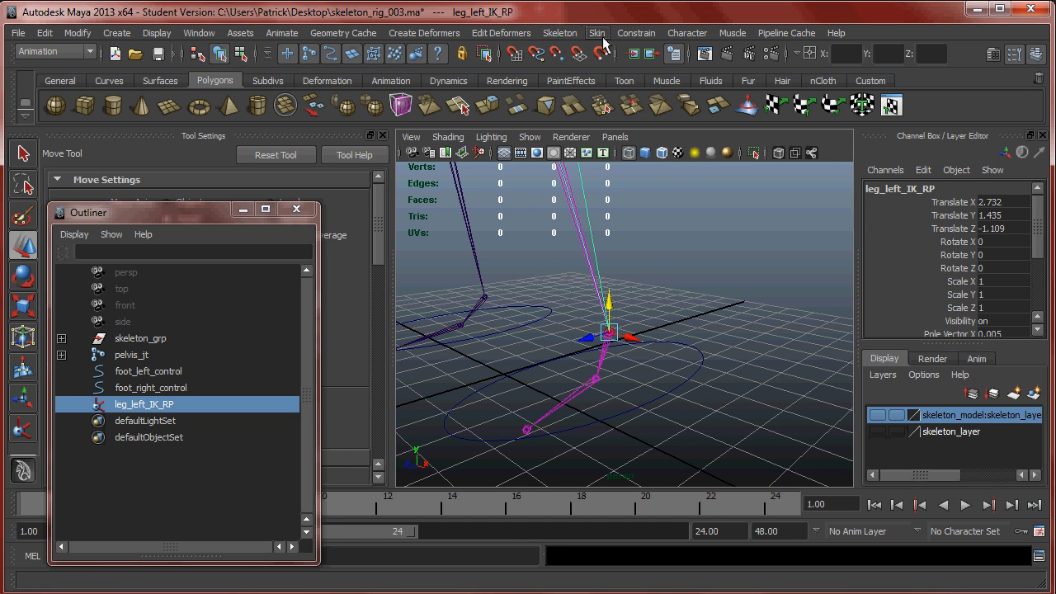
click(561, 33)
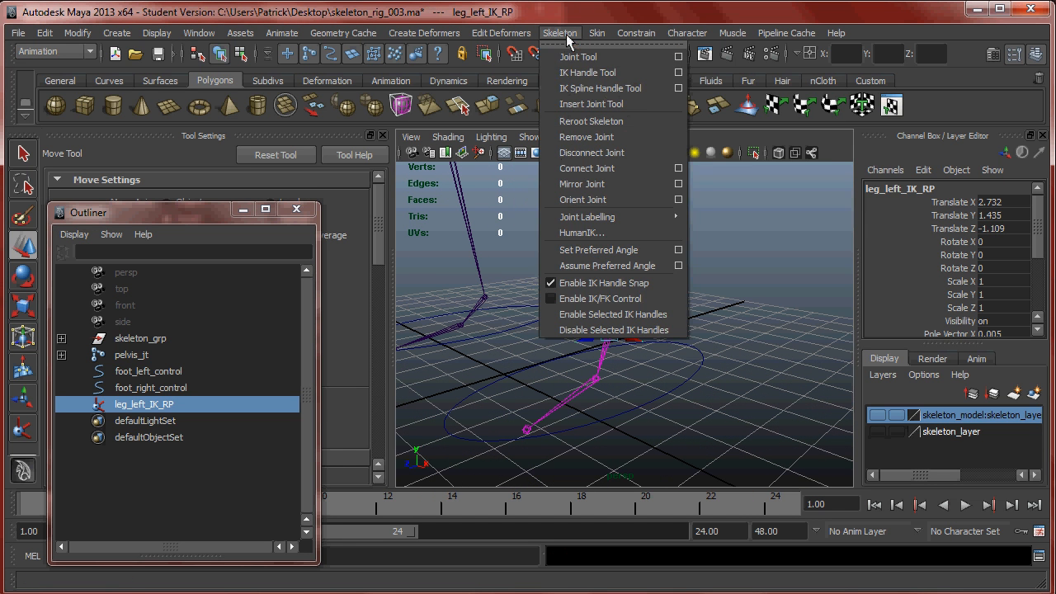
click(679, 73)
click(243, 209)
click(261, 207)
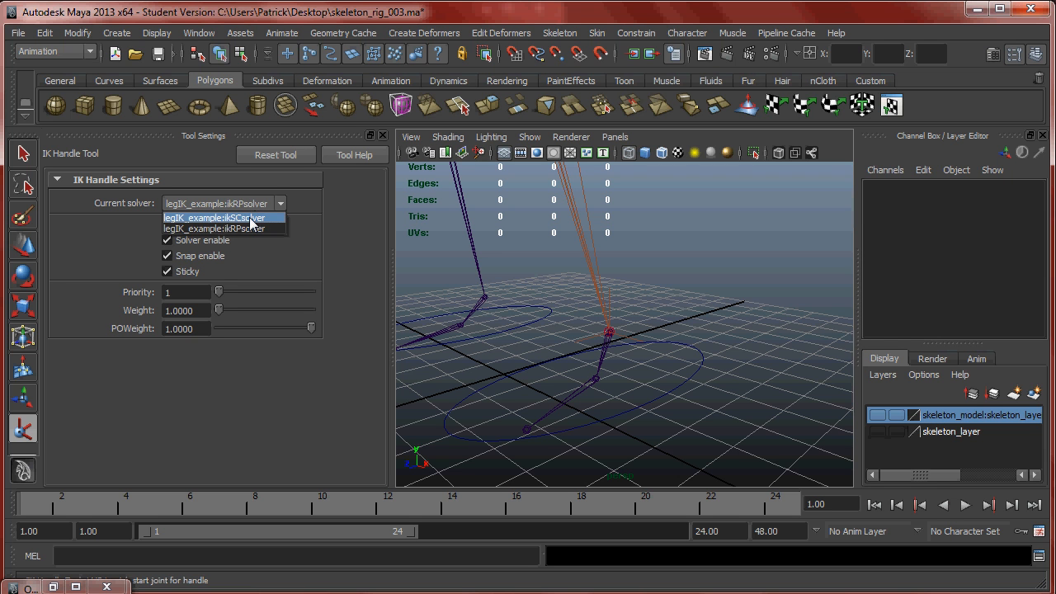
click(251, 218)
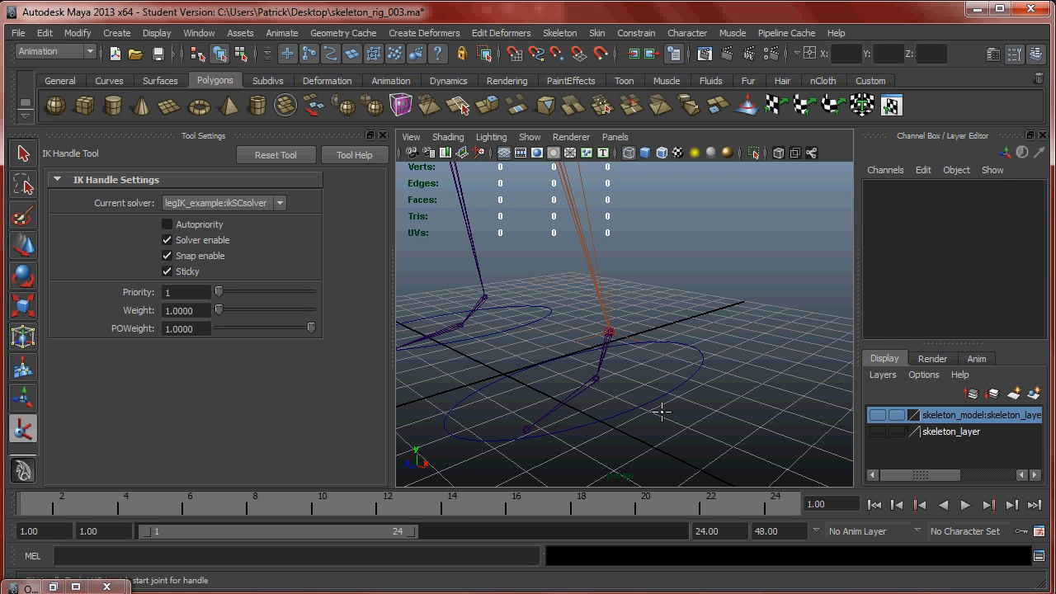
- Create a single-chain IK handle from ankle_left_jt to the ball joint of the left foot
alt+right_drag(592, 346, 639, 365)
alt+drag(639, 365, 599, 373)
alt+right_drag(599, 373, 671, 308)
alt+middle_drag(672, 309, 716, 317)
alt+right_drag(715, 316, 571, 285)
alt+drag(570, 286, 631, 301)
alt+right_drag(631, 301, 713, 307)
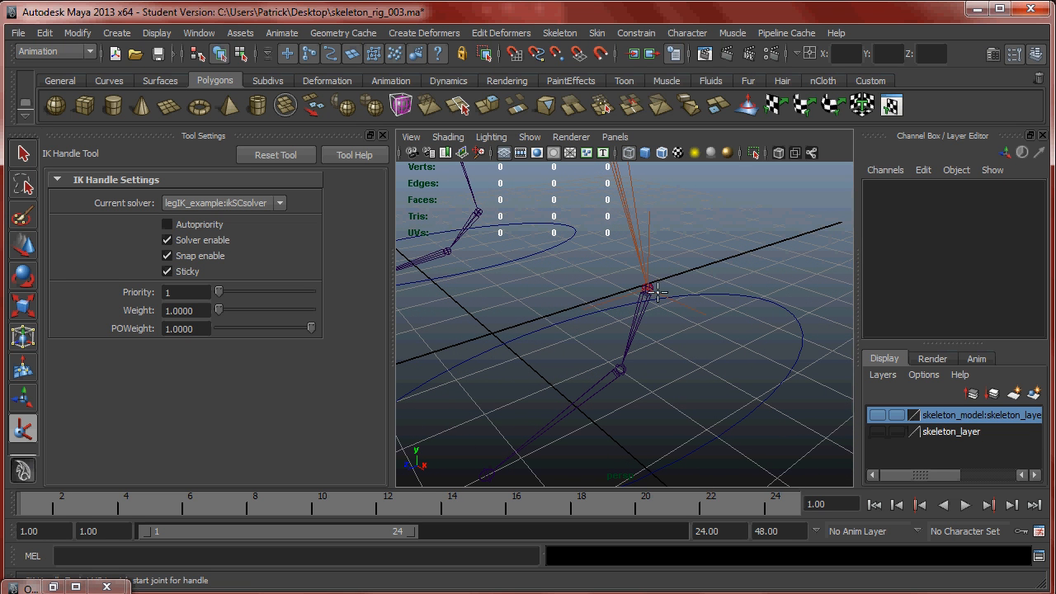
click(649, 288)
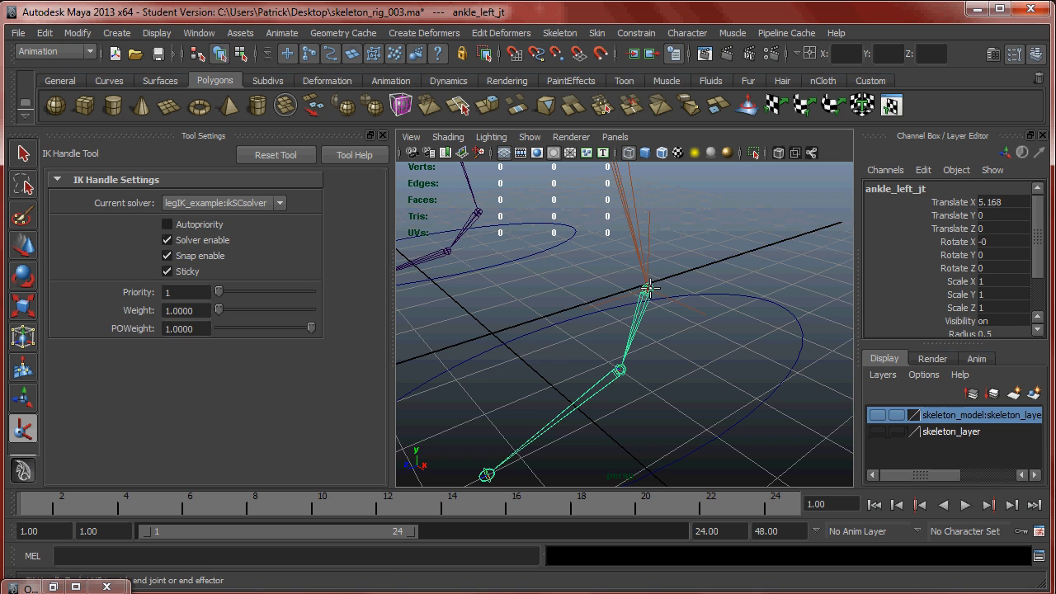
click(625, 370)
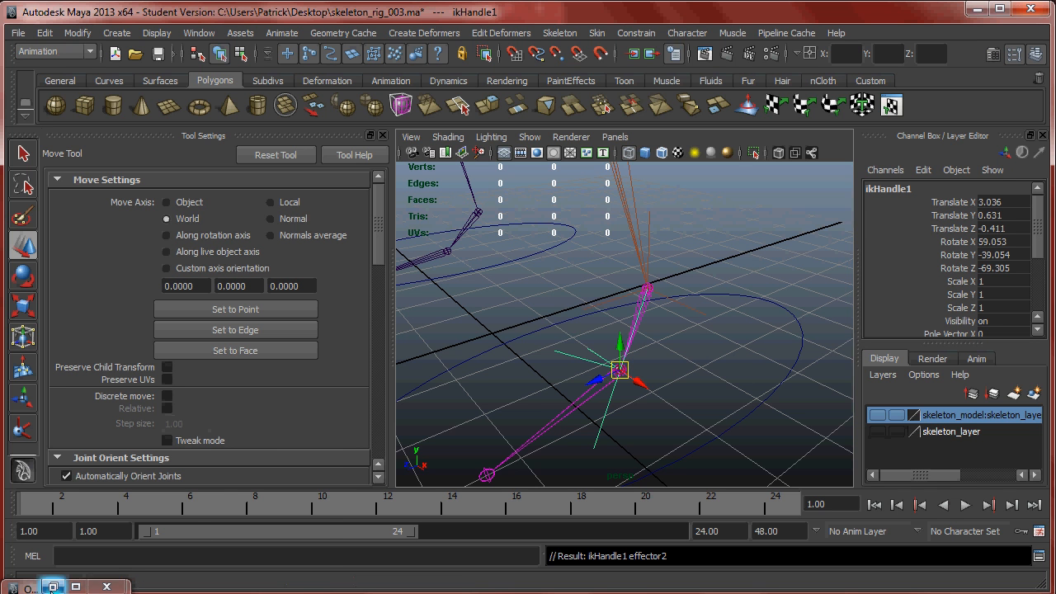
- Rename the left ankle-to-ball IK handle to ball_left_IK_SC in the Outliner
click(53, 586)
double_click(141, 422)
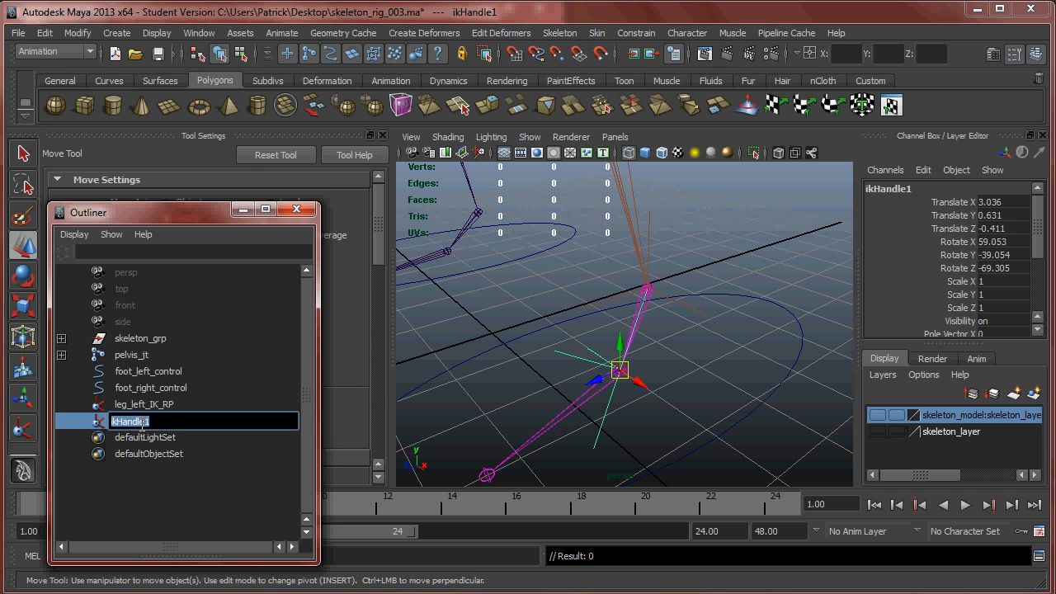
text(ball_left_IK_SC)
key(Return)
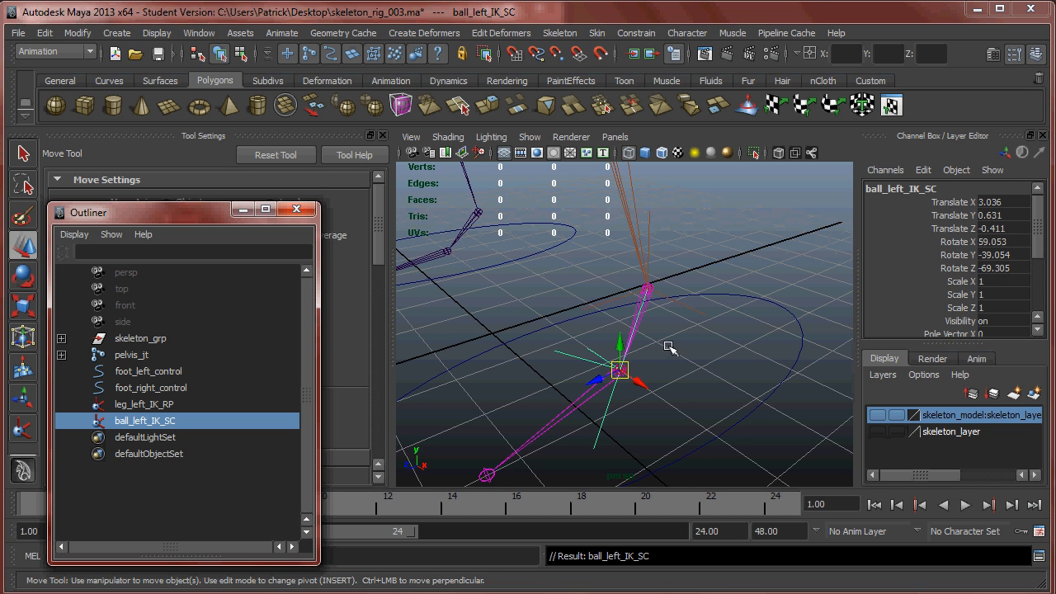
alt+drag(667, 349, 577, 330)
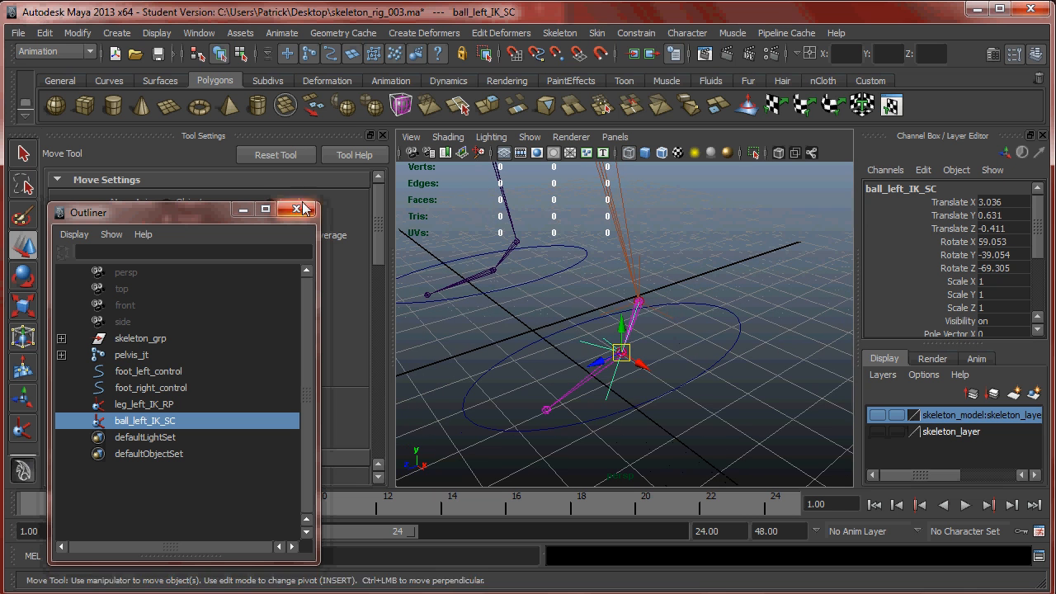
- Create a single-chain IK handle from ball_left_jt to the toe joint of the left foot
click(561, 33)
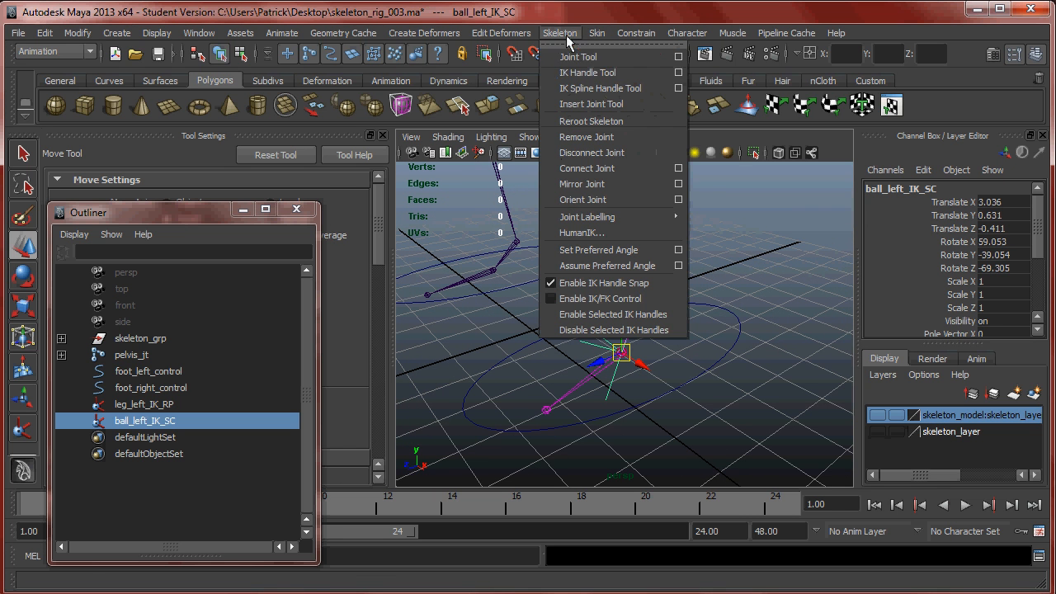
click(610, 69)
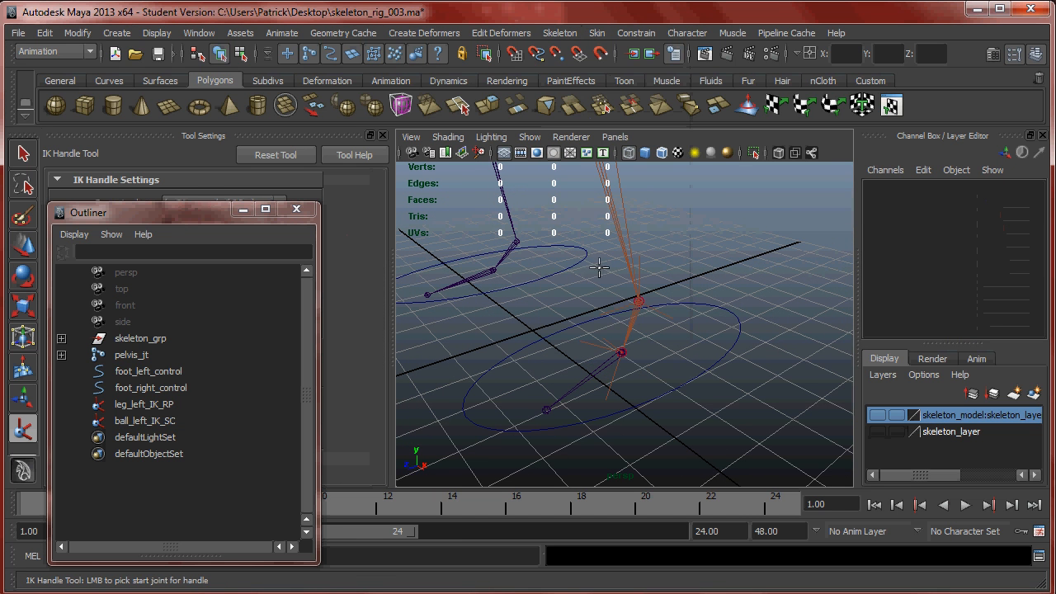
drag(189, 216, 191, 273)
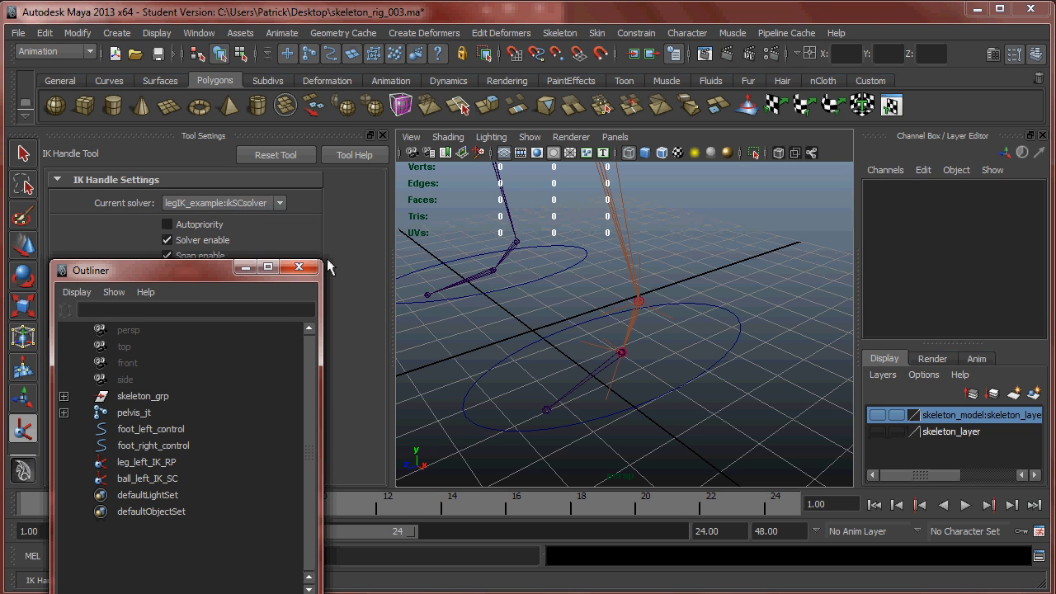
click(623, 352)
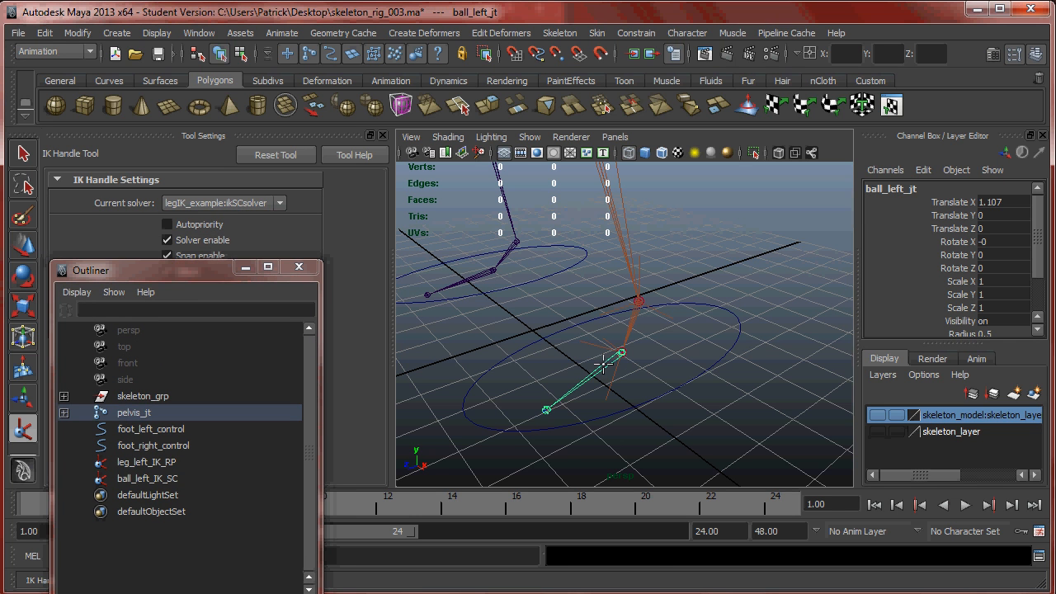
click(546, 409)
key(w)
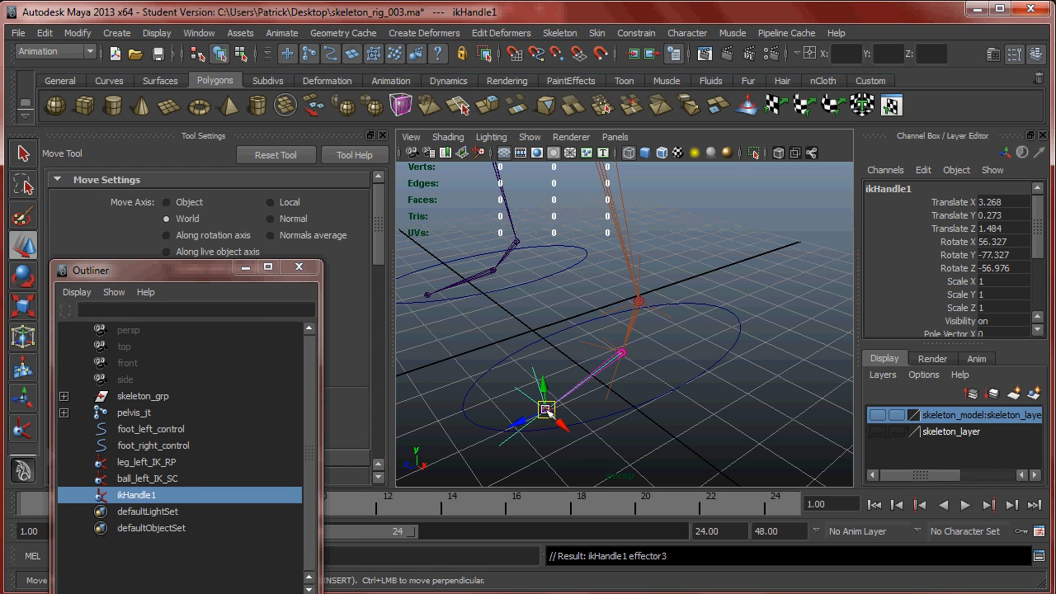
- Rename the left ball-to-toe IK handle to toe_left_IK_SC in the Outliner
double_click(134, 496)
text(toe_left_IK_SC)
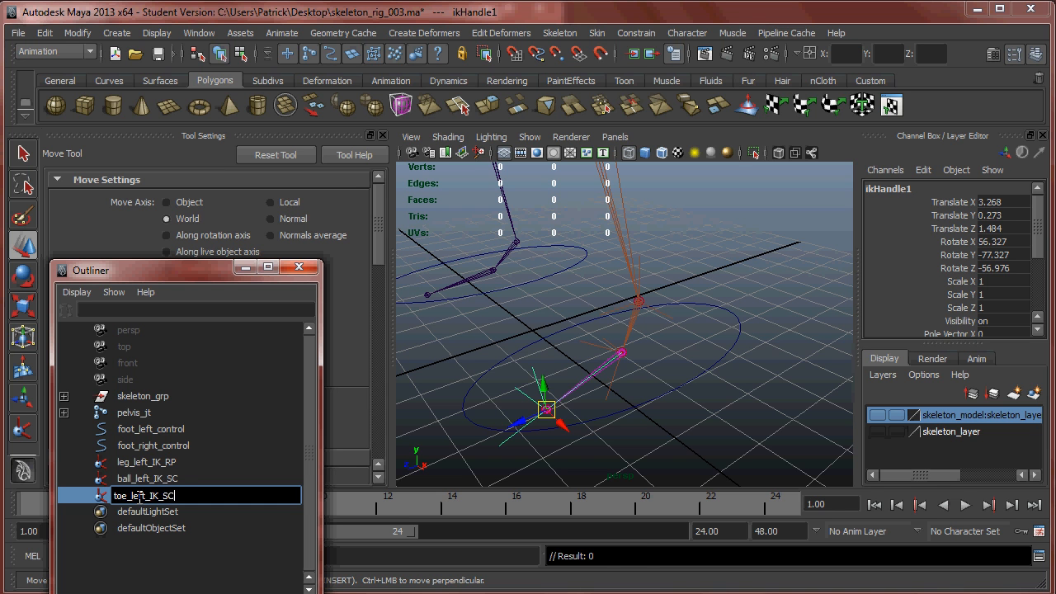
key(Return)
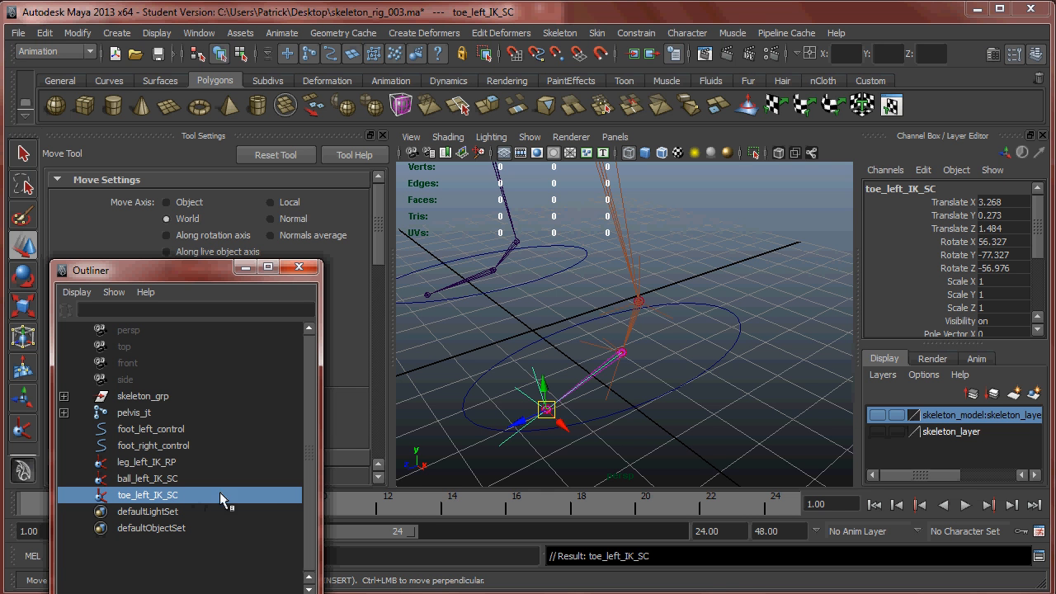
- Check the target foot group hierarchy in the legIKSetup reference image in Windows Photo Viewer and put the image away
alt+drag(646, 321, 594, 310)
alt+right_drag(595, 309, 590, 311)
alt+middle_drag(607, 338, 606, 306)
alt+right_drag(606, 306, 687, 345)
mouse_move(612, 339)
alt+mouse_down()
mouse_move(636, 389)
mouse_move(615, 351)
alt+mouse_up()
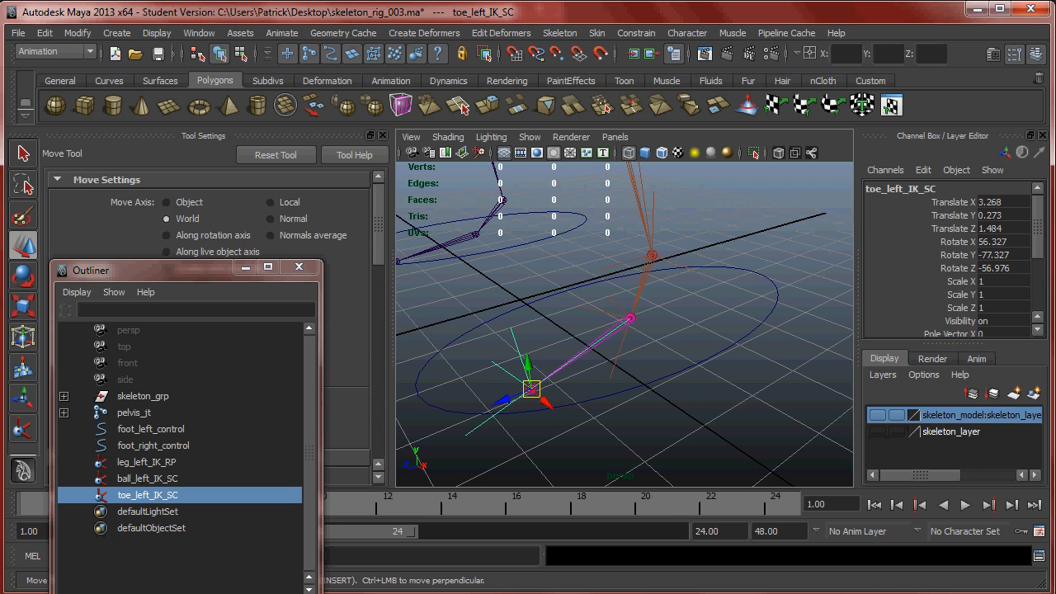
key(alt+Tab)
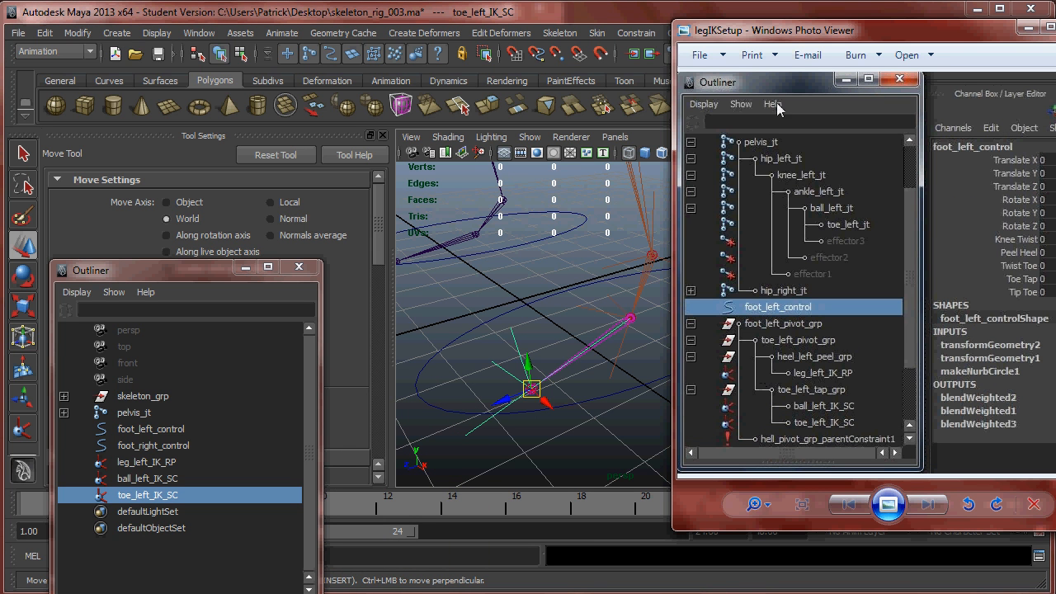
click(1029, 27)
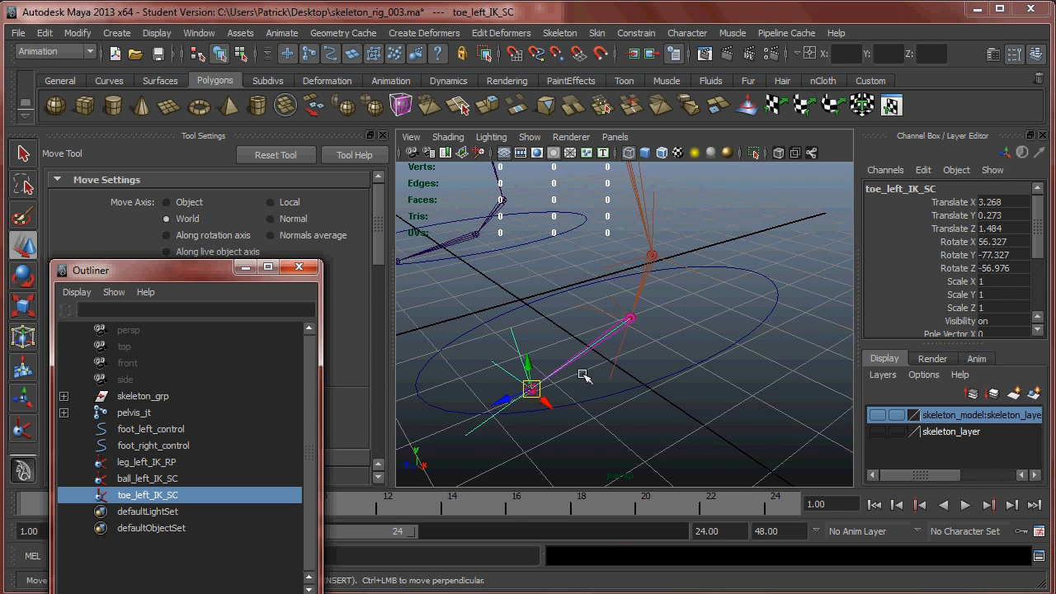
- Test the left toe and ball IK handles by moving and rotating them, undoing each change
alt+drag(560, 353, 602, 321)
key(ctrl+z)
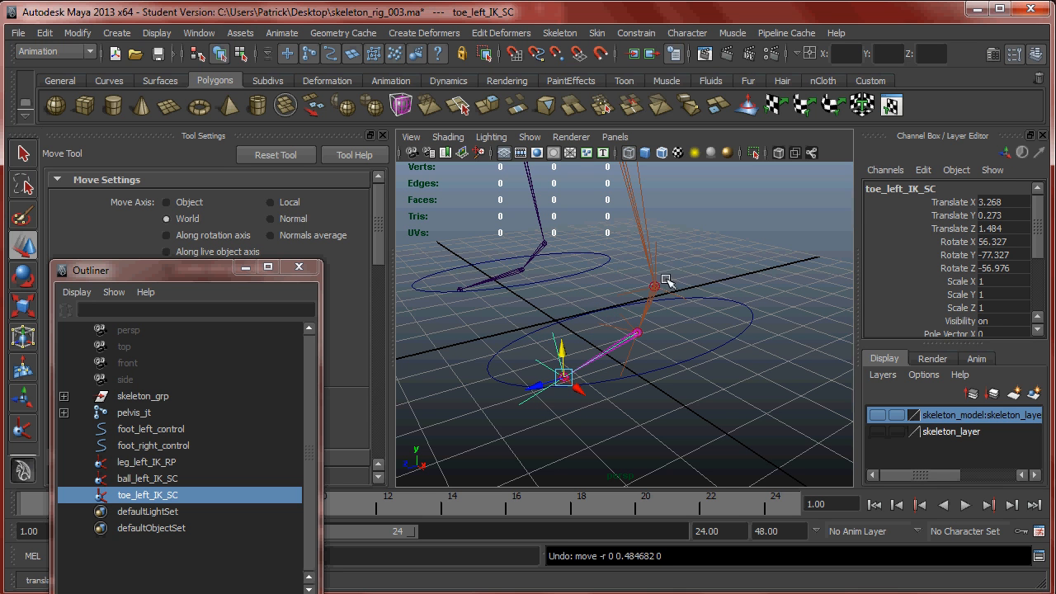
click(638, 334)
key(e)
drag(628, 316, 628, 241)
key(ctrl+z)
key(w)
key(ctrl+z)
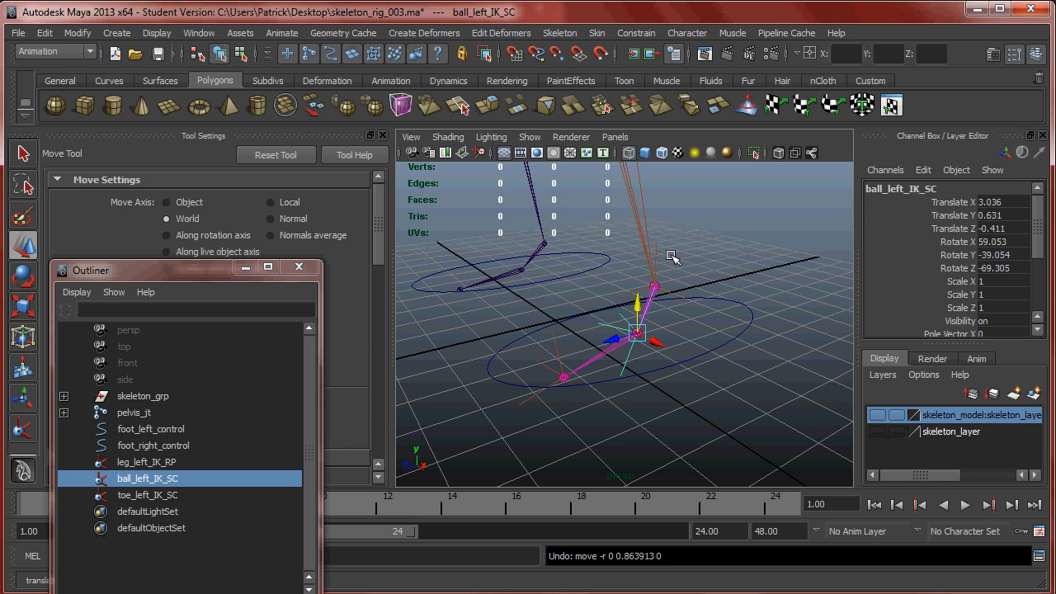
key(ctrl+z)
alt+drag(637, 288, 599, 286)
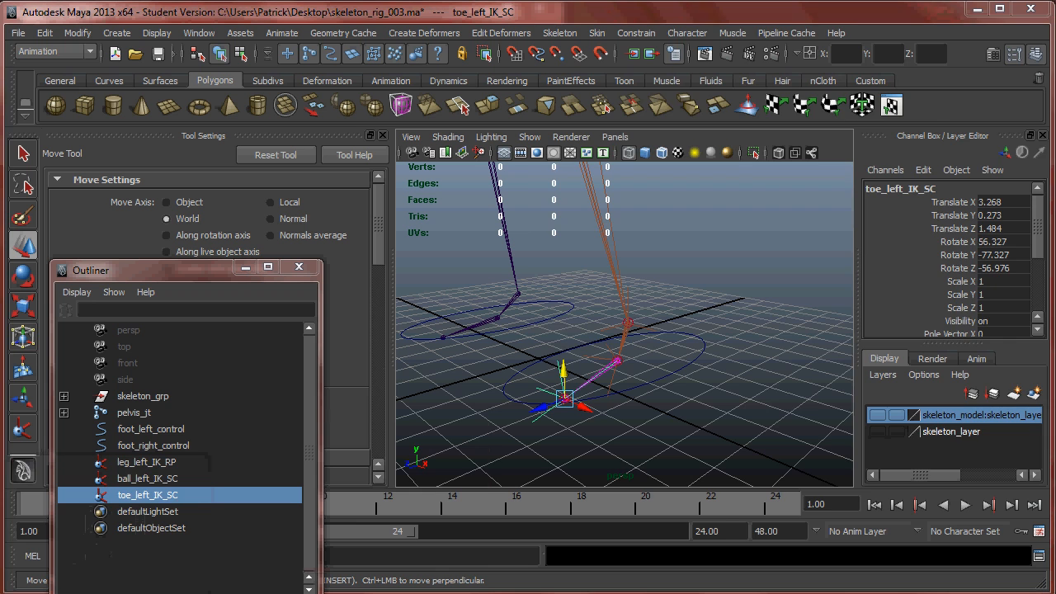
- Consult the legIKSetup reference image again and close the Tool Settings to enlarge the viewport around the left foot
click(118, 528)
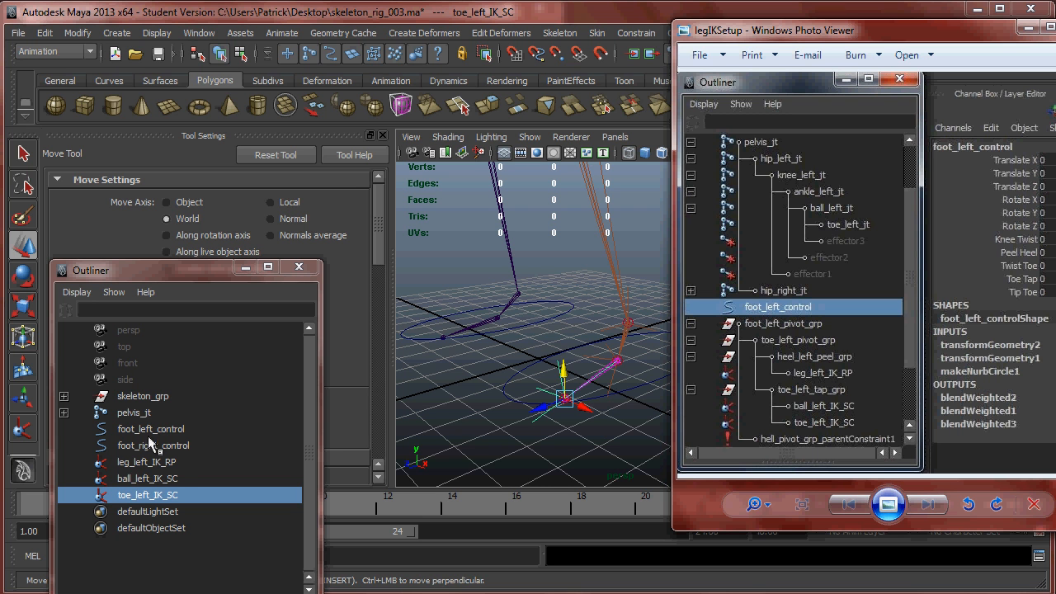
click(151, 458)
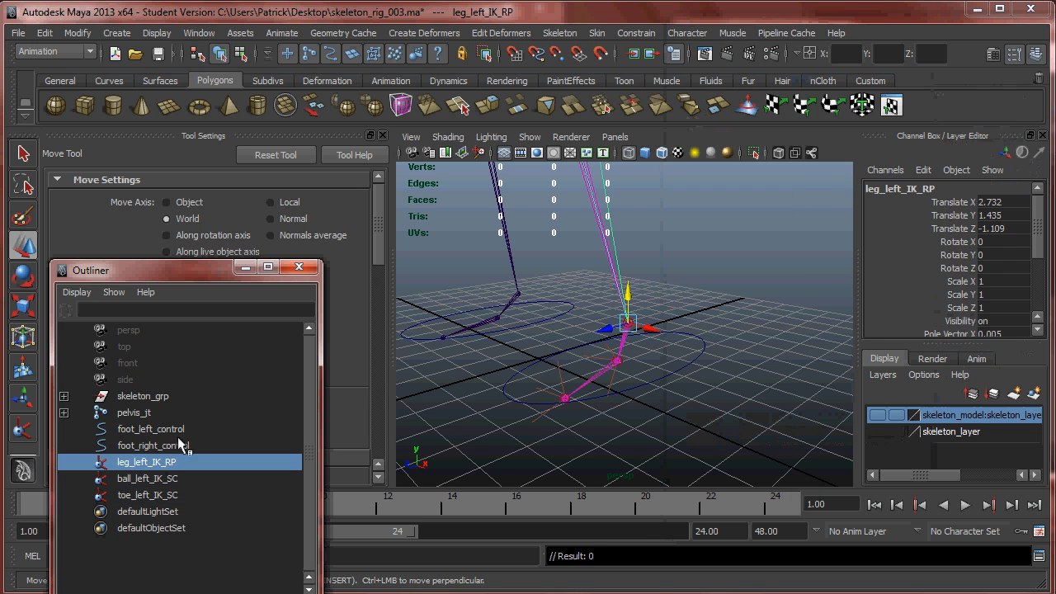
drag(157, 265, 150, 139)
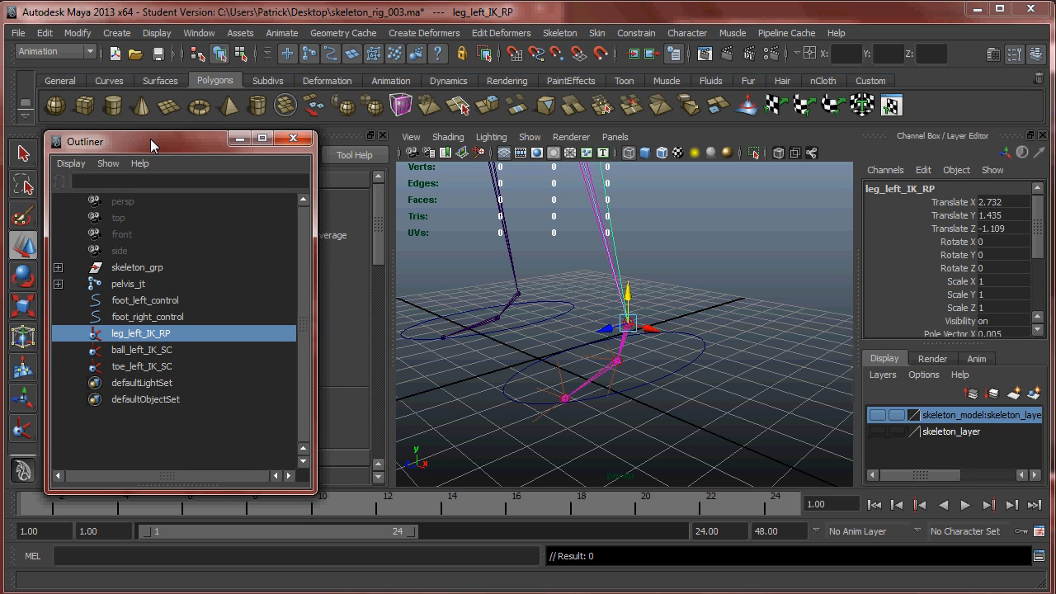
click(383, 135)
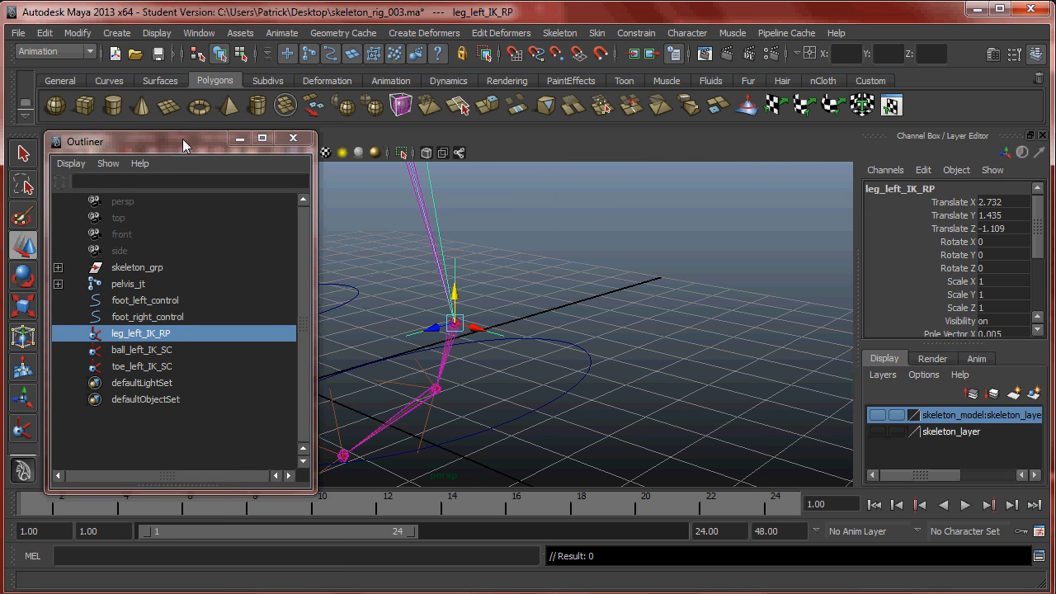
alt+middle_drag(539, 298, 674, 298)
click(313, 351)
alt+right_drag(625, 328, 564, 282)
alt+middle_drag(524, 251, 535, 259)
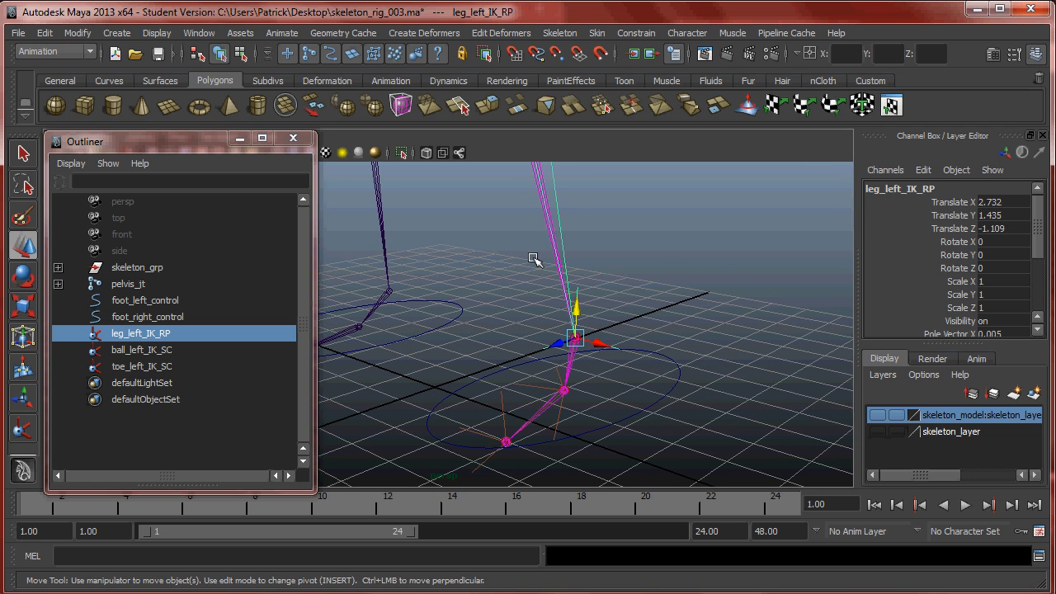
- Group leg_left_IK_RP on its own and expand the new group in the Outliner
click(150, 350)
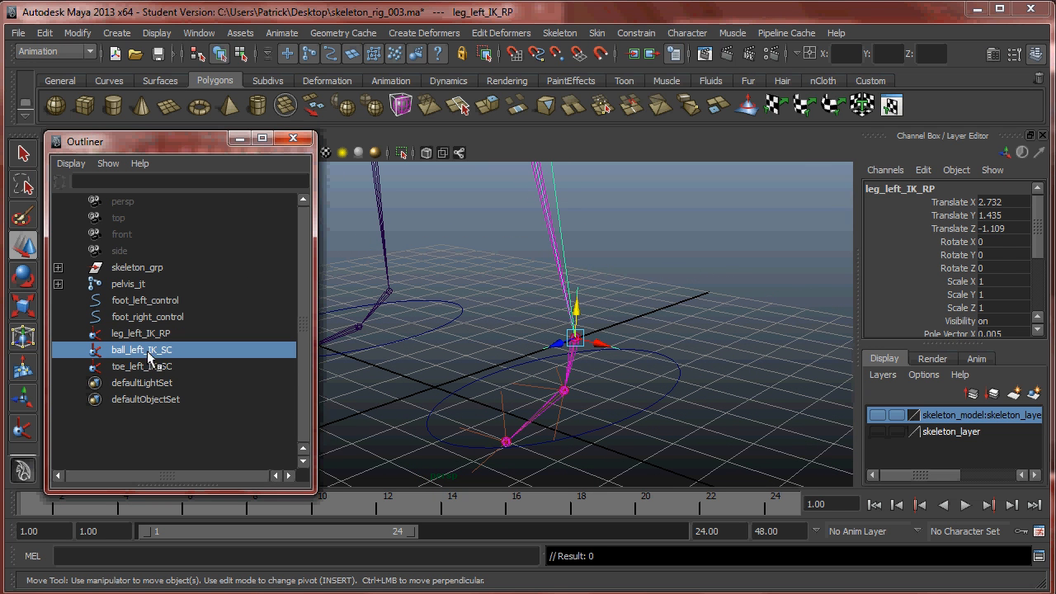
click(149, 334)
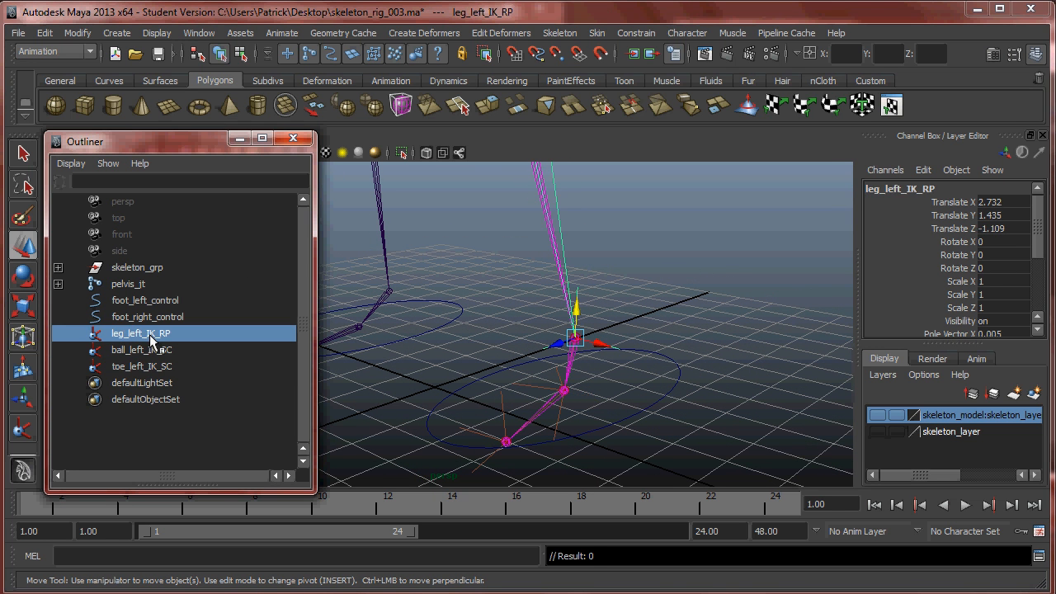
click(44, 33)
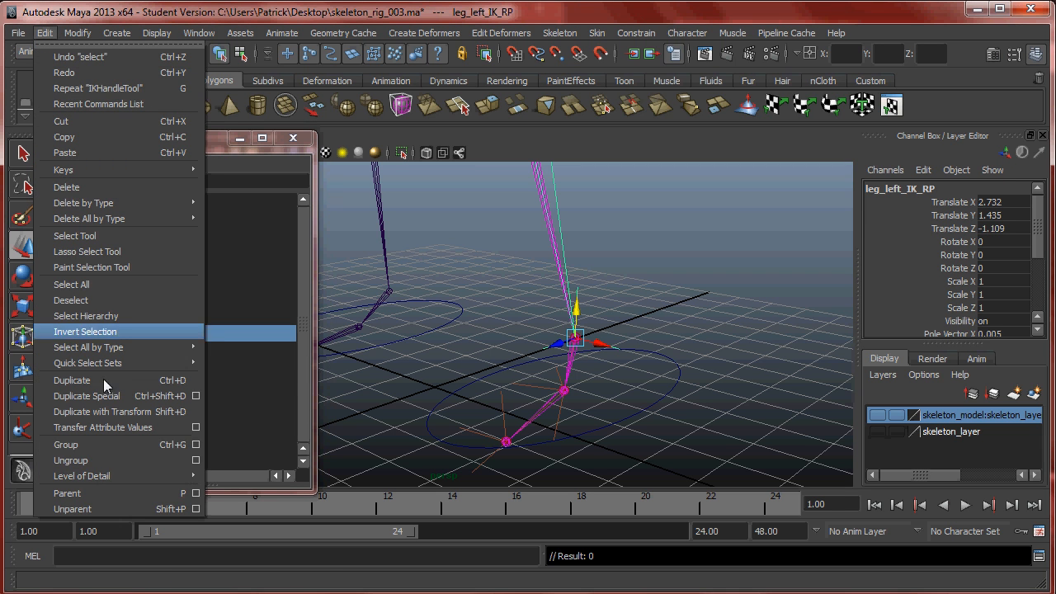
click(111, 444)
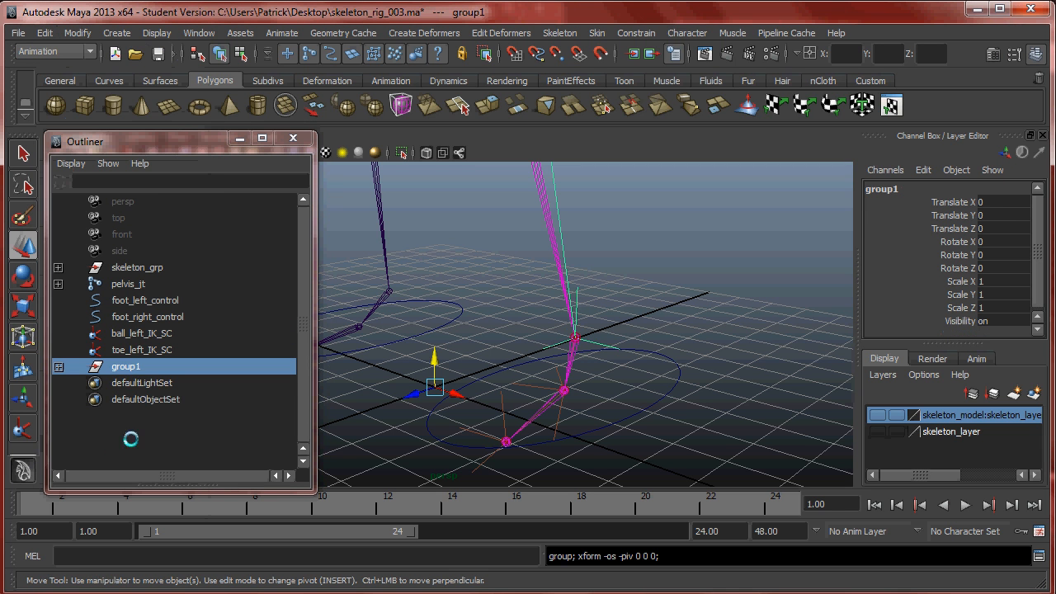
click(59, 367)
click(59, 366)
click(58, 367)
click(58, 367)
click(58, 367)
- Rename the group containing leg_left_IK_RP to heel_left_peel_grp
double_click(128, 369)
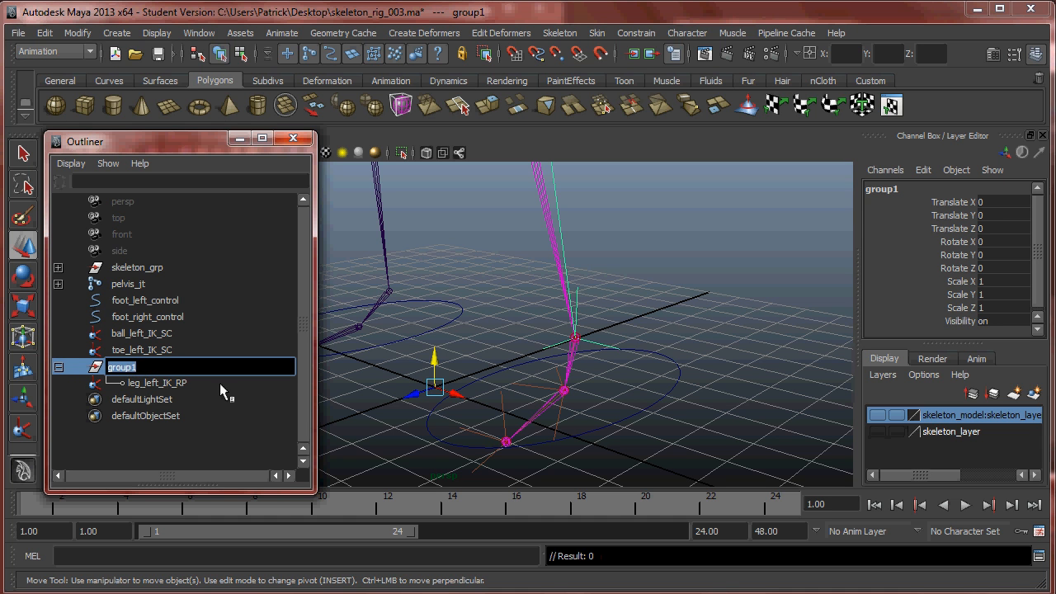
text(heel_left_peel)
text(_grp)
key(Return)
- Try rotating heel_left_peel_grp around its pivot at the origin and undo the rotation
alt+drag(529, 306, 620, 347)
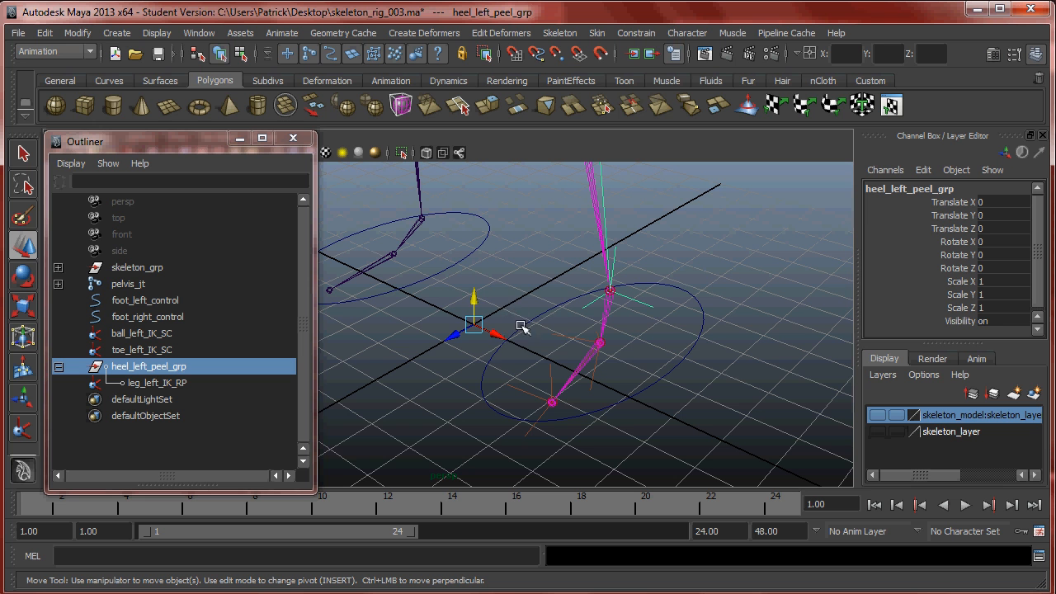
key(e)
drag(457, 304, 495, 336)
key(ctrl+z)
key(ctrl+z)
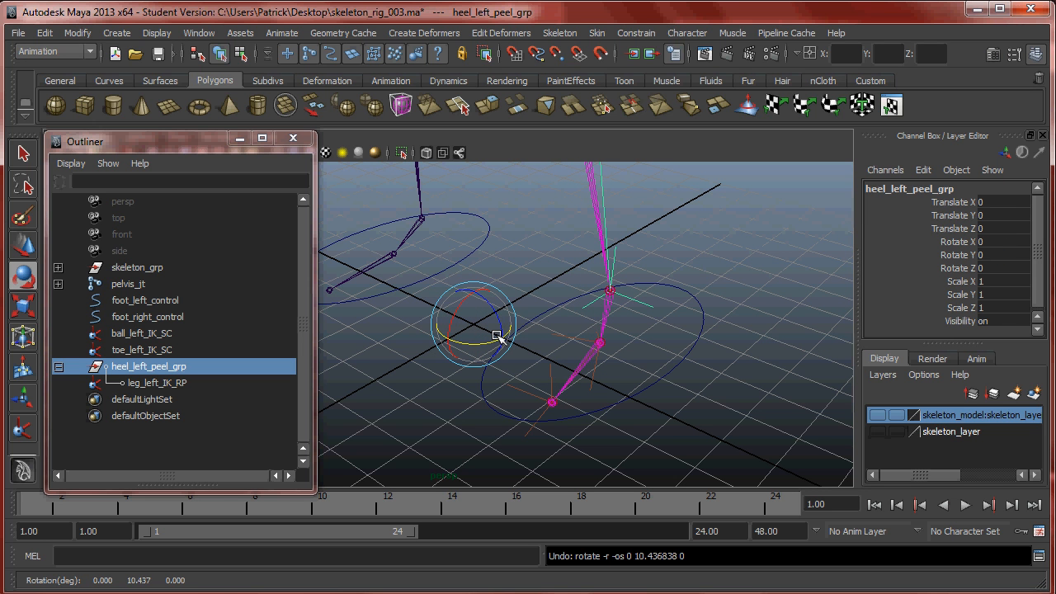
- Snap the pivot of heel_left_peel_grp onto the left ball joint
key(Insert)
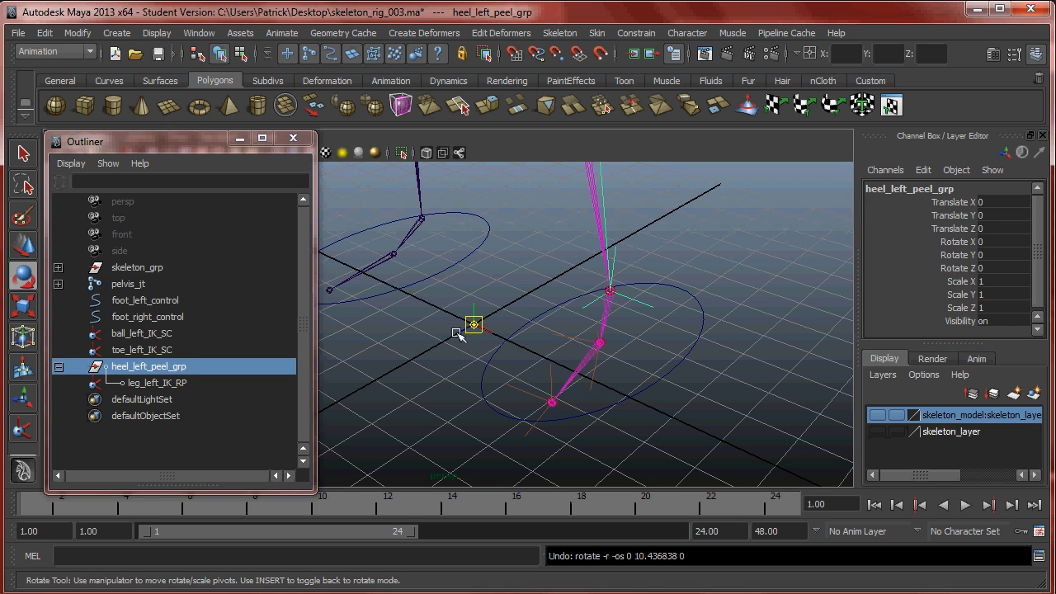
key(v)
drag(476, 325, 580, 351)
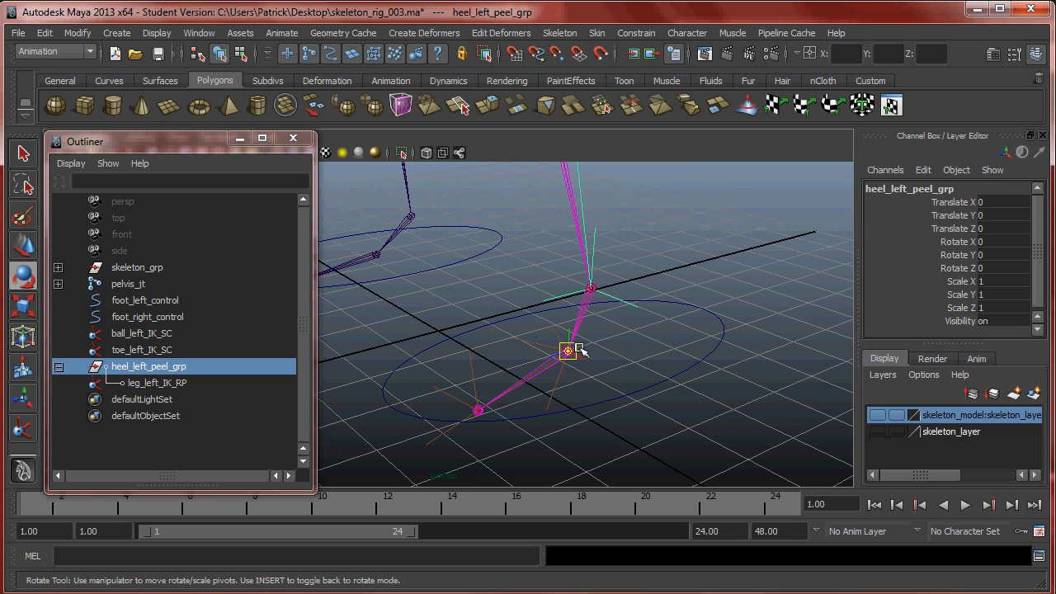
key(Insert)
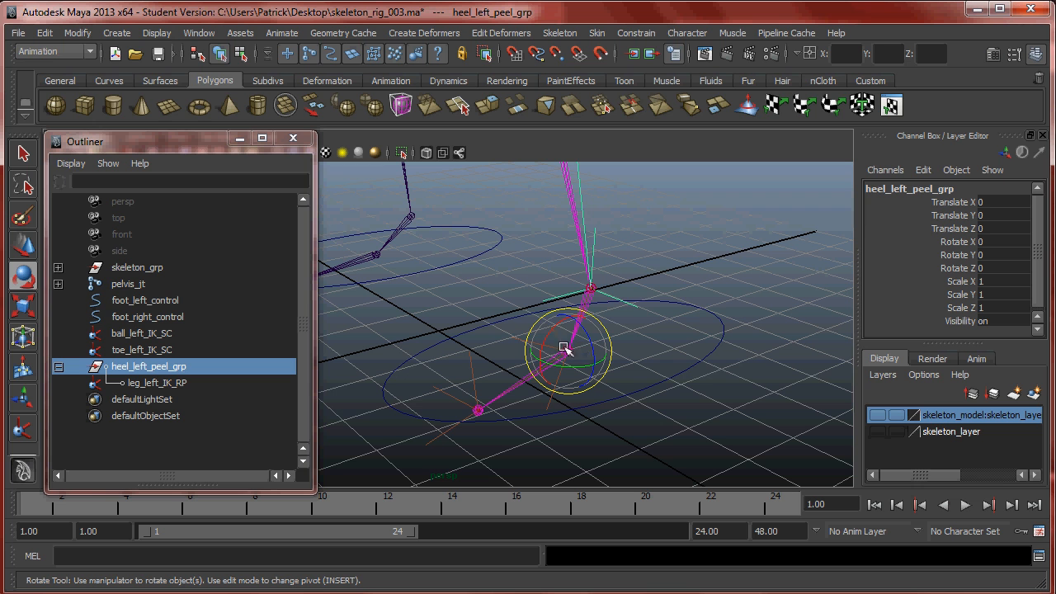
- Try rotating heel_left_peel_grp about 31 degrees in X around the ball joint and undo it
click(157, 383)
click(152, 366)
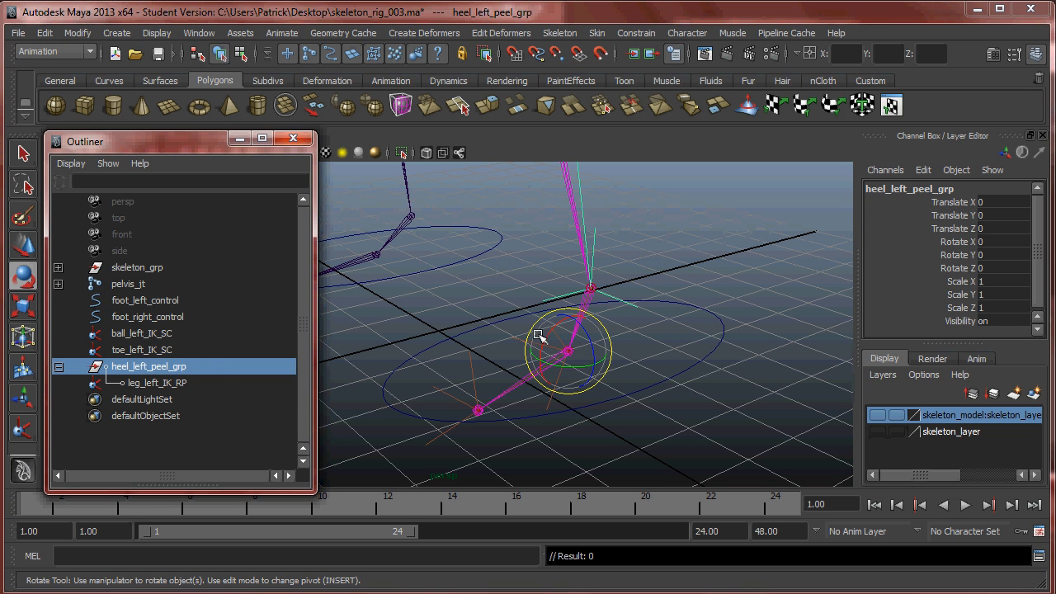
drag(558, 323, 548, 346)
key(ctrl+z)
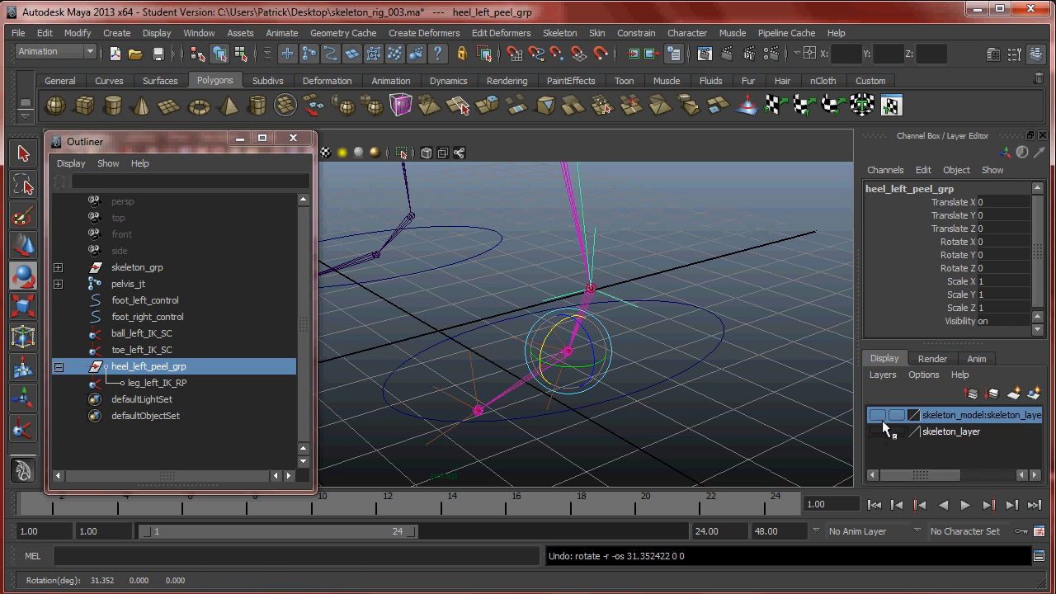
- Make the skeleton_model layer visible and display the viewport smooth shaded
click(878, 415)
key(5)
- Test the heel peel on the shaded left foot by rotating heel_left_peel_grp in X, undoing each rotation
mouse_move(553, 330)
mouse_down()
mouse_move(545, 342)
mouse_move(560, 361)
mouse_up()
alt+drag(660, 344, 627, 378)
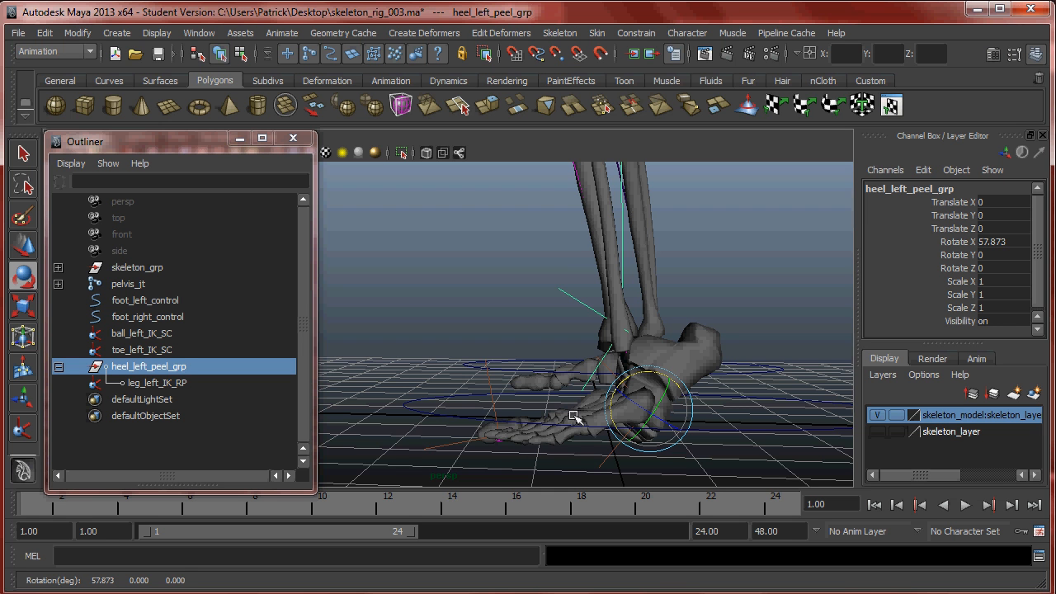
key(ctrl+z)
key(ctrl+z)
key(ctrl+z)
key(ctrl+z)
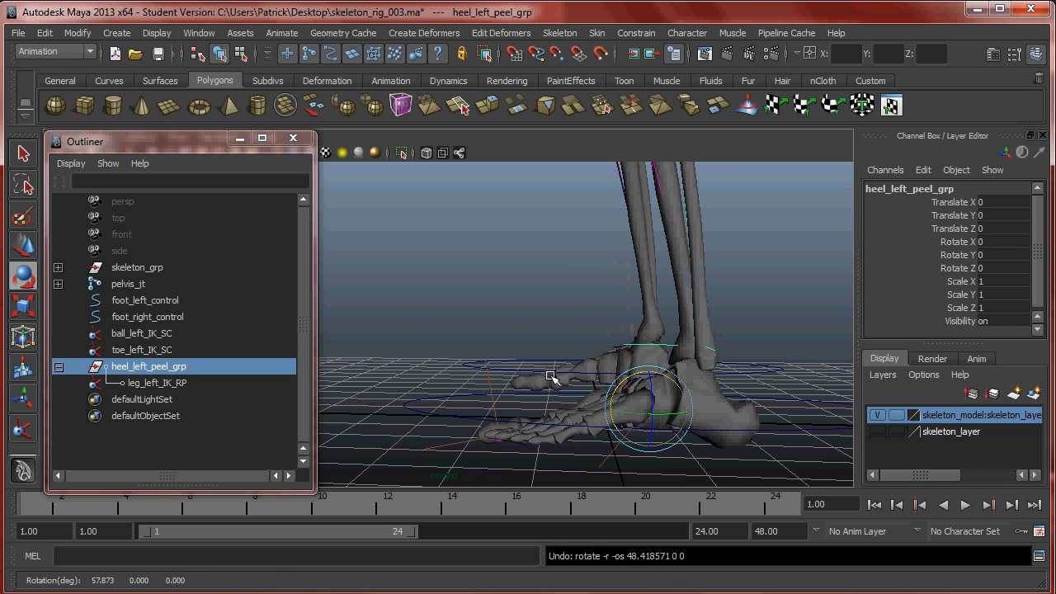
alt+right_drag(625, 365, 691, 391)
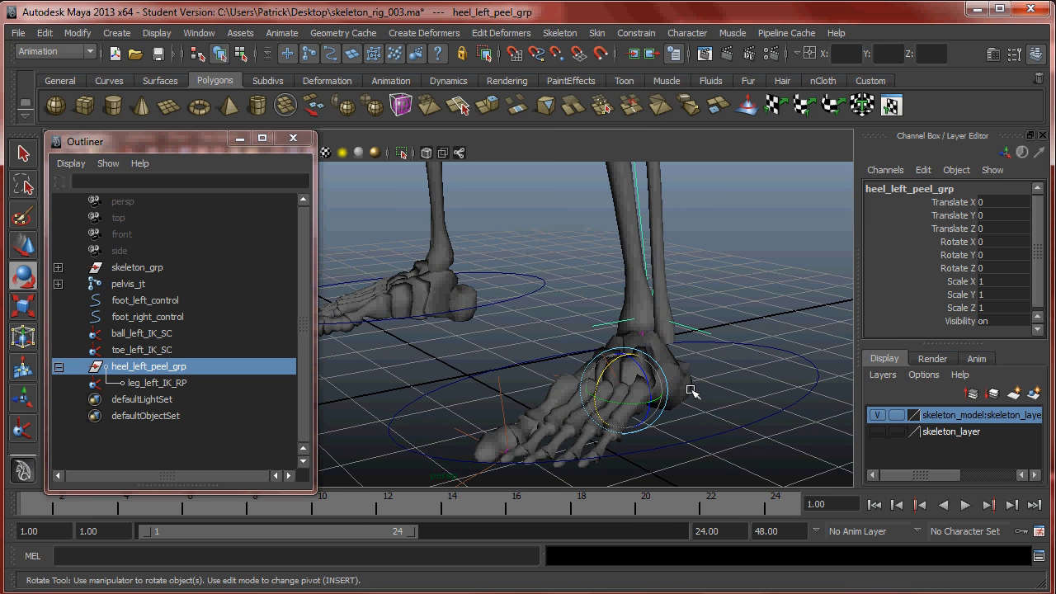
drag(614, 366, 612, 382)
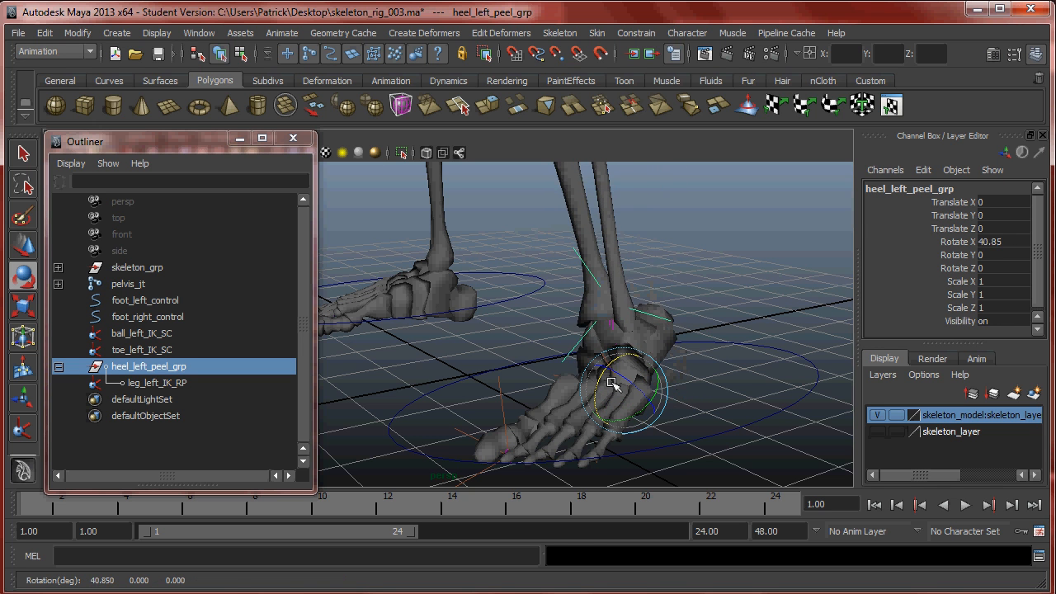
key(ctrl+z)
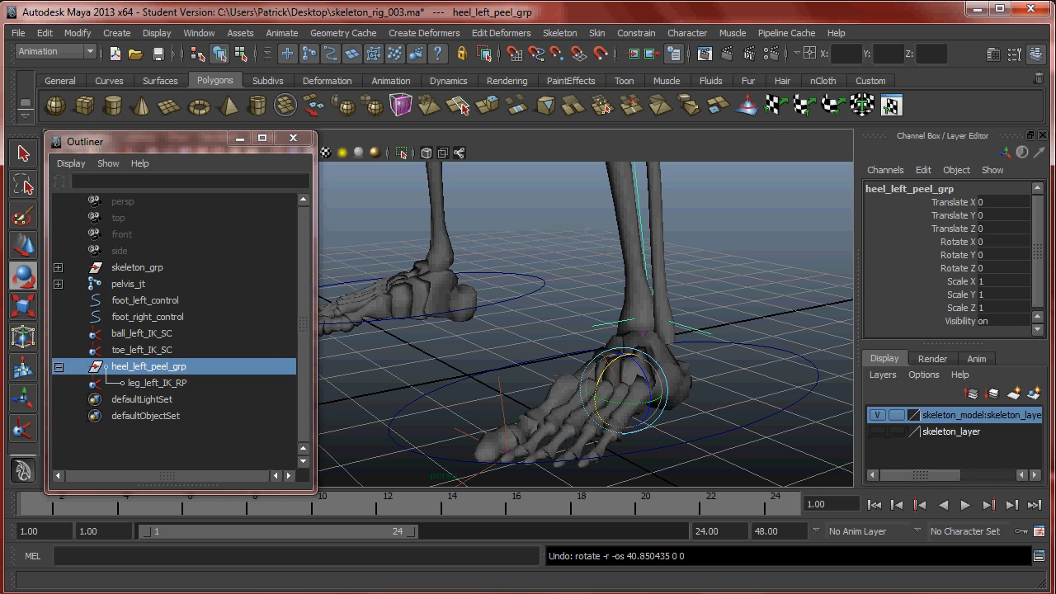
- Check the reference hierarchy, group ball_left_IK_SC with toe_left_IK_SC, and name the group toe_left_tap_grp
click(1055, 335)
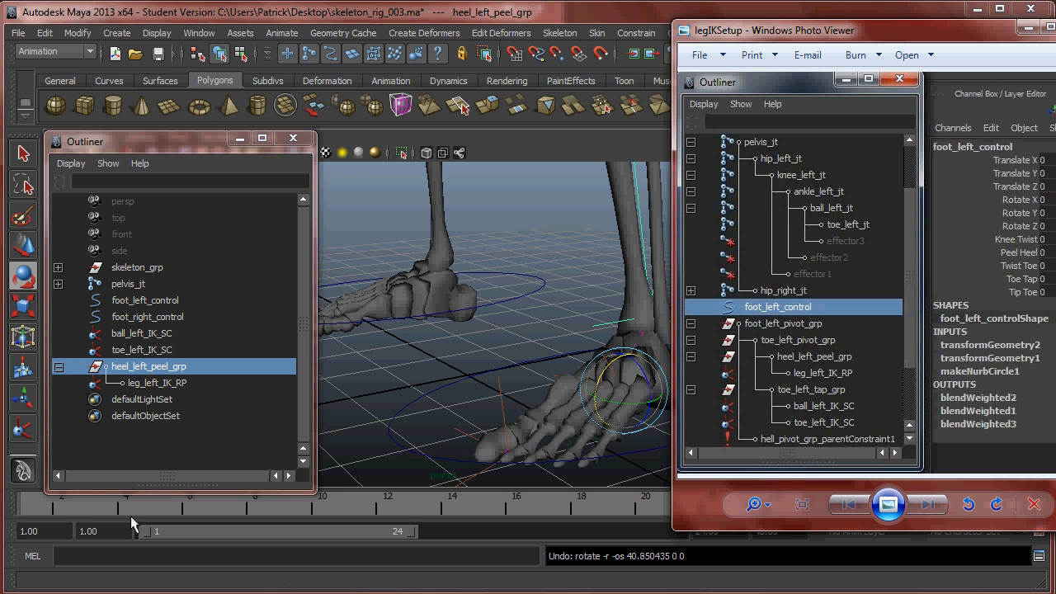
click(195, 436)
drag(139, 336, 149, 355)
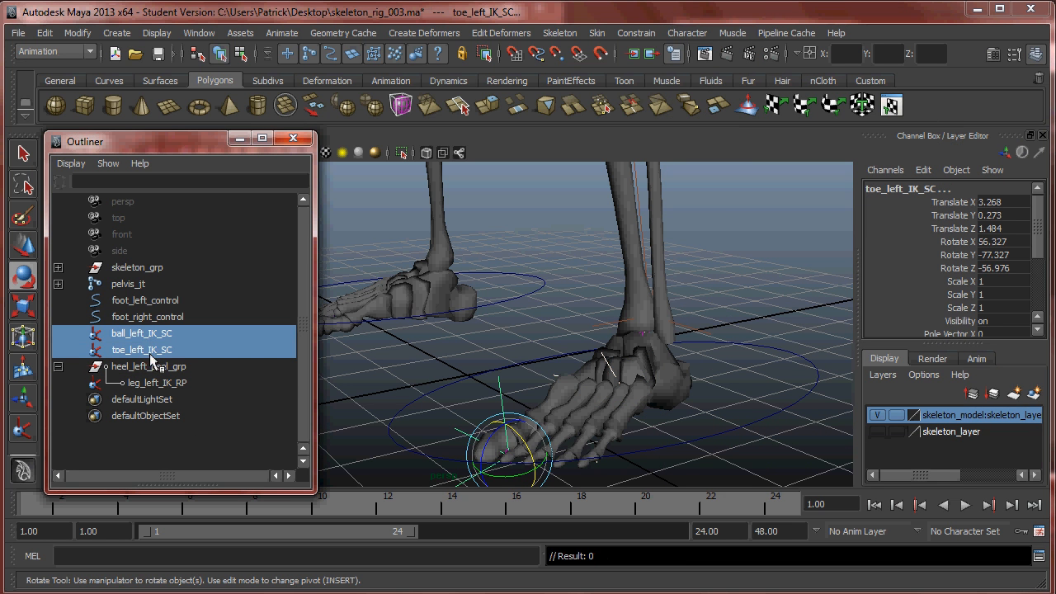
click(44, 32)
click(91, 444)
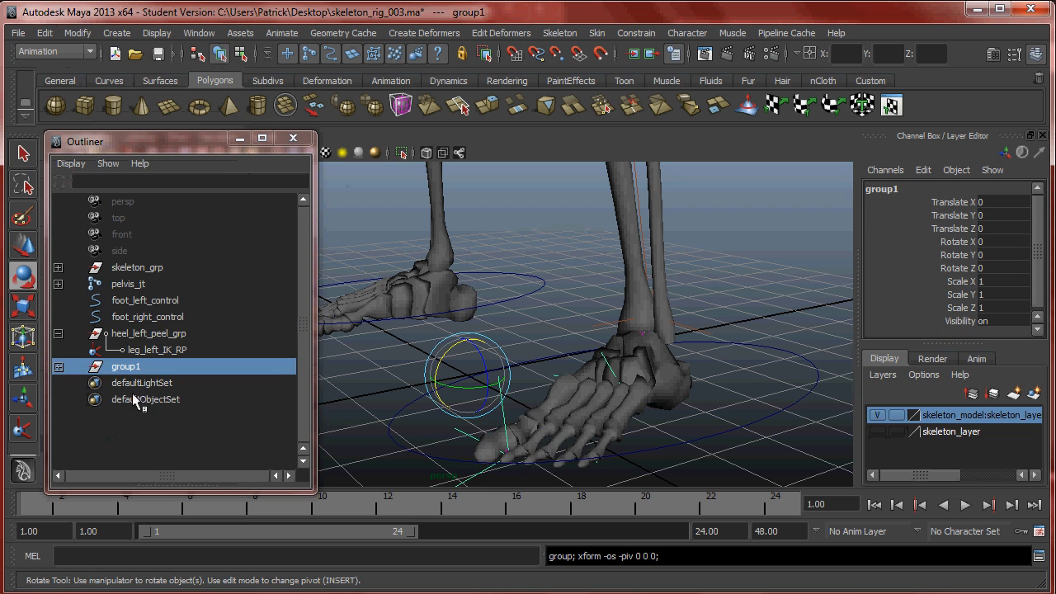
double_click(132, 367)
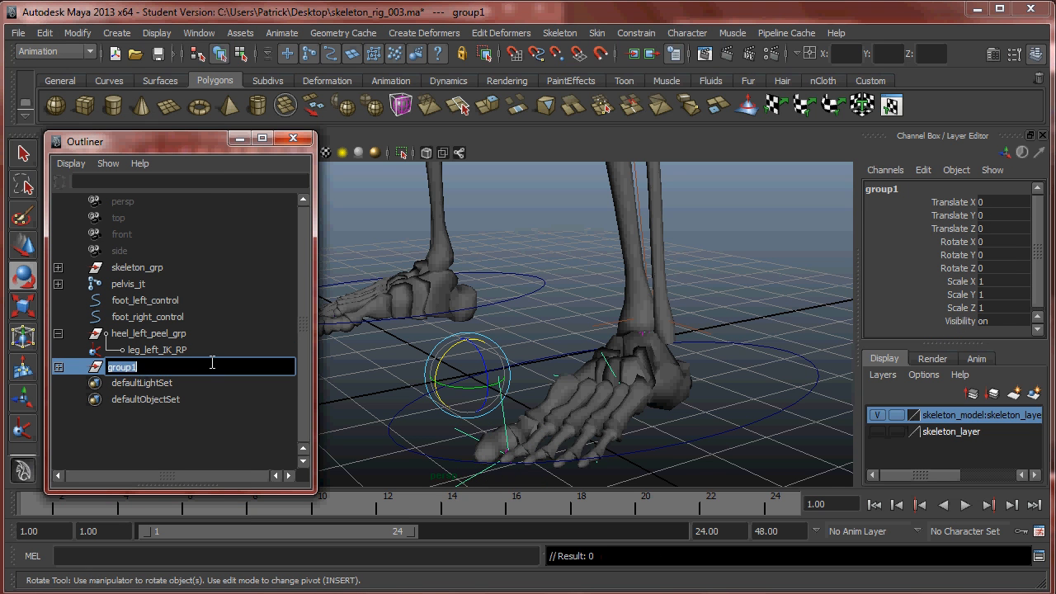
text(toe_left_tap_grp)
key(Return)
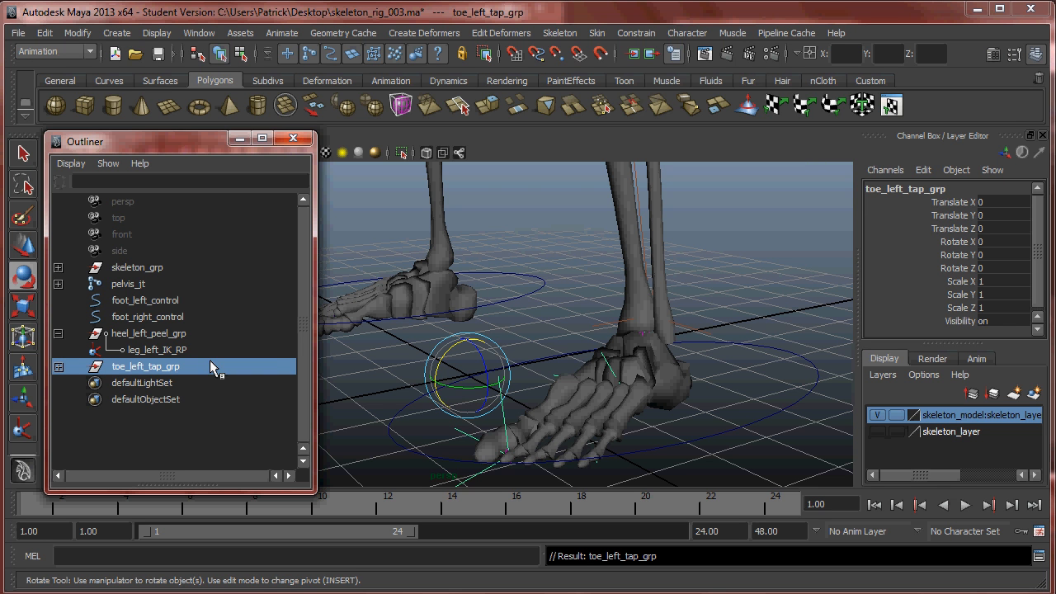
- Hide the skeleton_model layer and snap the pivot of toe_left_tap_grp onto the left ball joint, testing its rotation and undoing the test
alt+drag(369, 315, 588, 312)
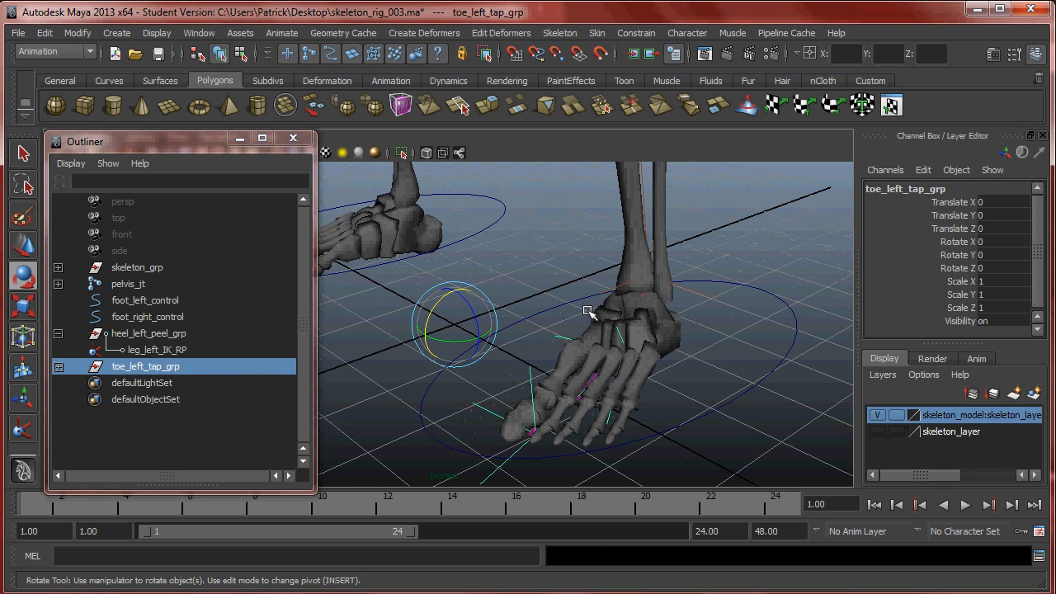
click(877, 415)
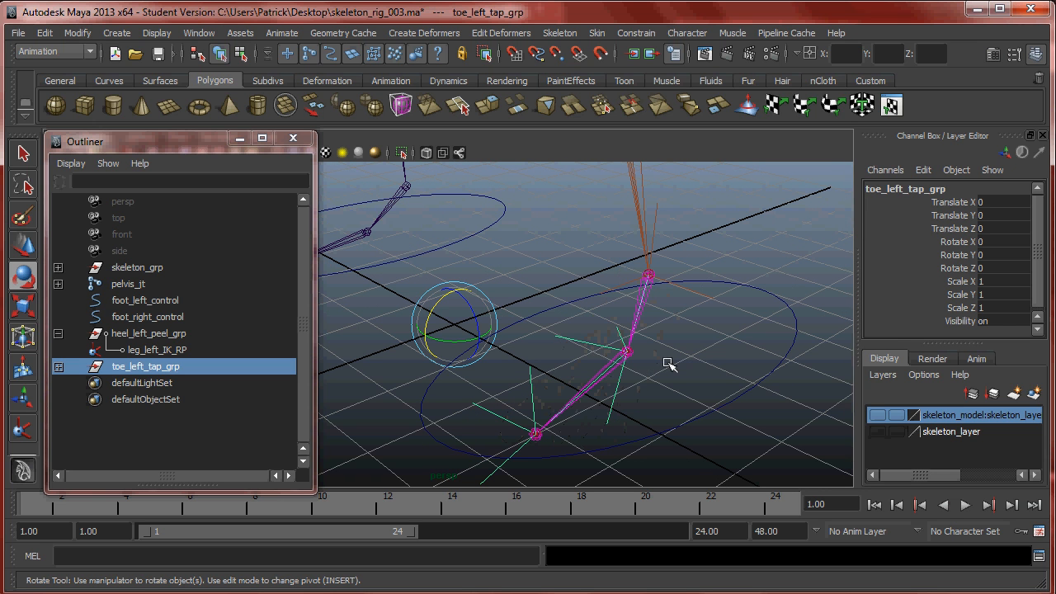
key(Insert)
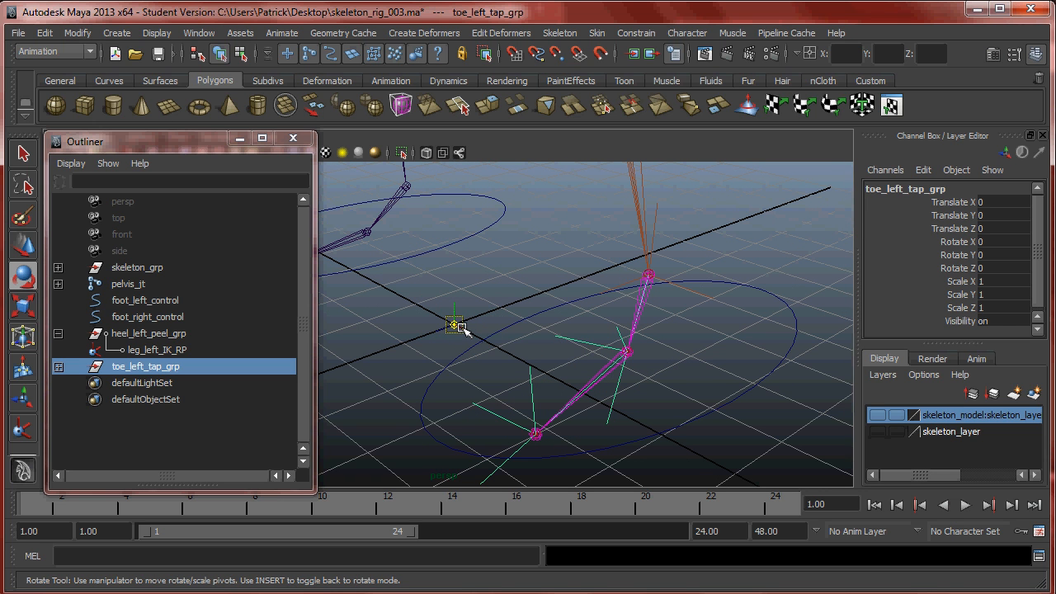
drag(455, 322, 663, 349)
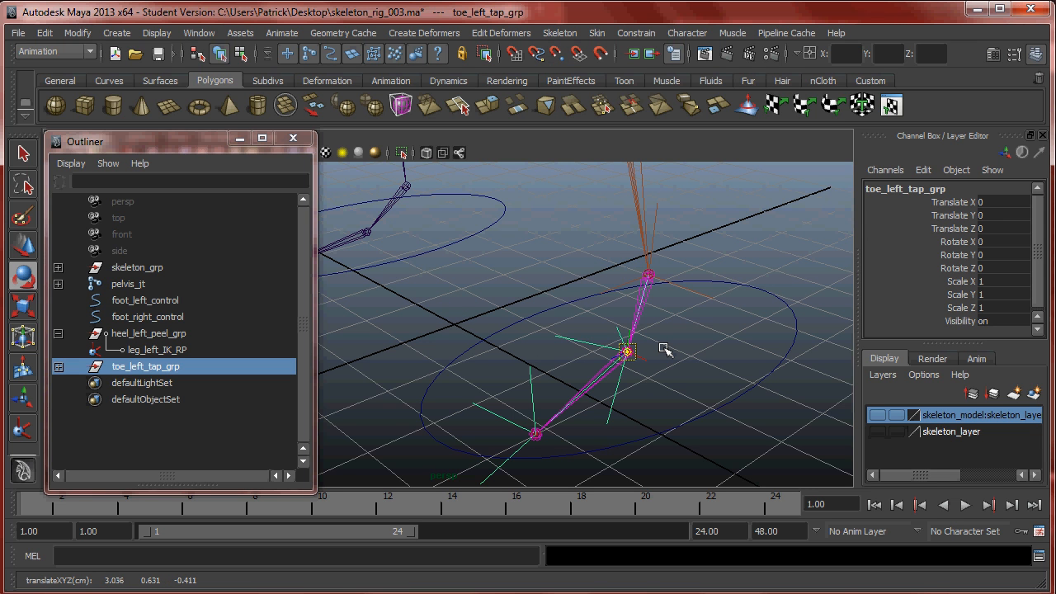
key(Insert)
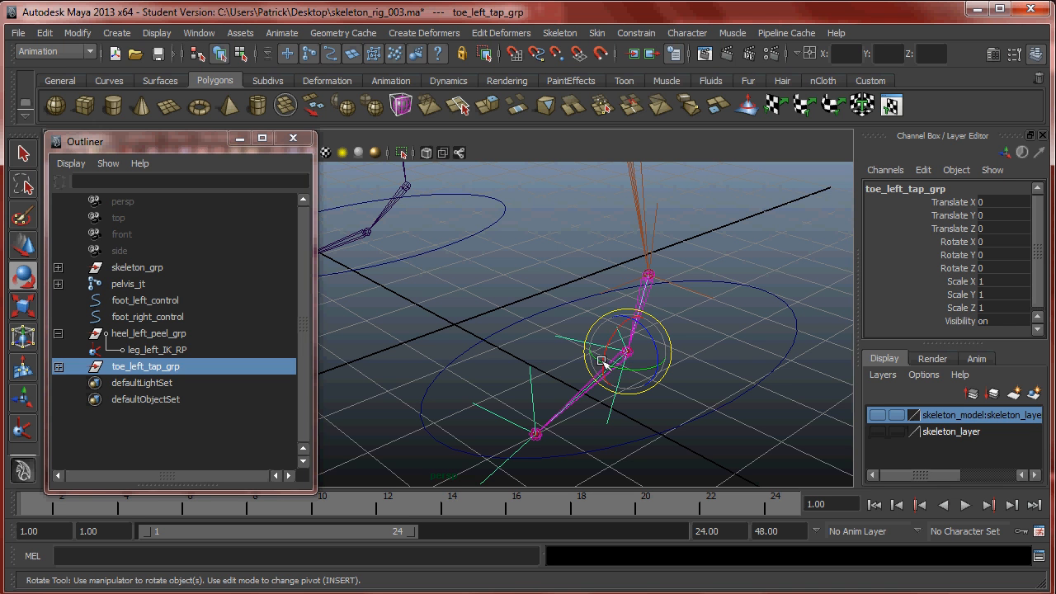
drag(606, 350, 582, 337)
key(ctrl+z)
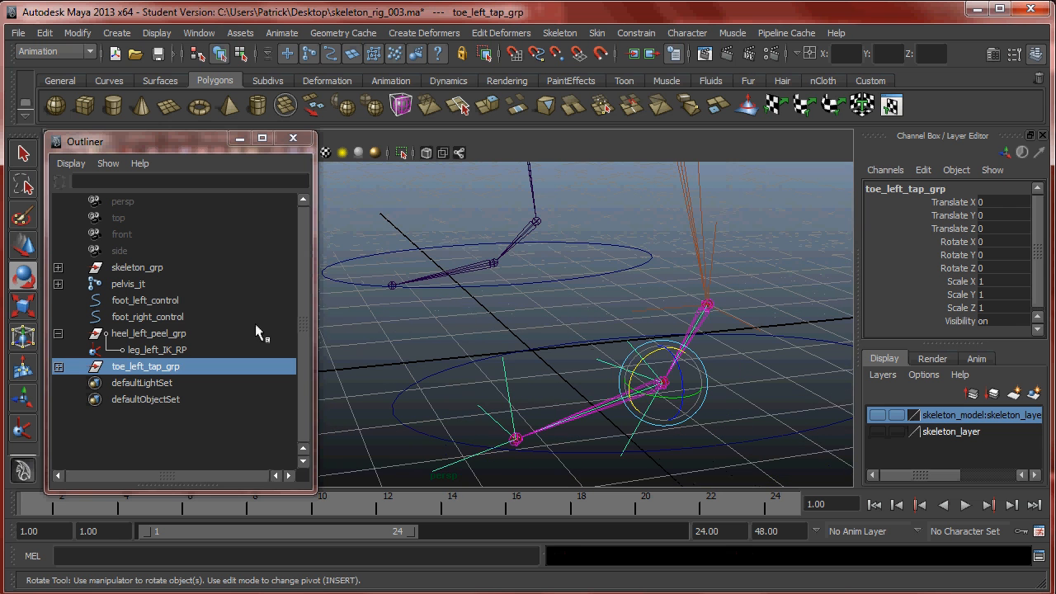
- Group heel_left_peel_grp and toe_left_tap_grp together under a new parent group, following the reference hierarchy
double_click(61, 334)
click(58, 333)
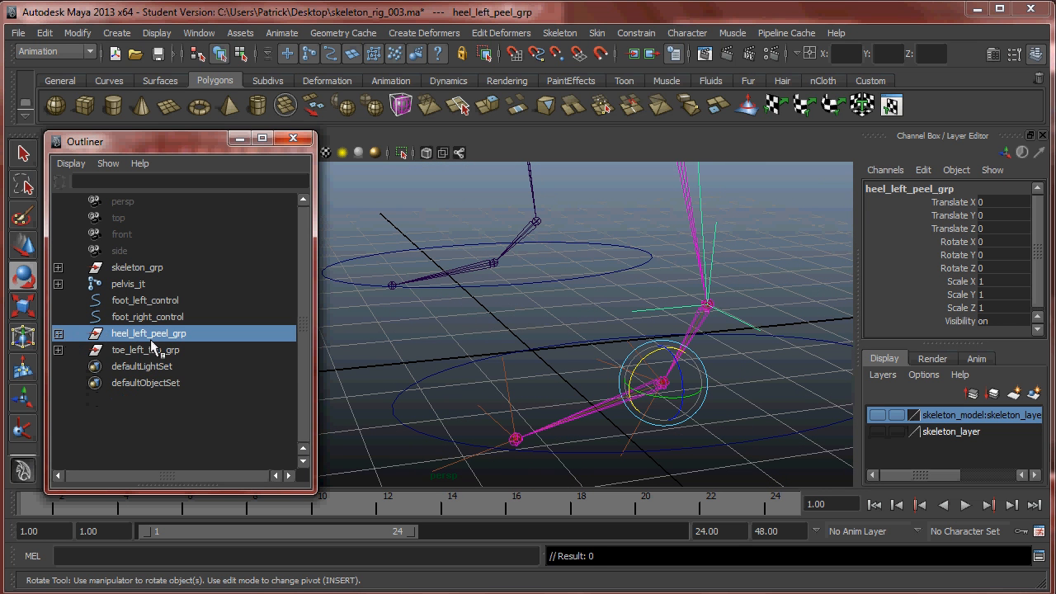
key(alt+Tab)
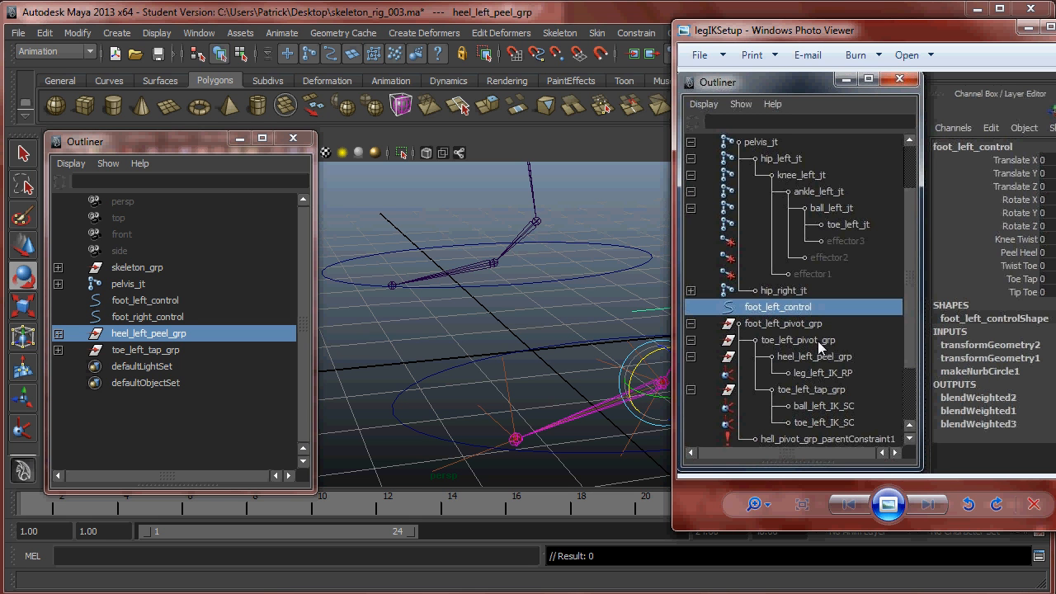
click(1031, 8)
ctrl+click(163, 350)
ctrl+click(163, 351)
ctrl+click(165, 352)
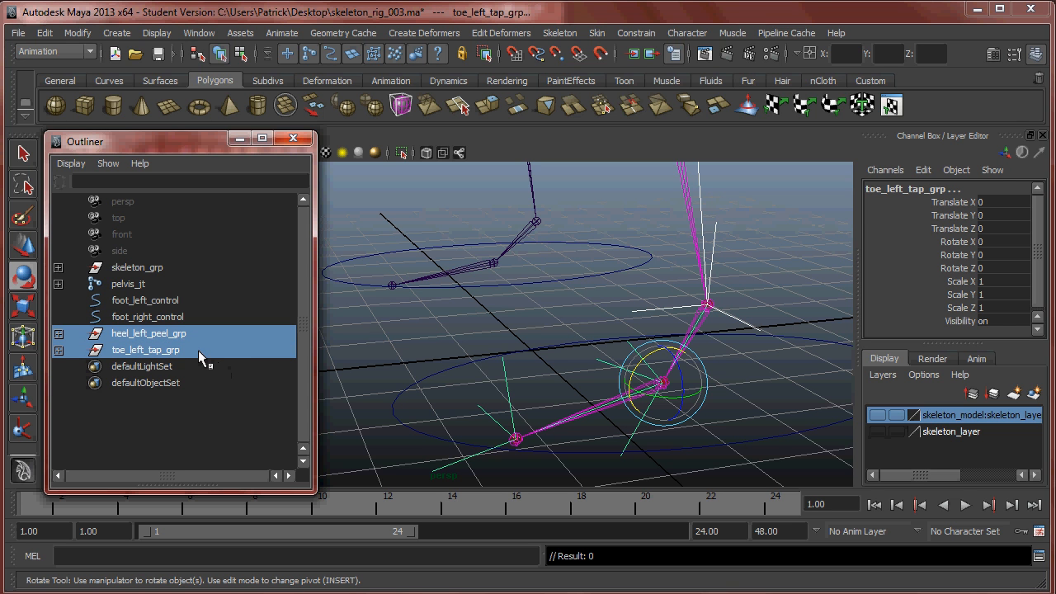
click(160, 336)
ctrl+click(165, 350)
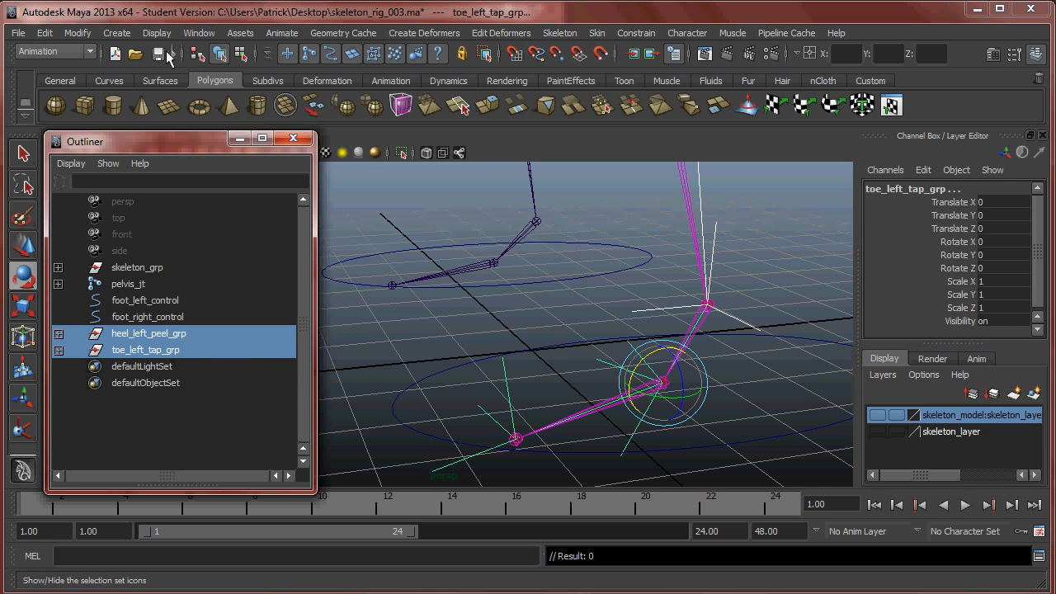
click(44, 33)
click(74, 445)
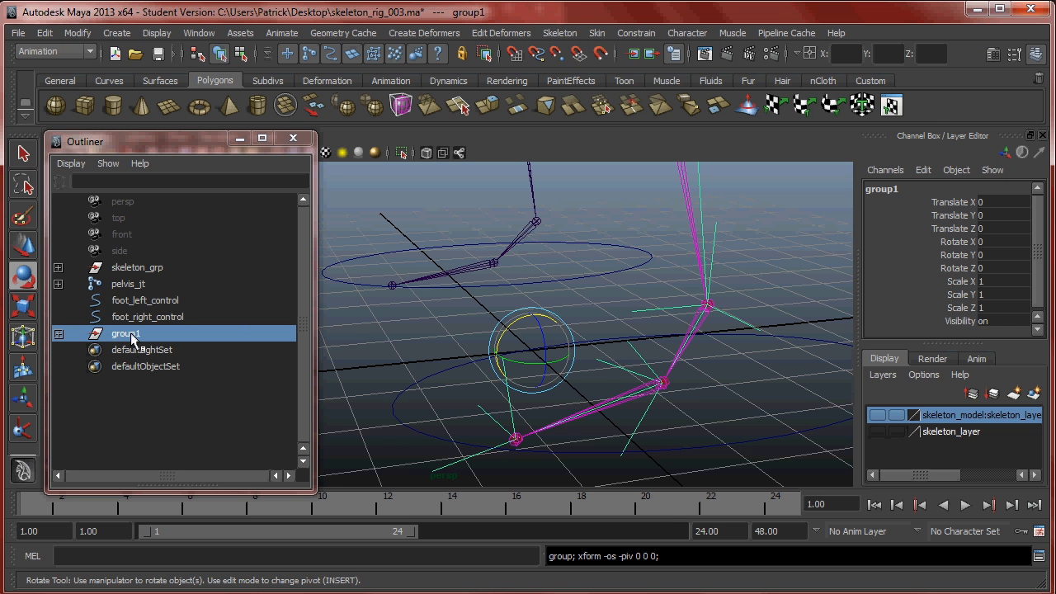
- Rename the new parent group toe_left_pivot_grp to match the reference image
key(alt+Tab)
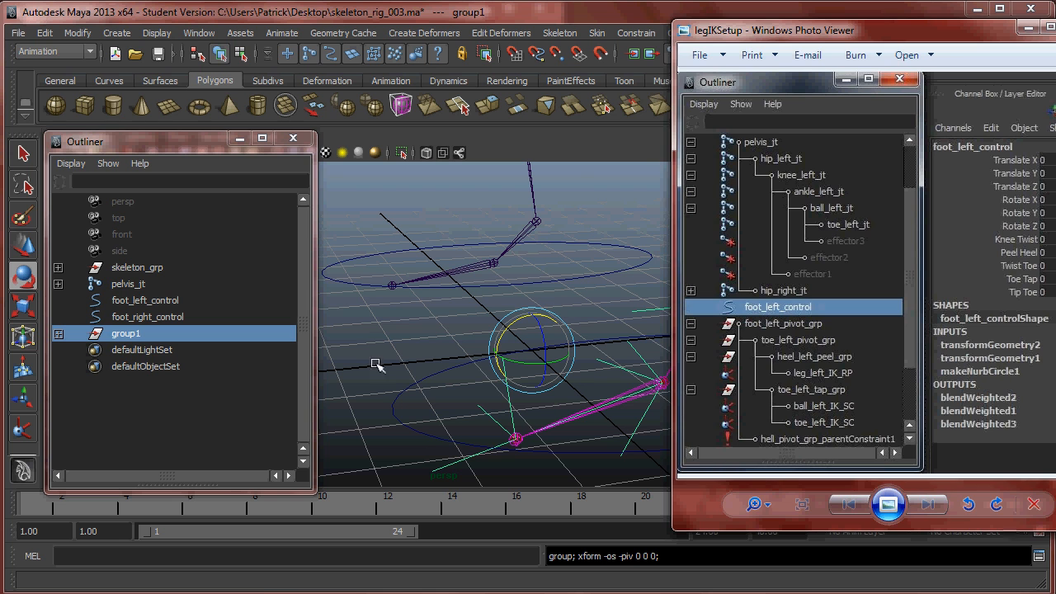
double_click(130, 333)
text(toe_left)
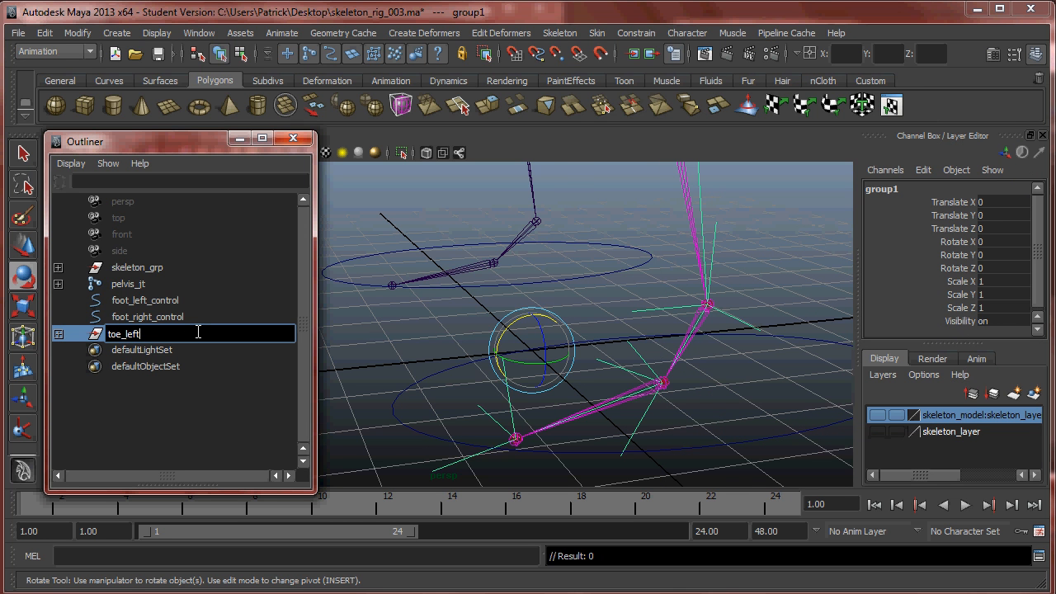
text(_pivot_grp)
key(Return)
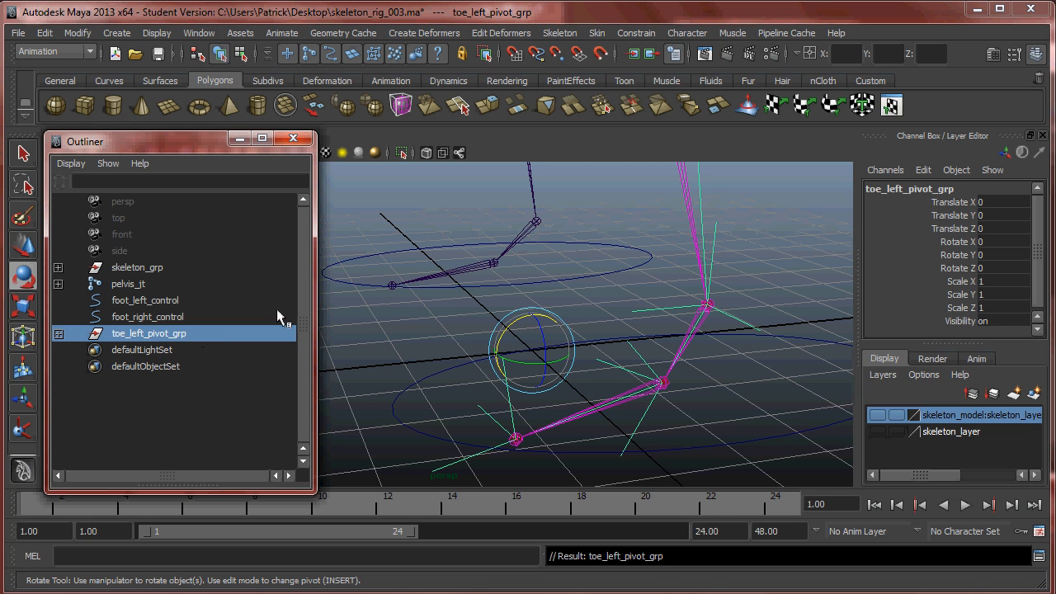
- Snap the pivot of toe_left_pivot_grp onto the left toe joint
alt+drag(503, 328, 536, 341)
key(Insert)
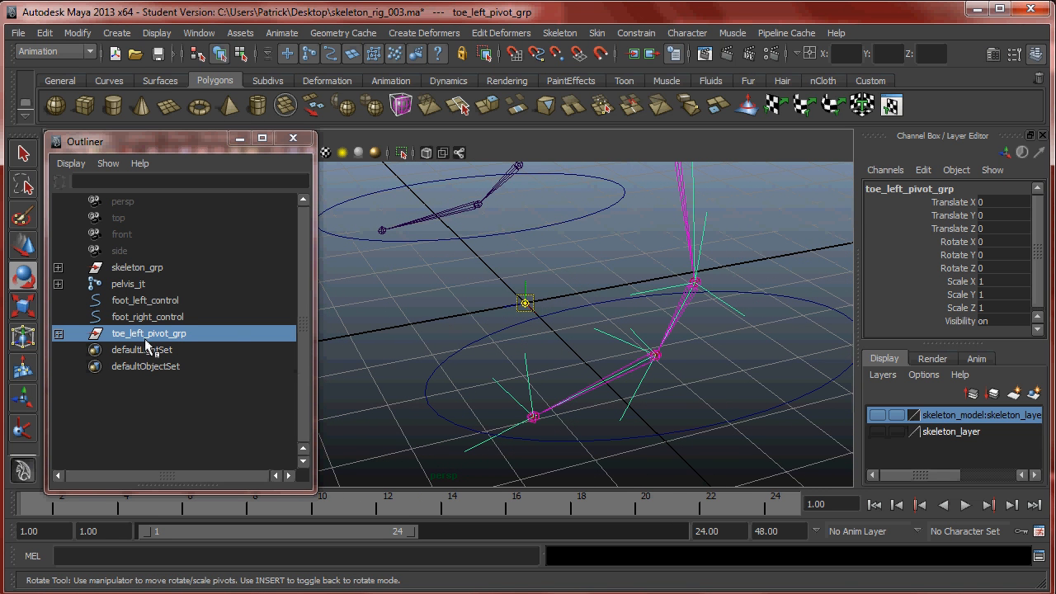
drag(527, 305, 563, 421)
key(Insert)
- Try rotating toe_left_pivot_grp about 35 degrees in X around the toe joint and undo the rotations
mouse_move(525, 388)
mouse_down()
mouse_move(505, 404)
mouse_move(535, 388)
mouse_move(511, 404)
mouse_move(520, 396)
mouse_up()
key(ctrl+z)
drag(532, 436, 504, 415)
key(ctrl+z)
key(ctrl+z)
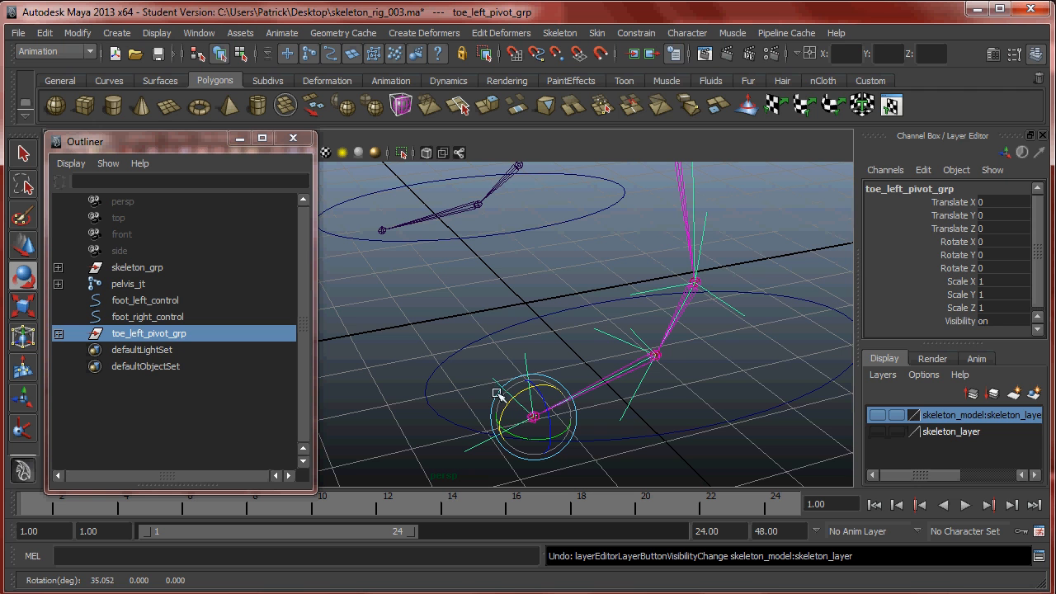
- Check the reference hierarchy, group toe_left_pivot_grp under a new parent, and name that parent foot_left_pivot_grp
click(153, 593)
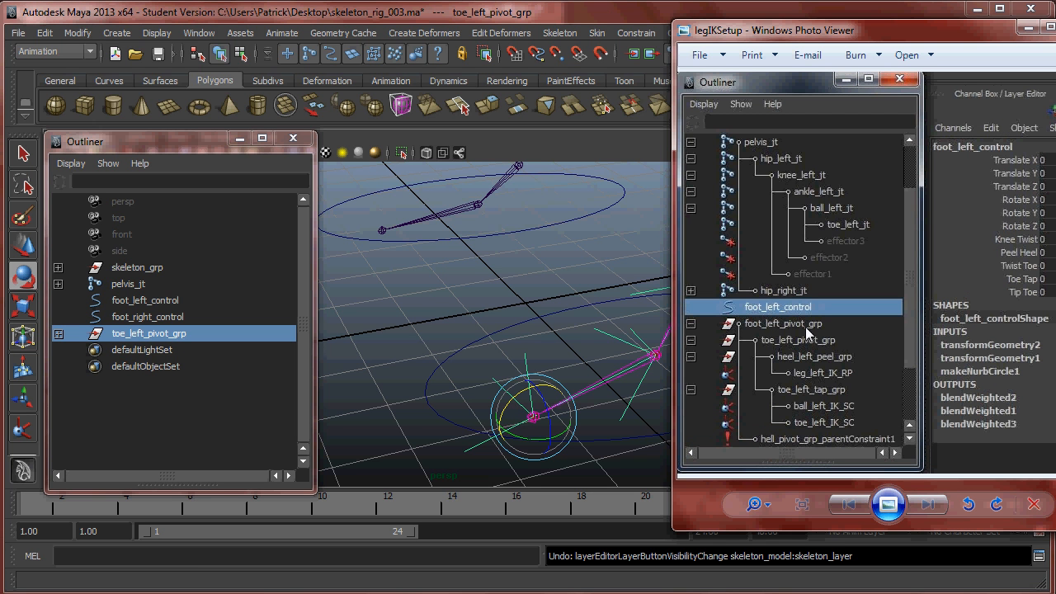
click(1031, 8)
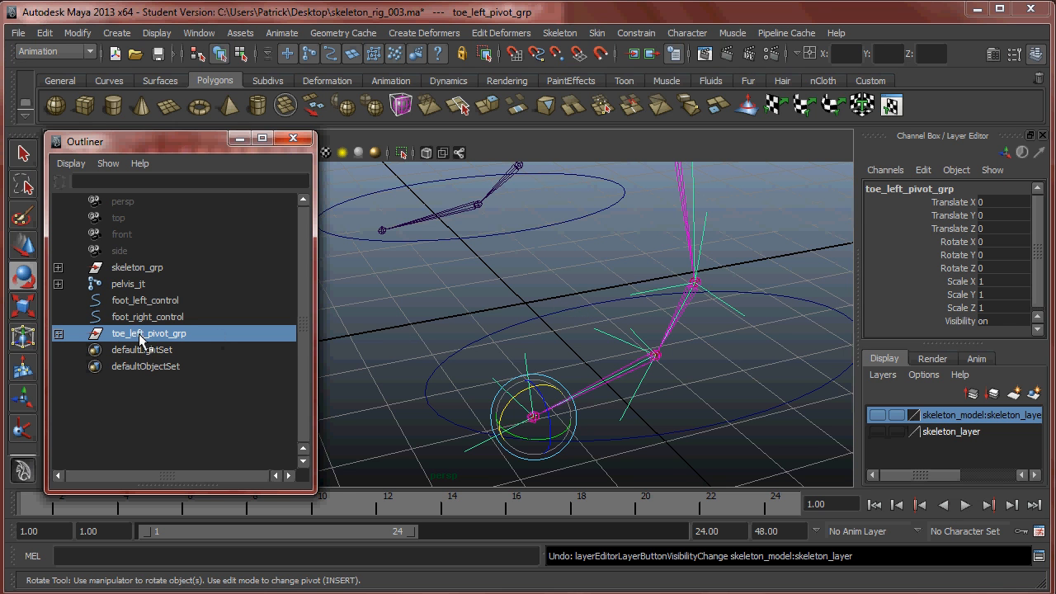
click(153, 317)
click(159, 338)
click(44, 33)
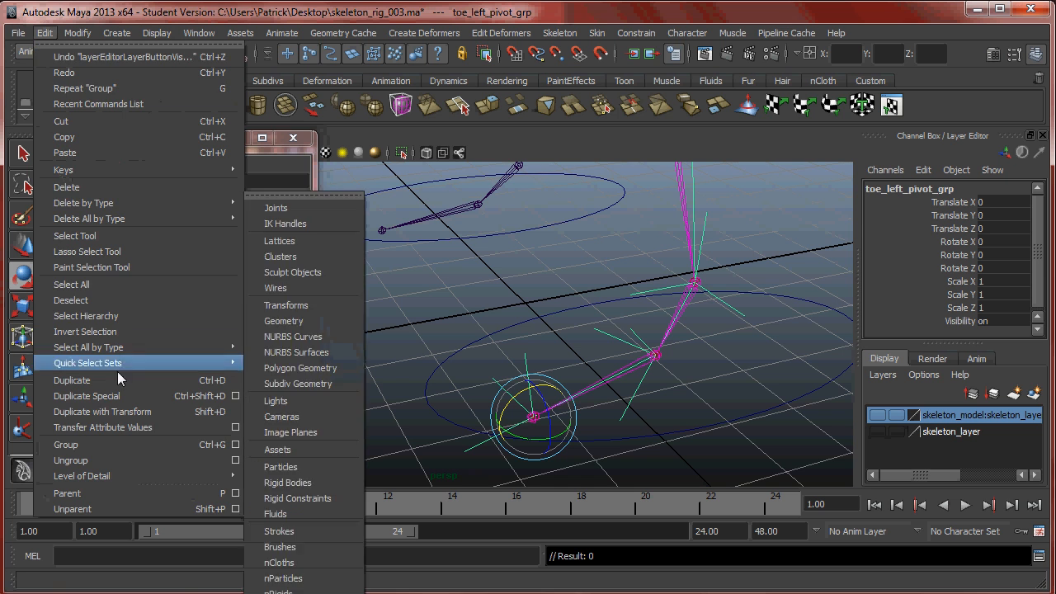
click(131, 445)
double_click(124, 334)
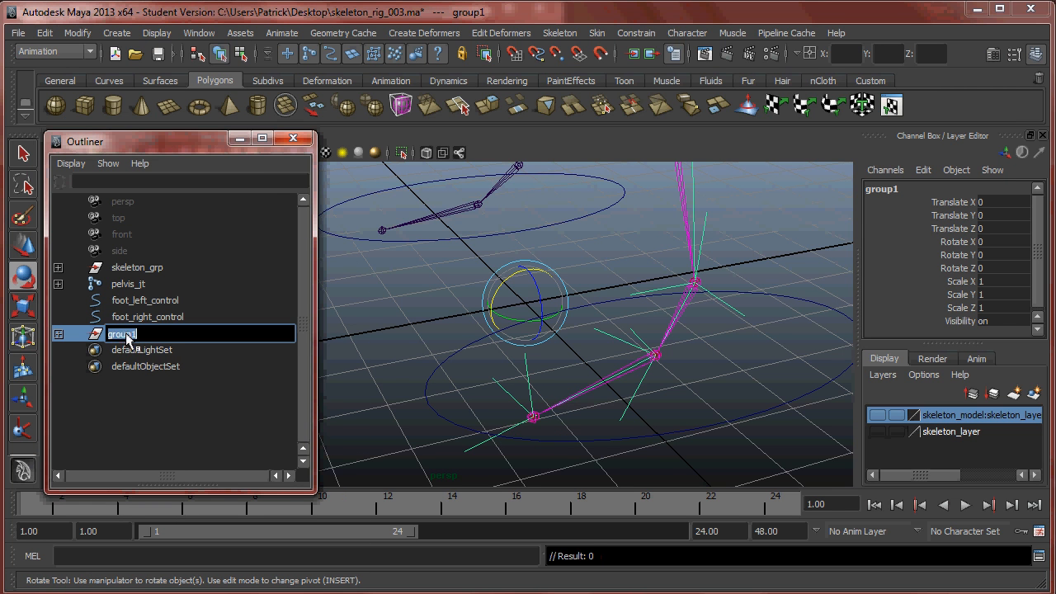
text(fppt)
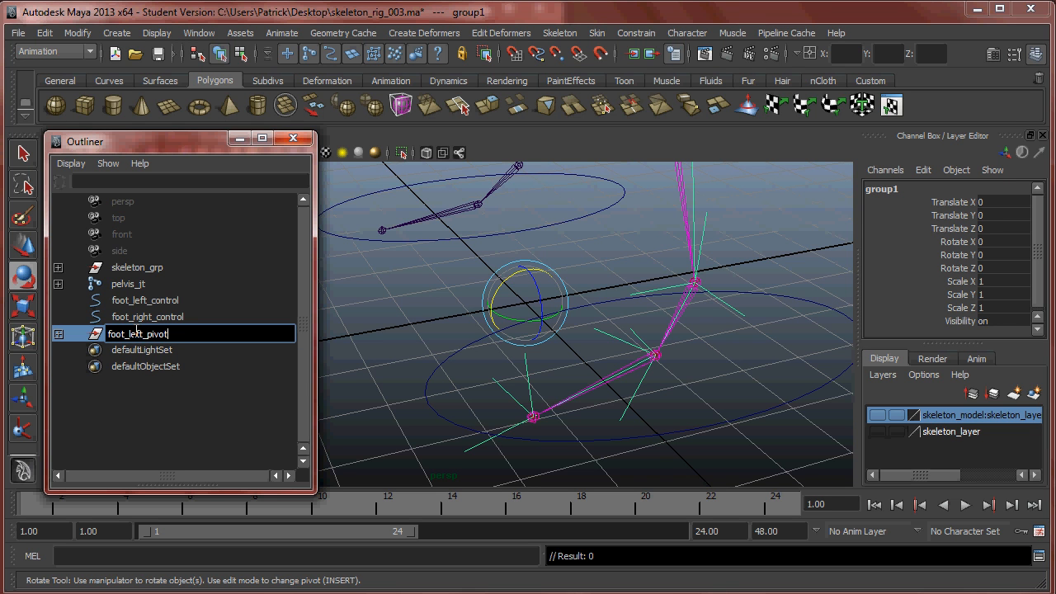
key(Return)
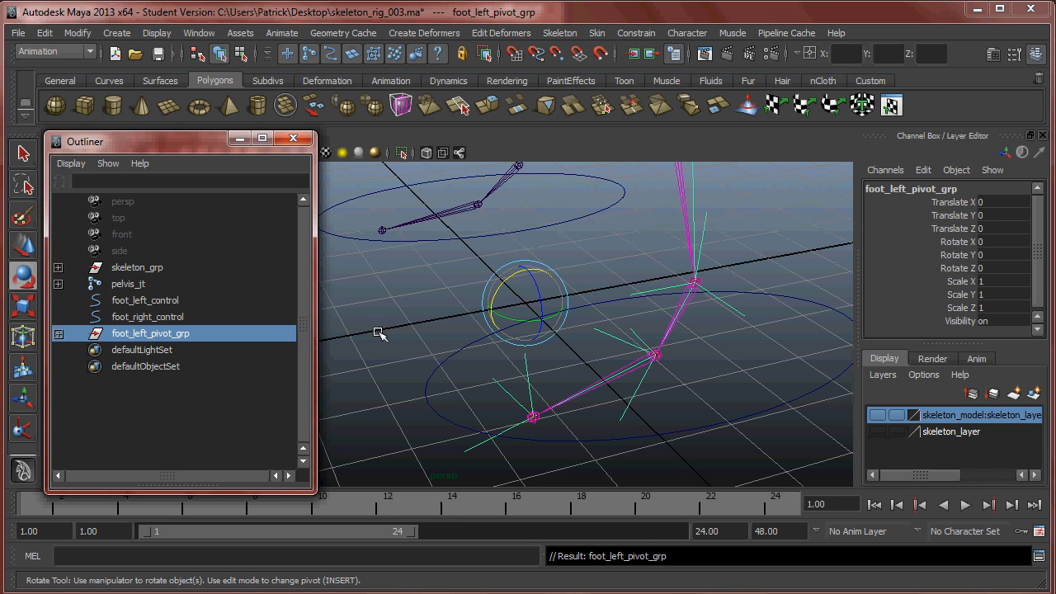
- Snap the pivot of foot_left_pivot_grp onto the left ankle joint and check the group against the reference hierarchy
alt+right_drag(624, 318, 625, 341)
key(Insert)
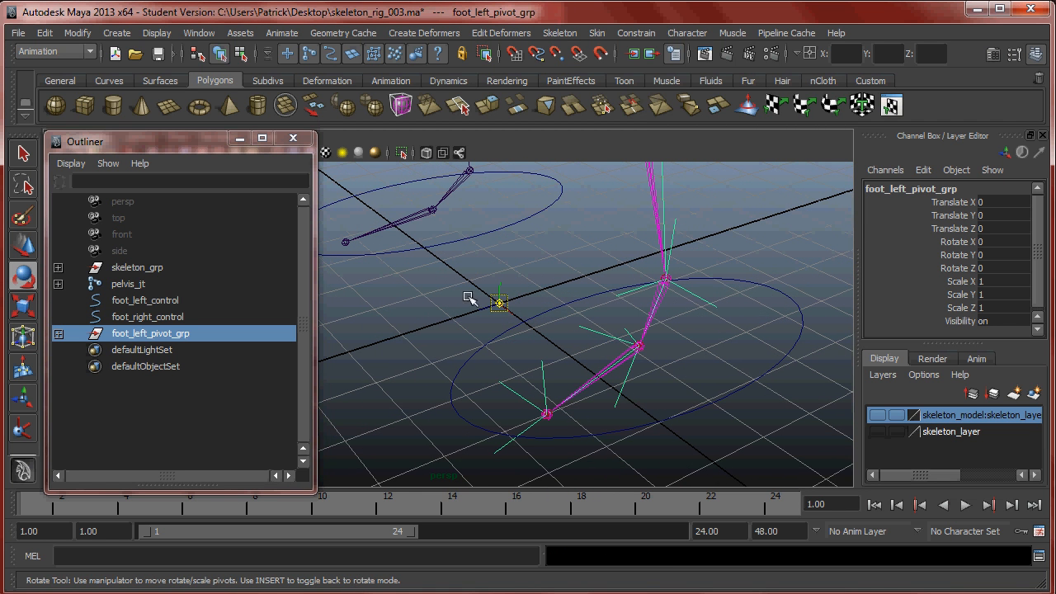
alt+drag(540, 298, 641, 302)
drag(437, 362, 673, 292)
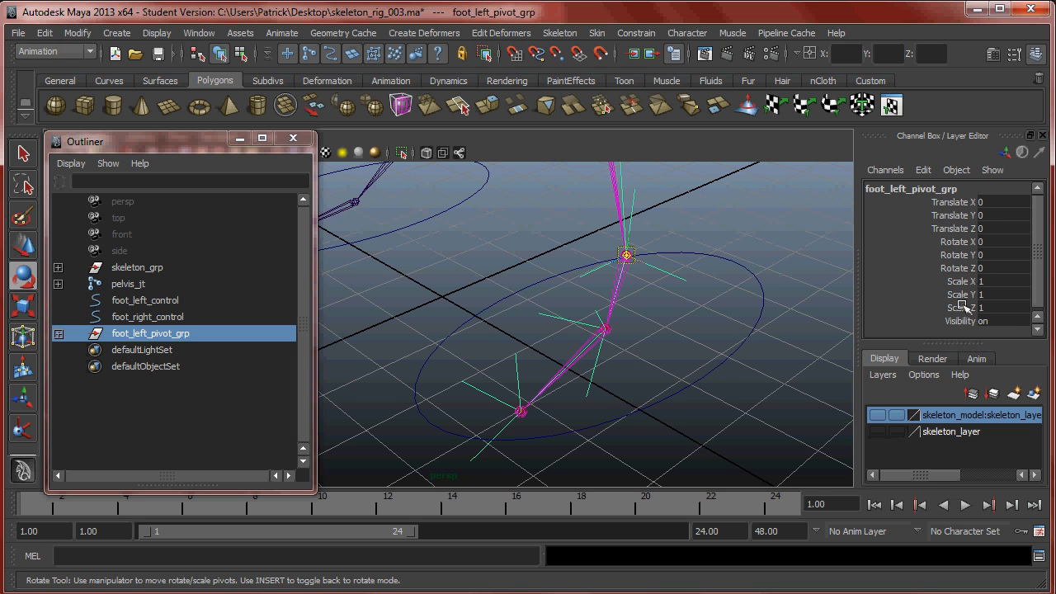
key(alt+Tab)
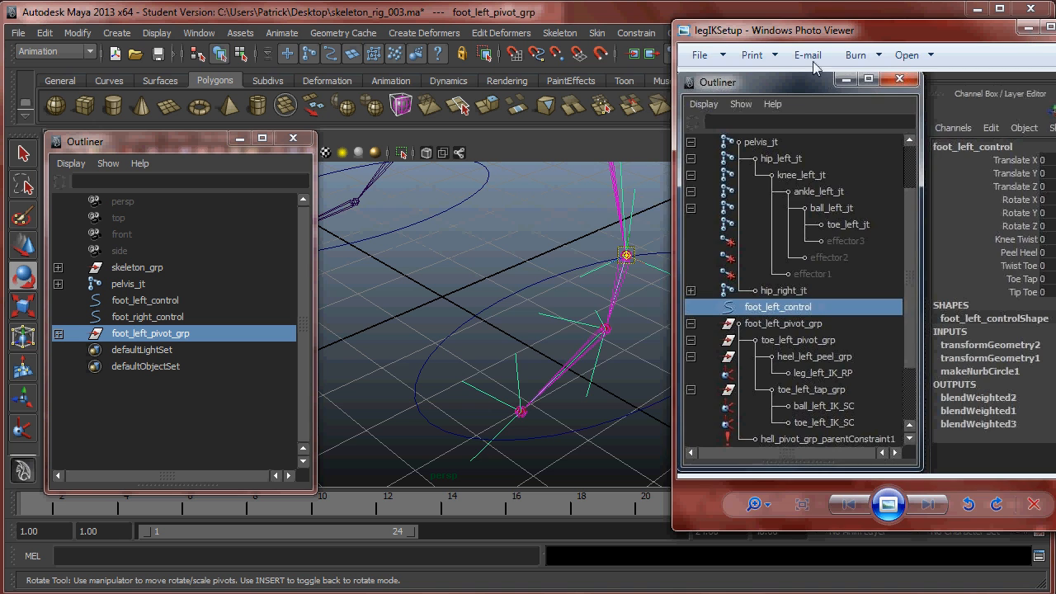
click(1028, 28)
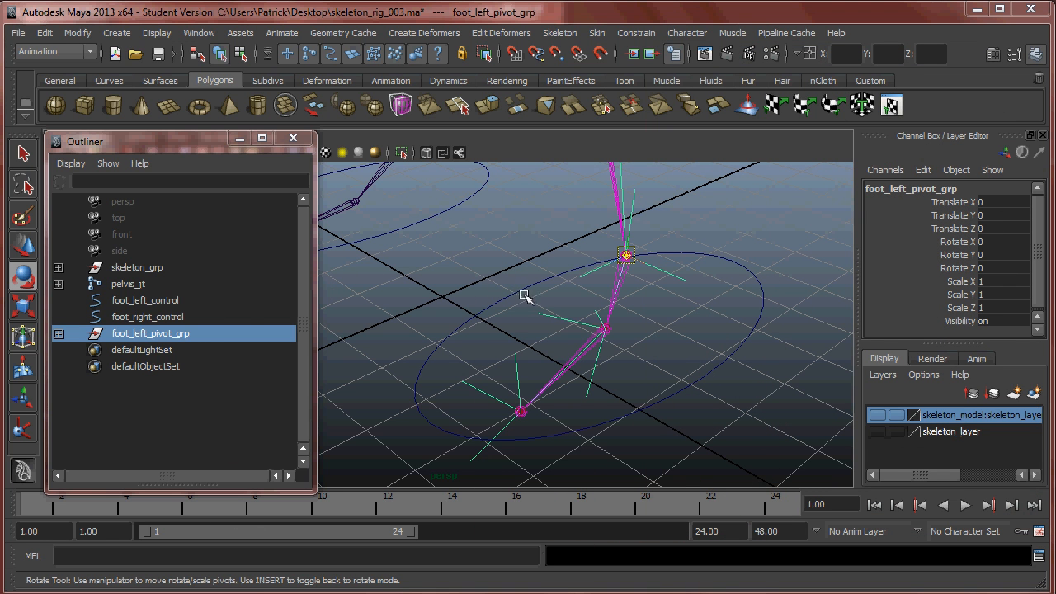
click(216, 336)
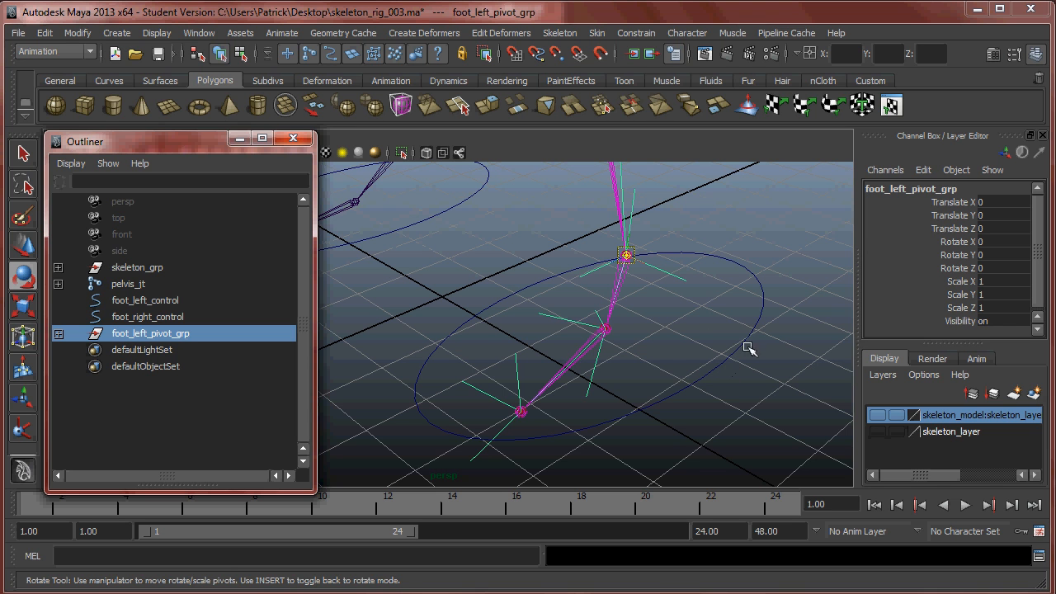